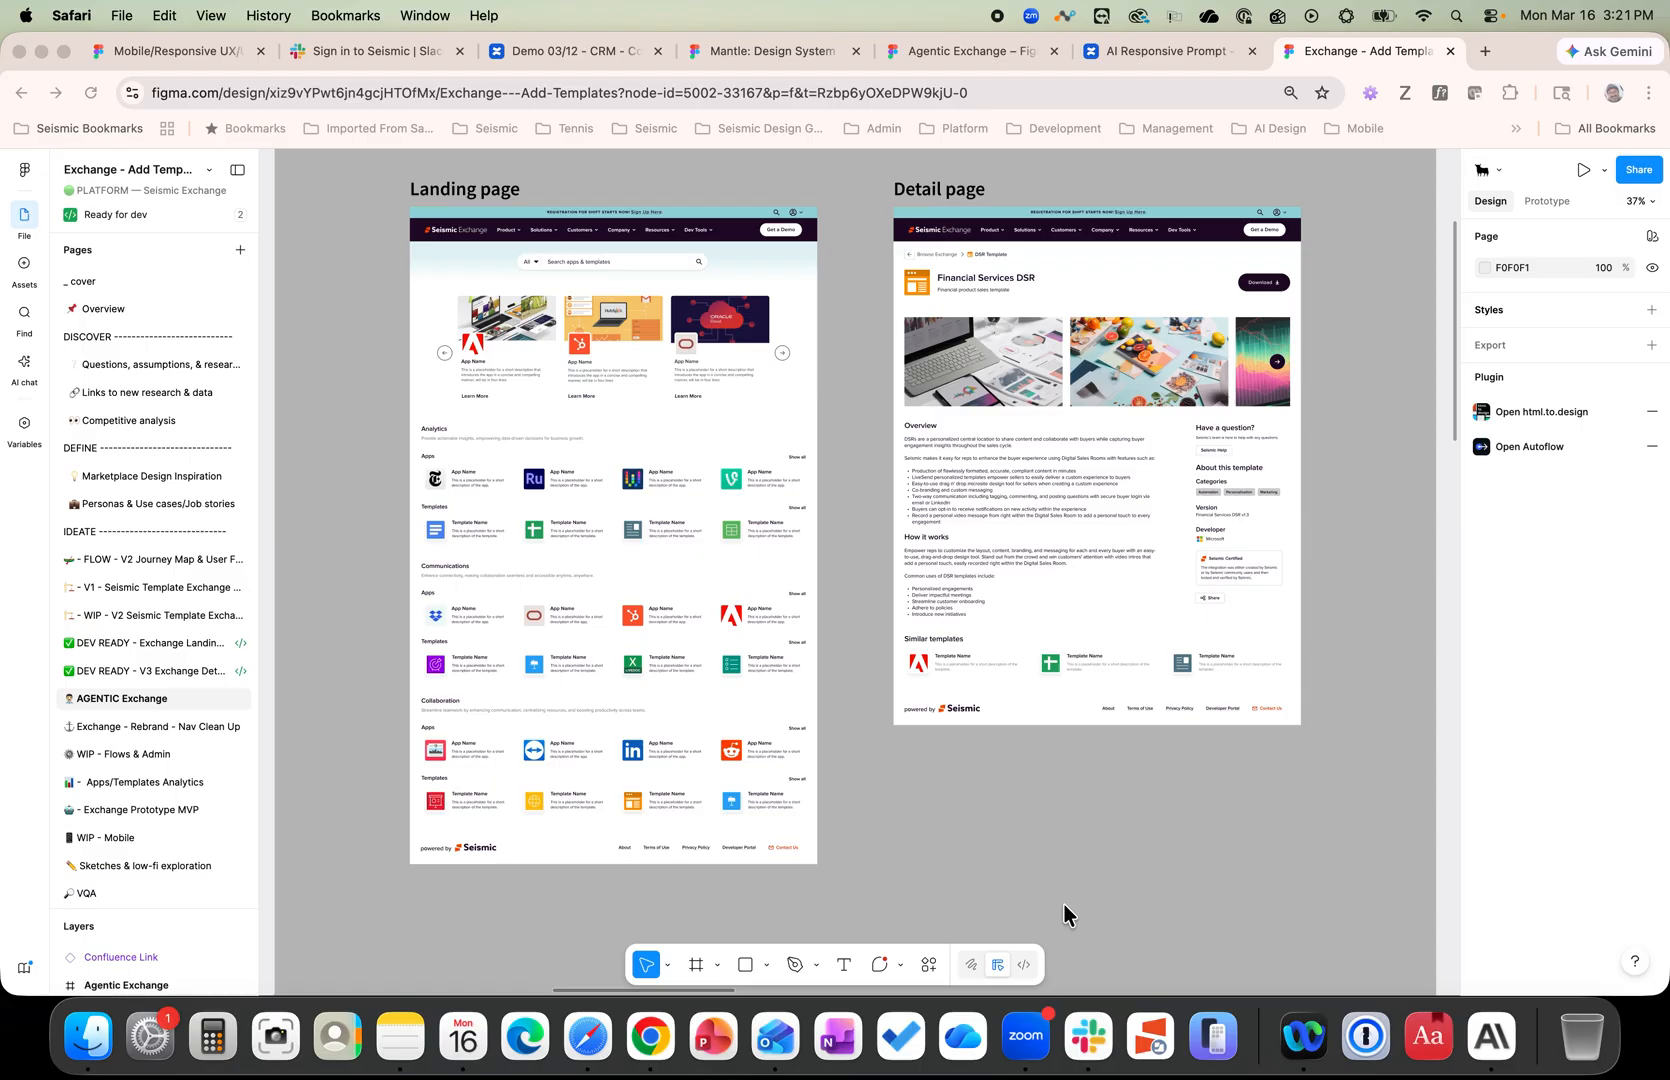
Inspect the Landing page frame on the Figma canvas by selecting it, and clear the selection.
left_click(532, 222)
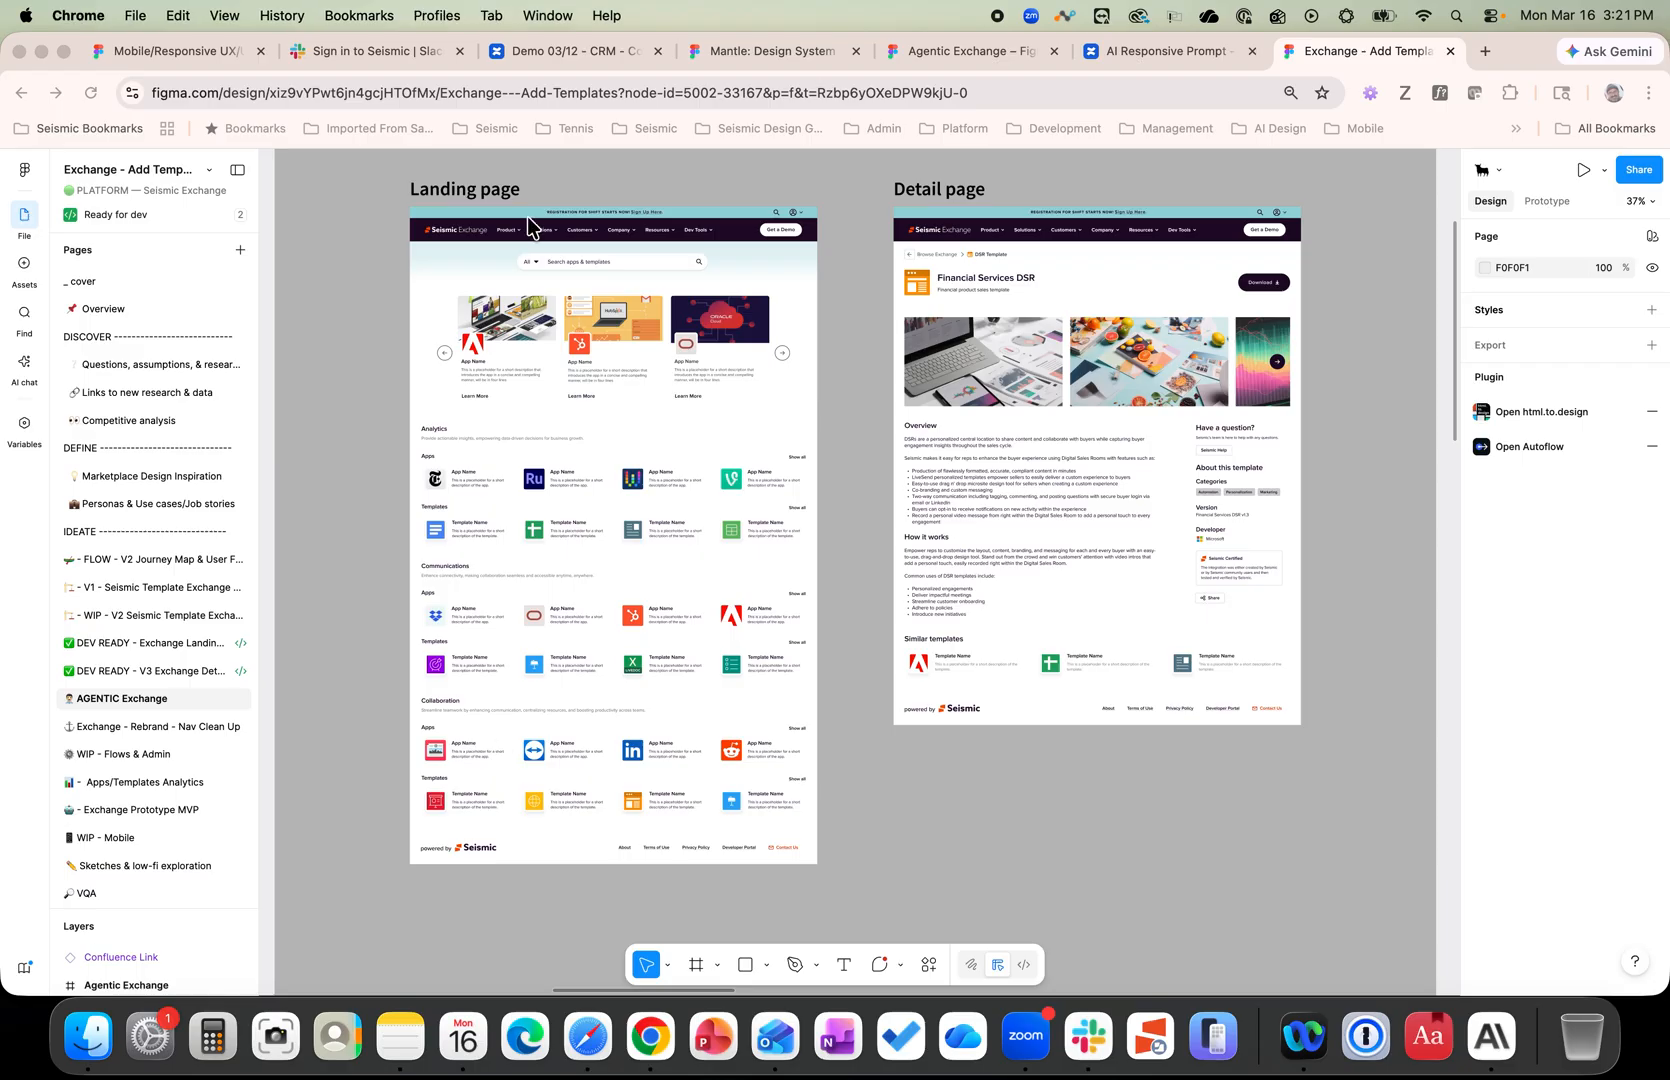
left_click(531, 220)
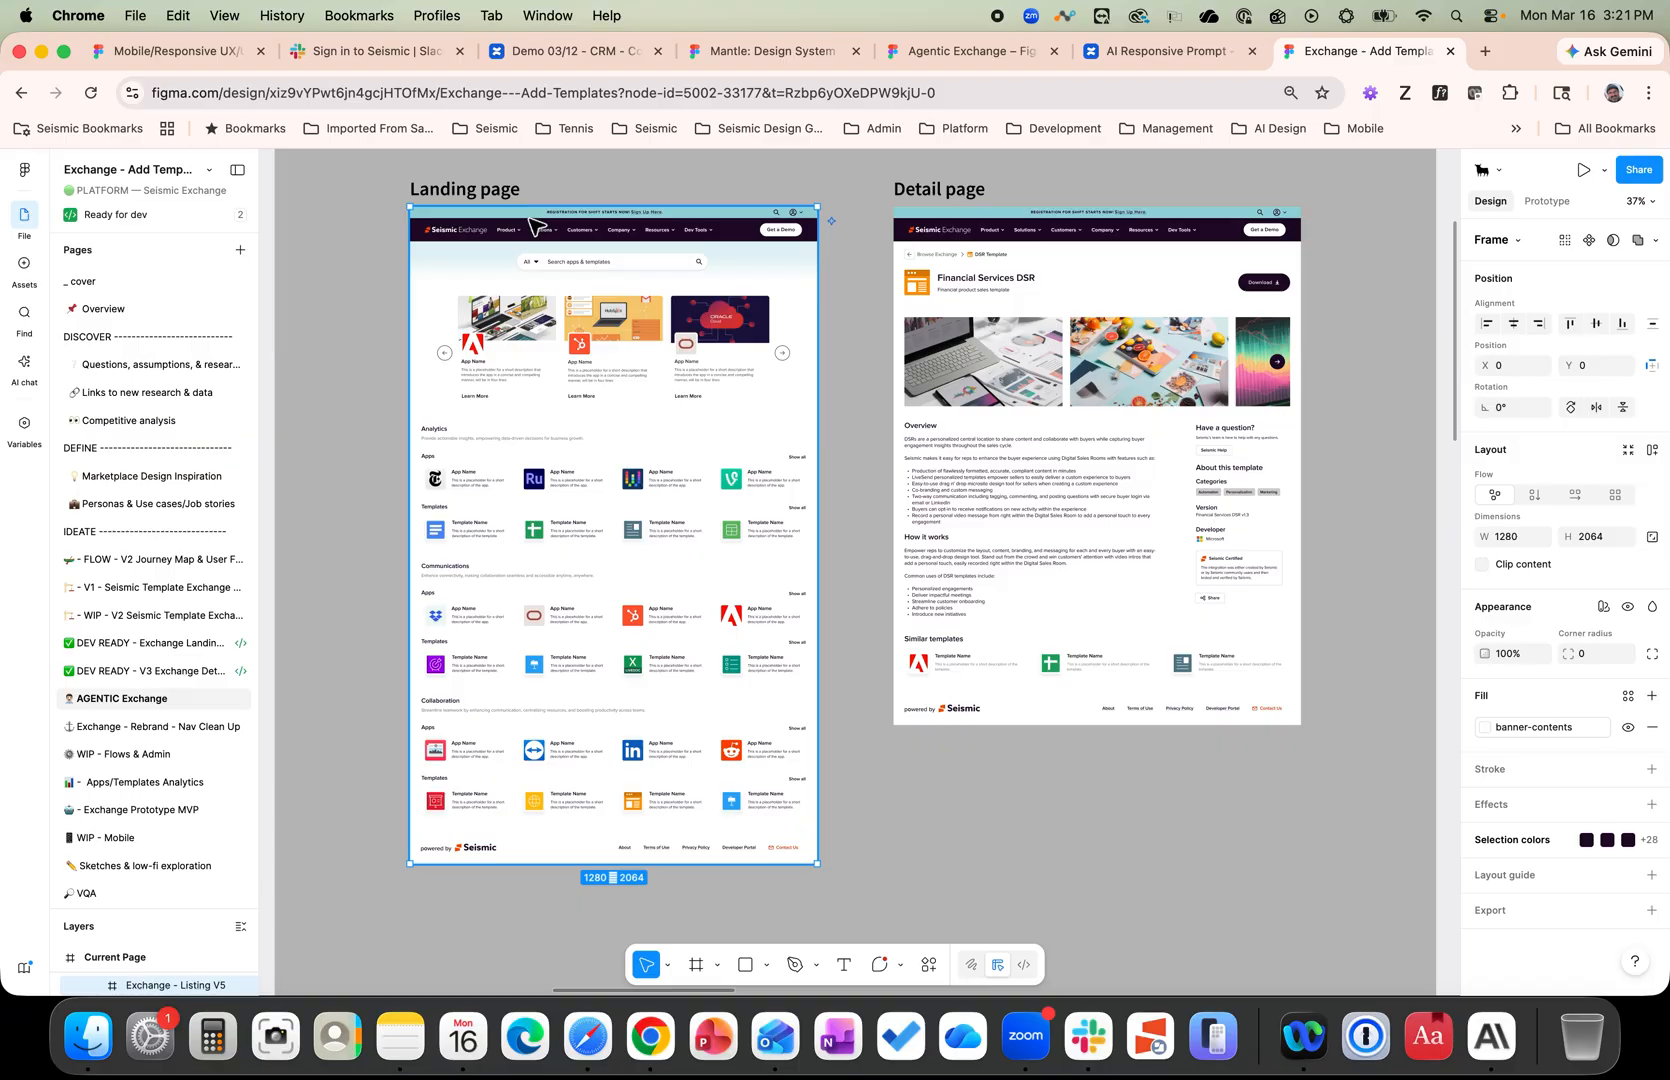
left_click(360, 283)
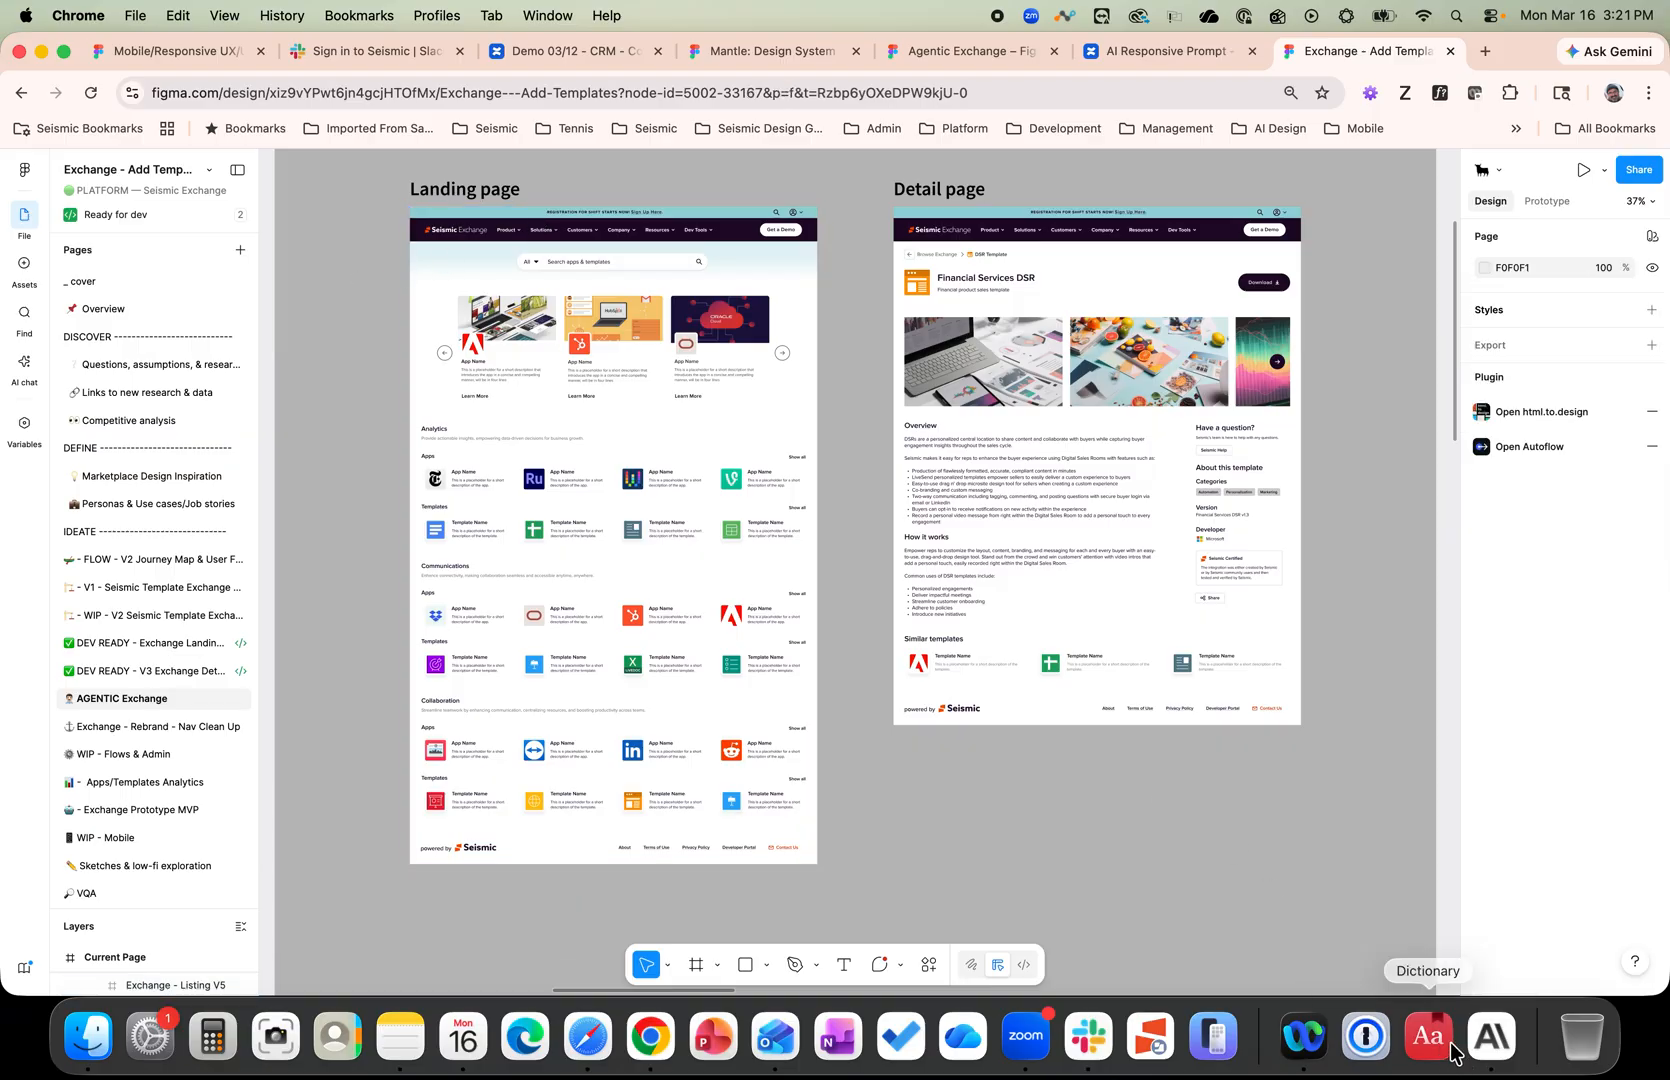
Switch to Claude, widen the artifact preview, and read the Seismic Exchange layout variations conversation from the first prompt to the generated files.
left_click(1490, 1048)
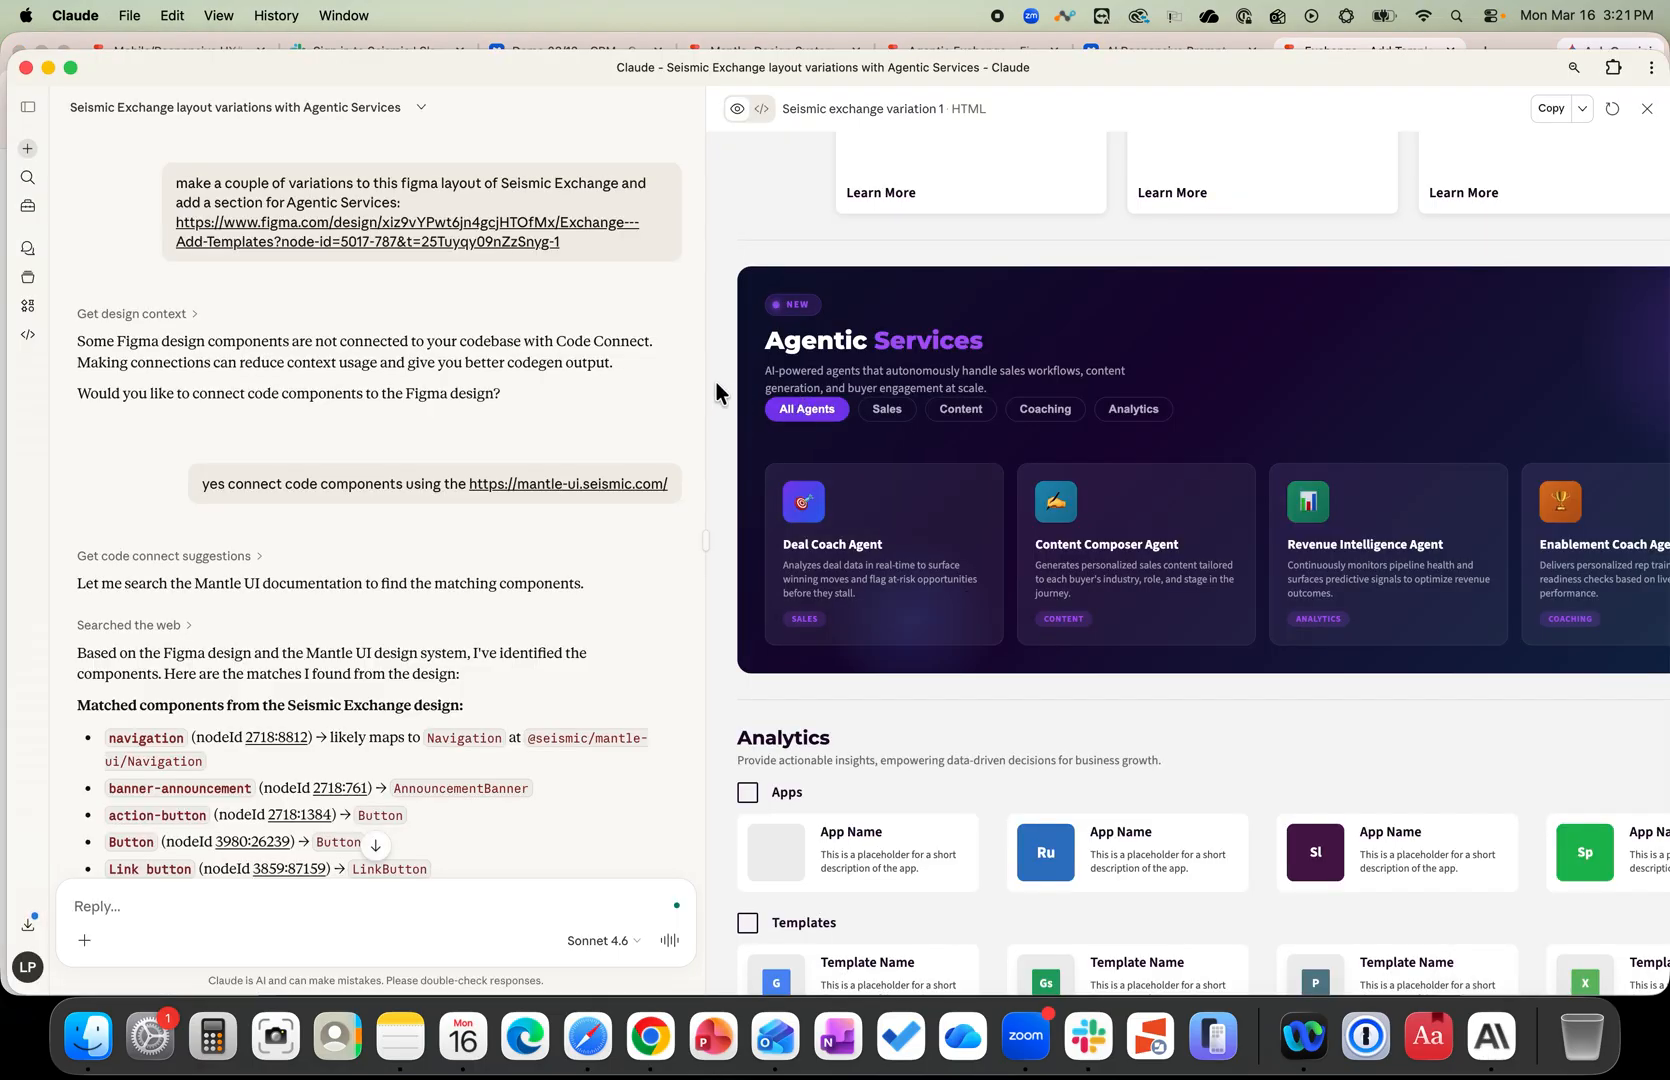
left_click_drag(701, 377, 610, 381)
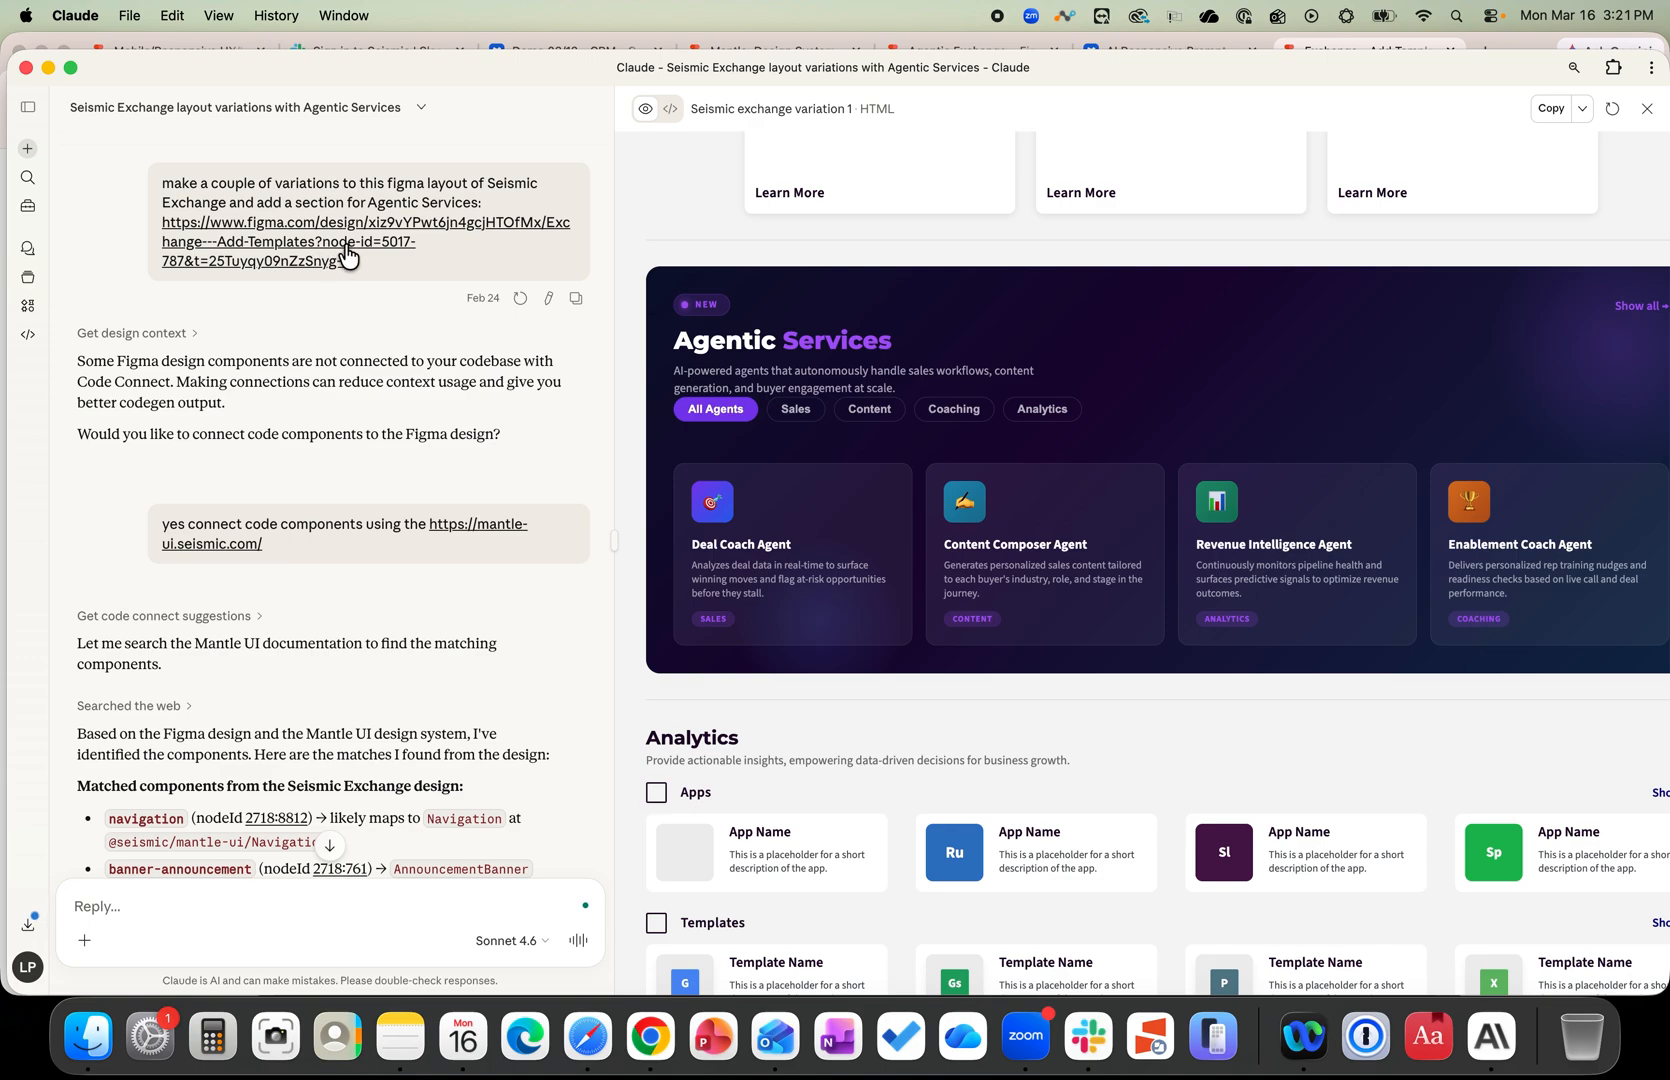
scroll(93, 524, "down", 2)
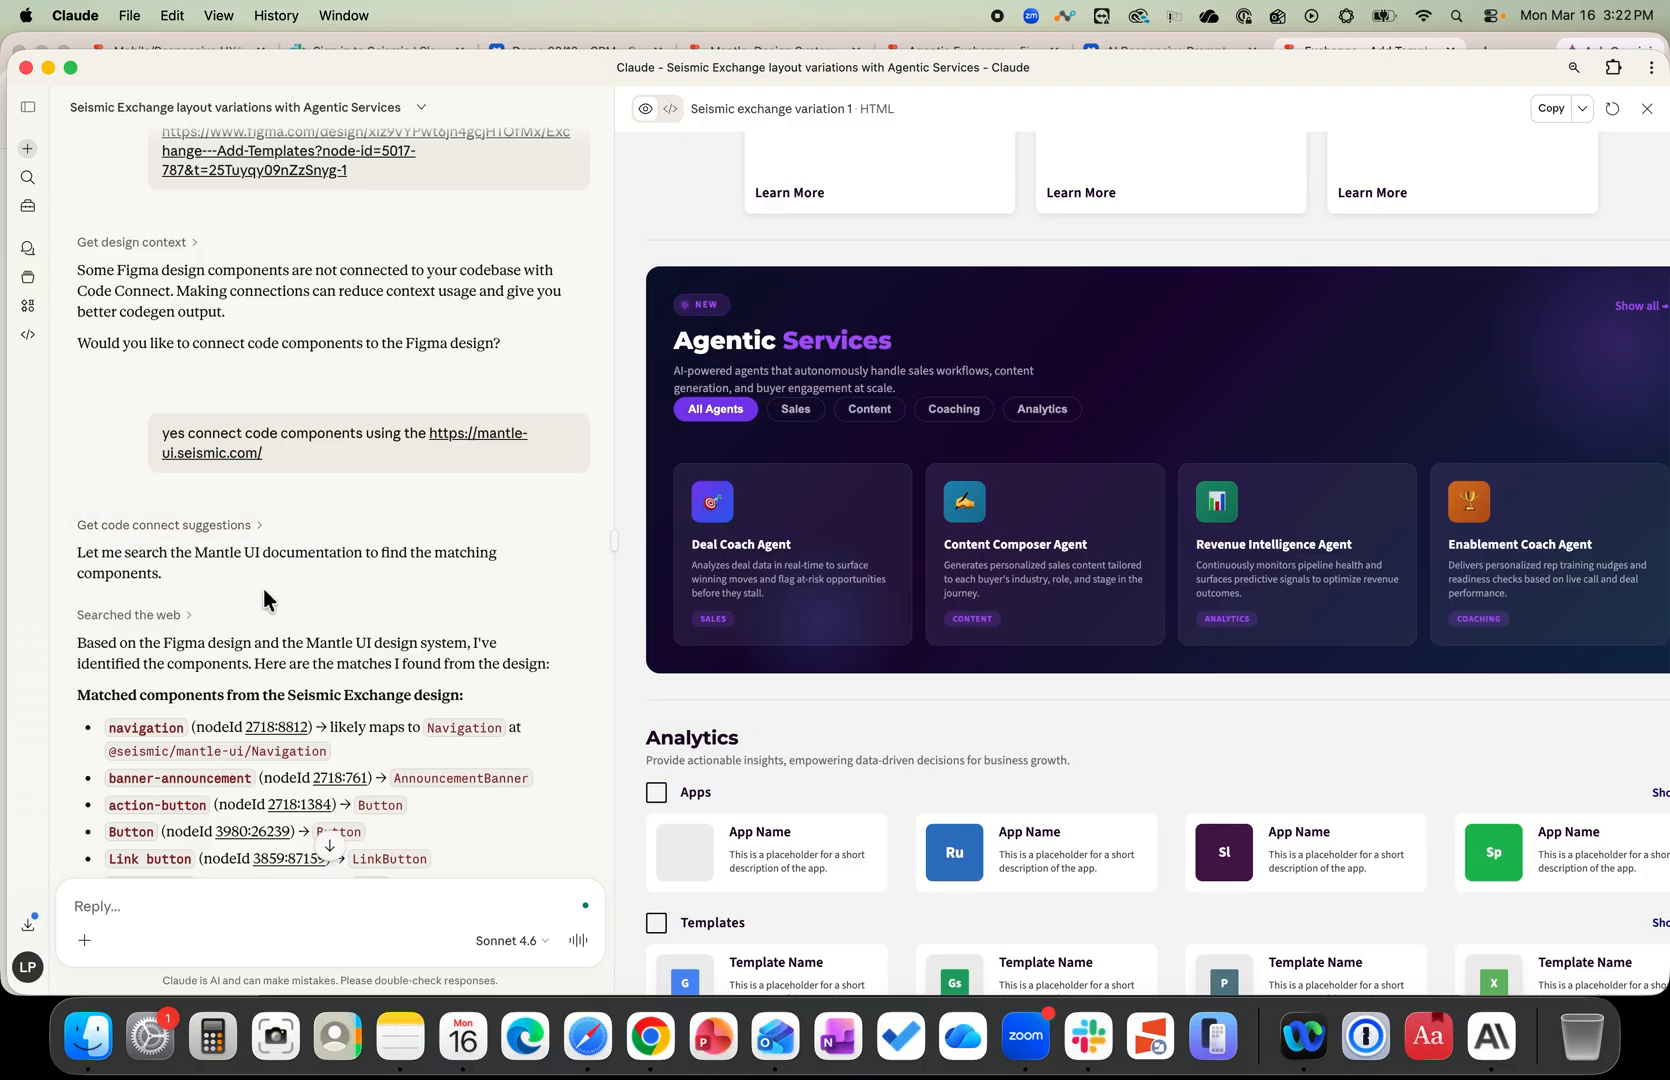
scroll(264, 590, "up", 2)
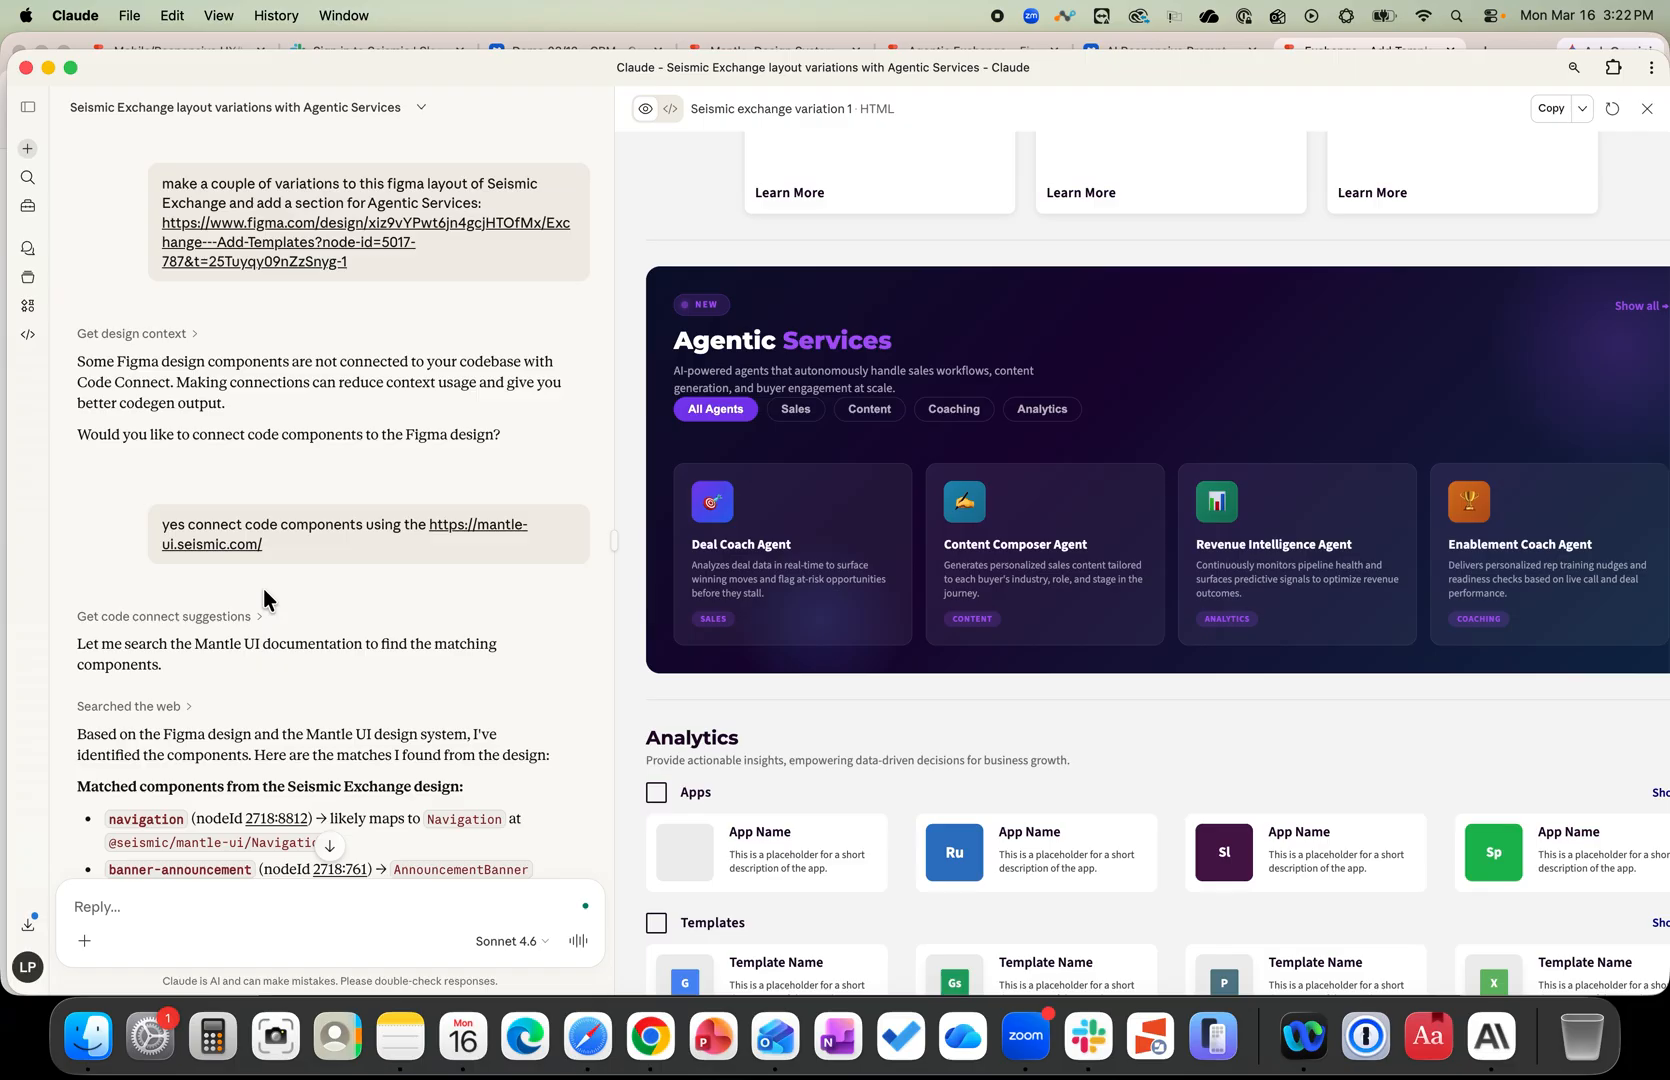
scroll(264, 590, "down", 2)
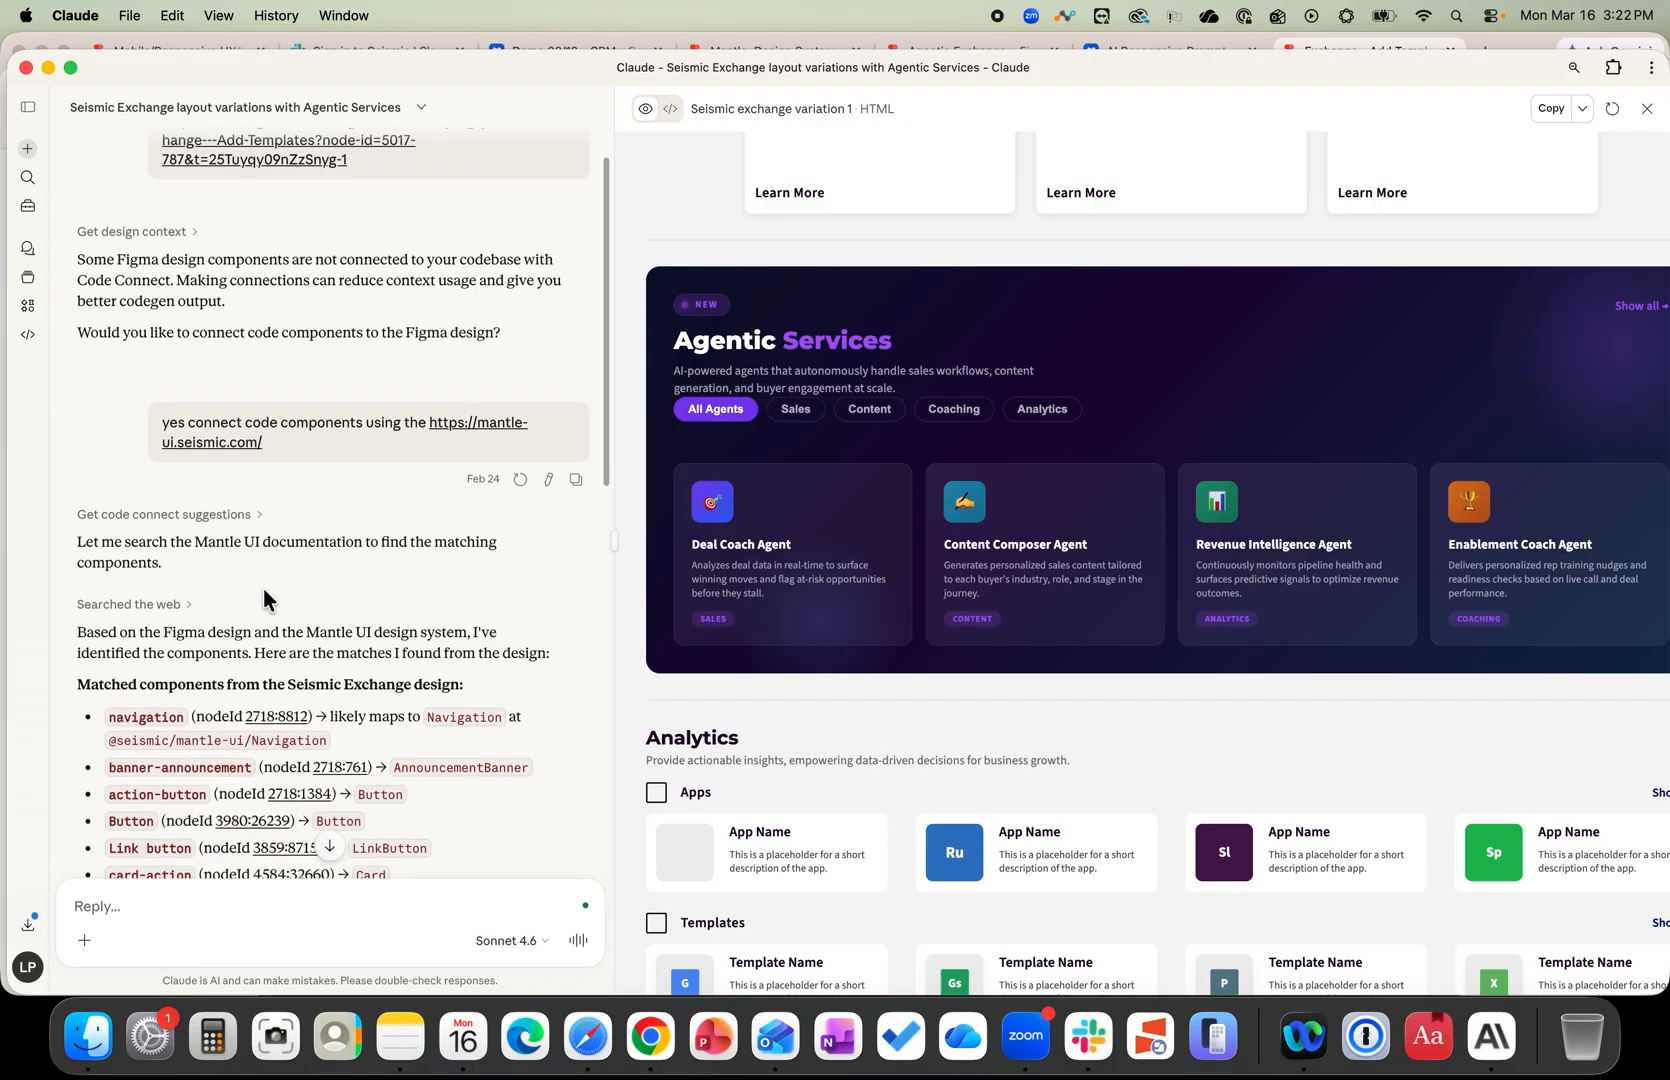
scroll(264, 587, "down", 3)
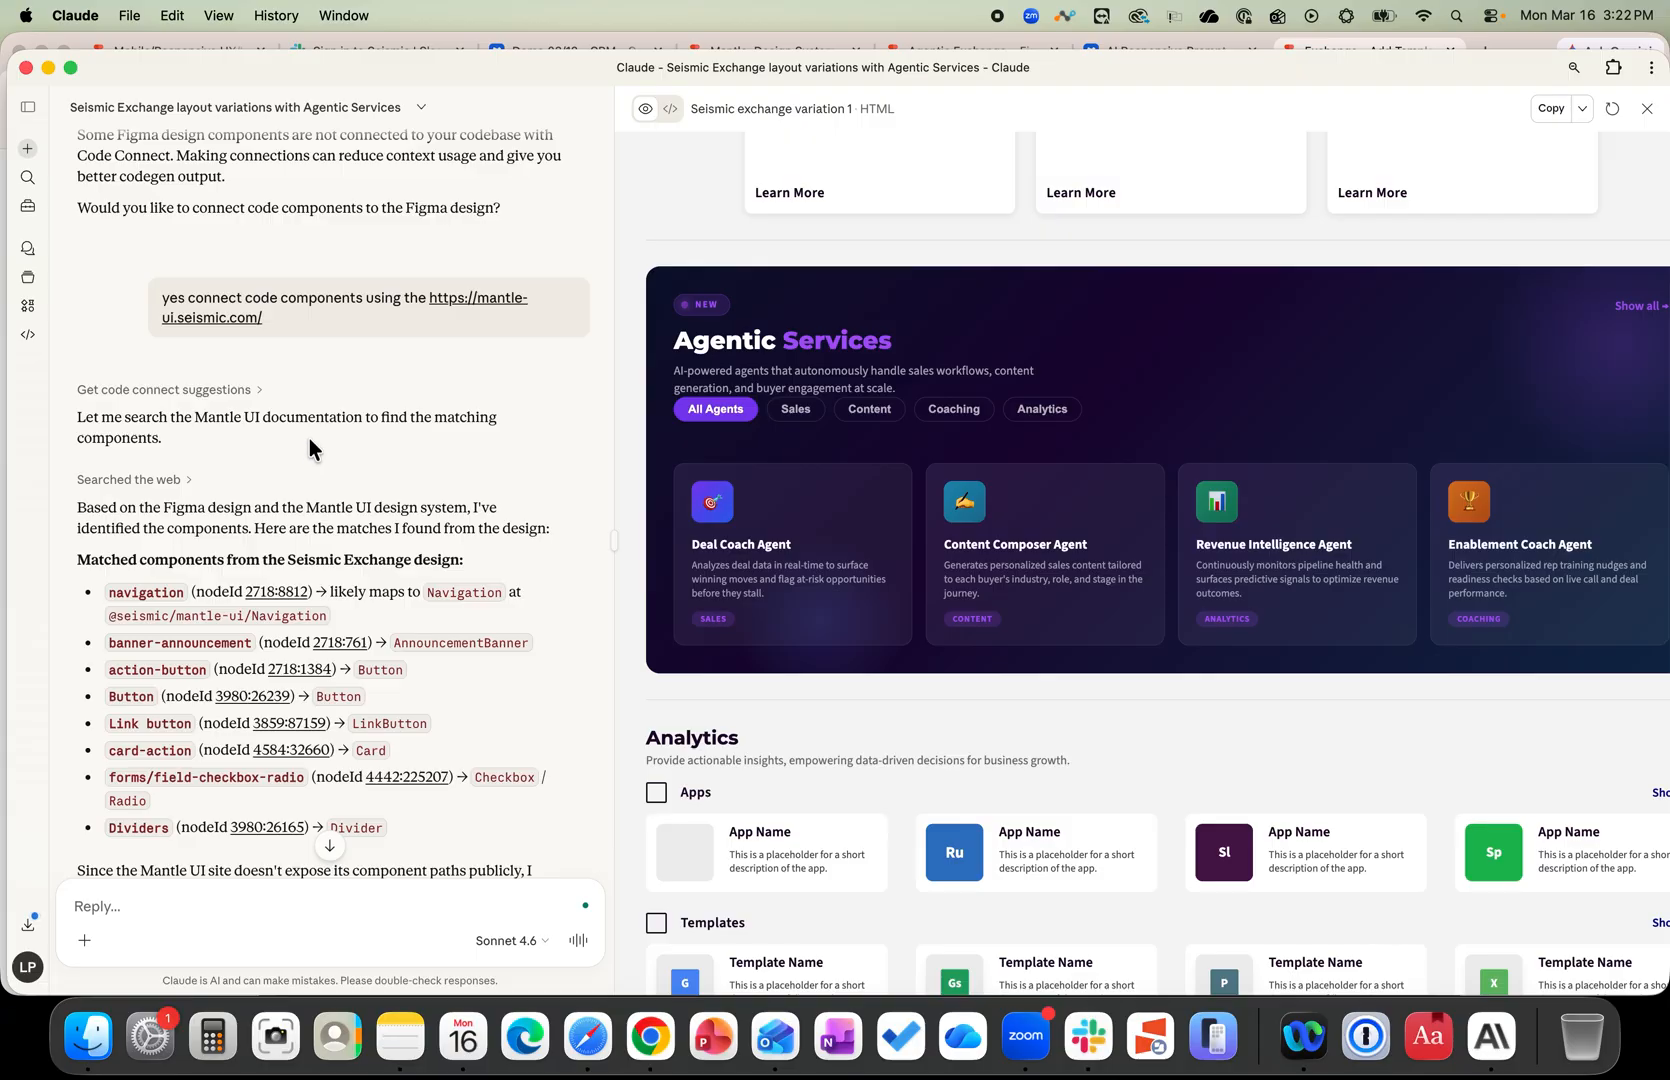
scroll(386, 446, "down", 4)
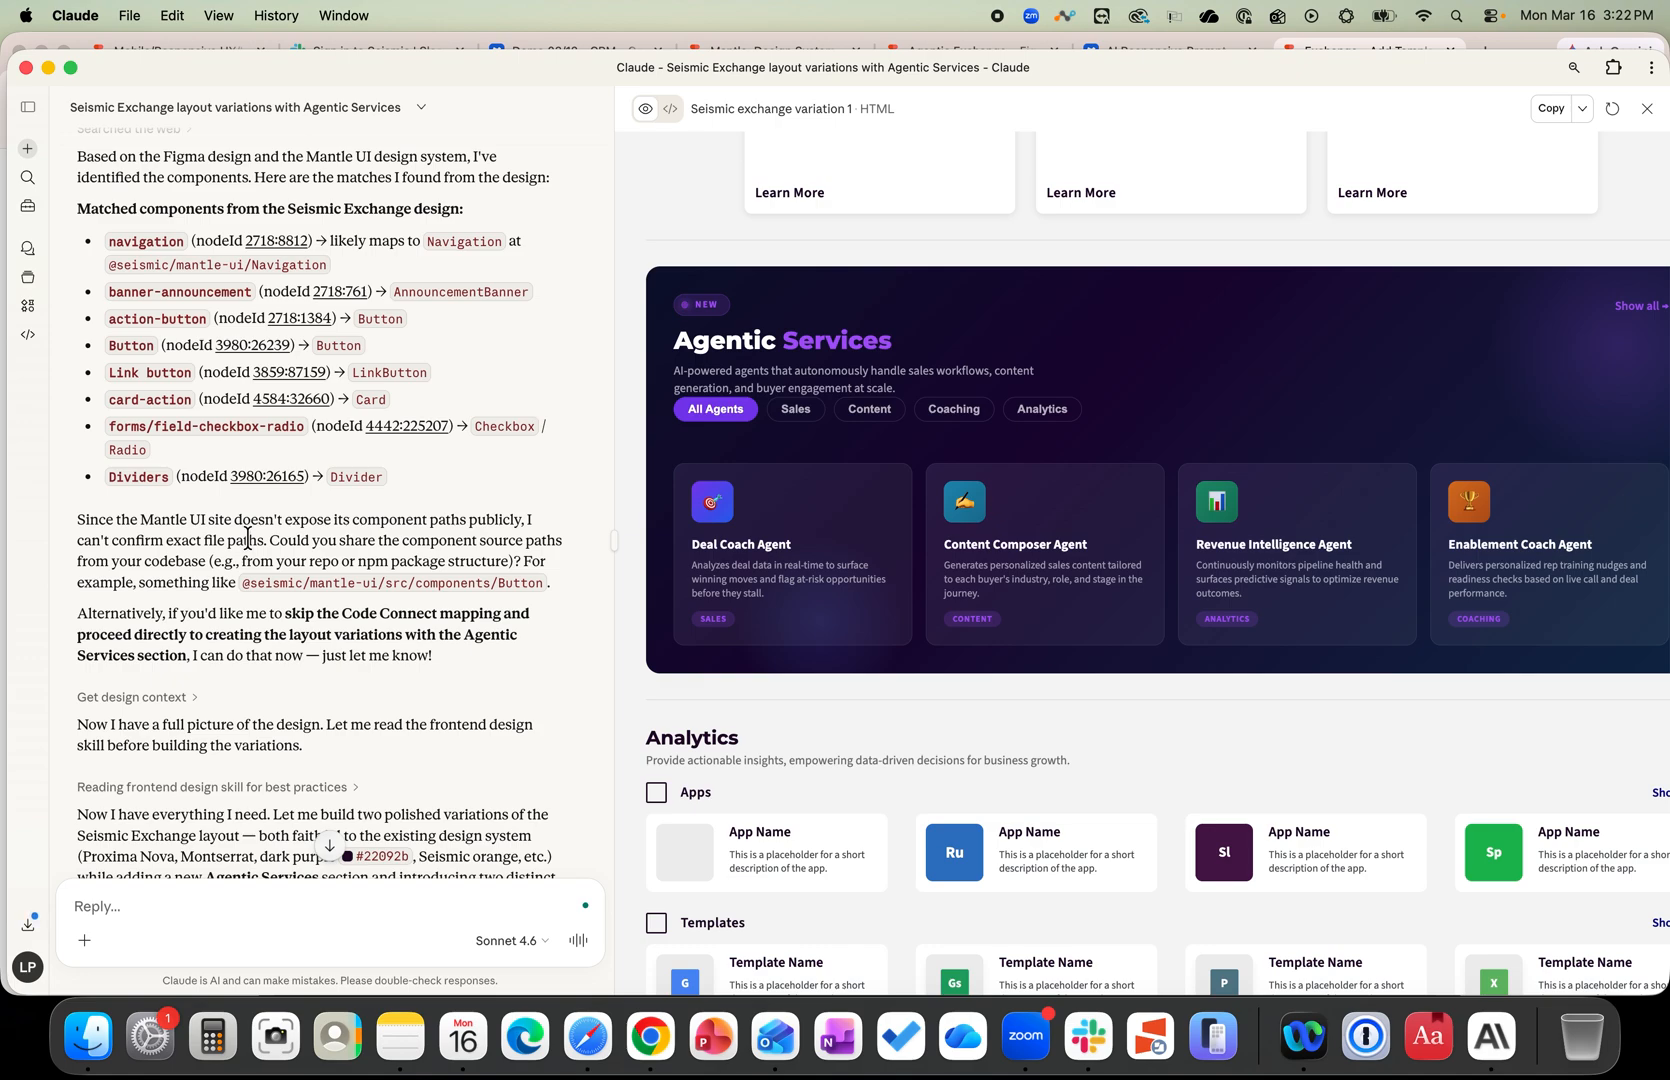
scroll(222, 657, "down", 5)
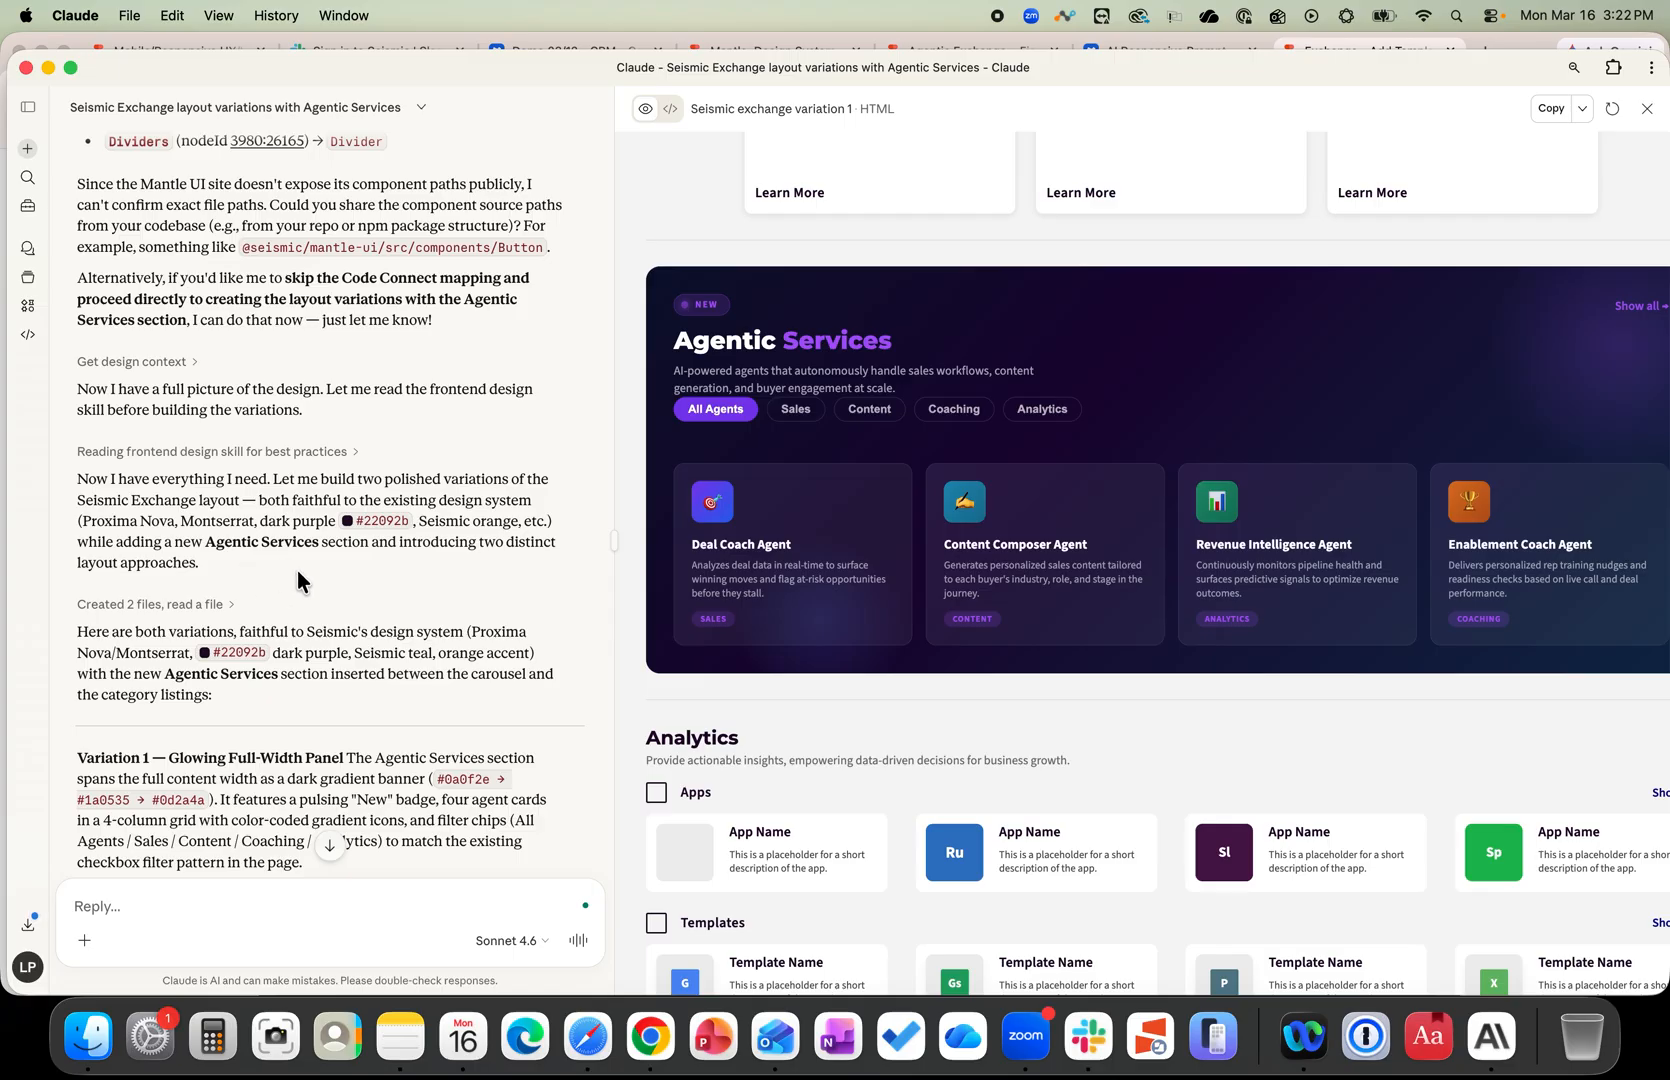
scroll(320, 569, "down", 5)
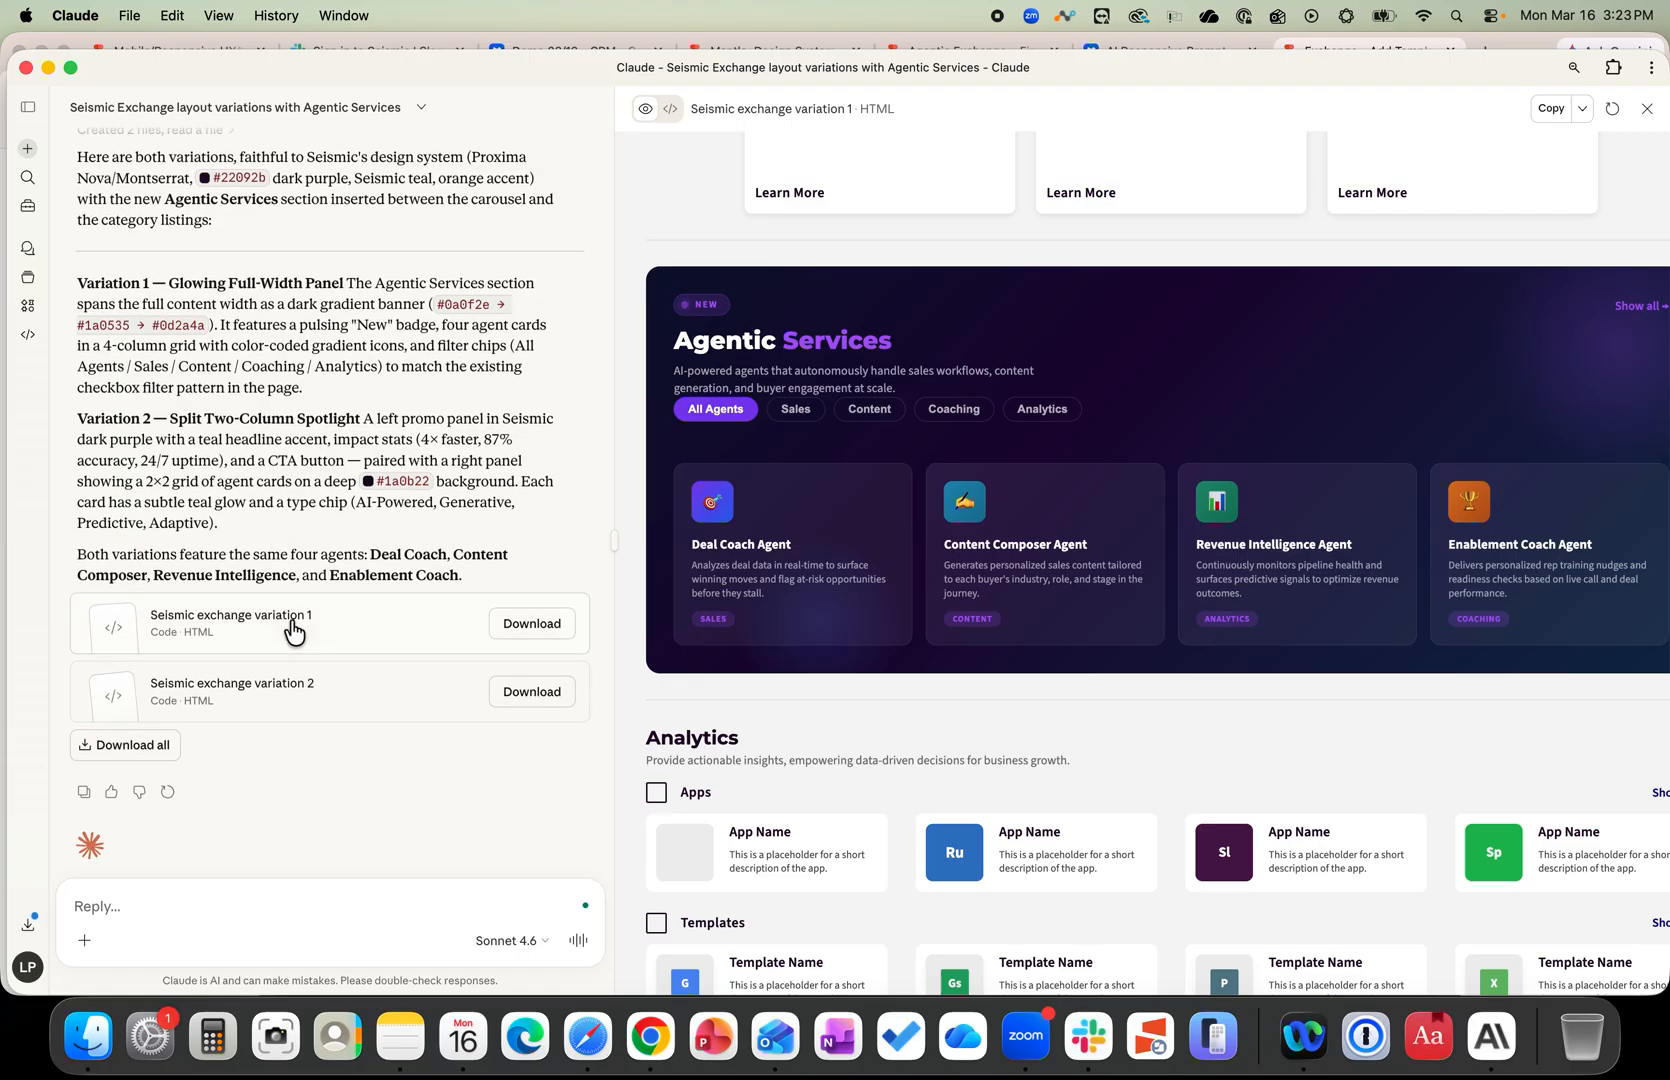
Examine the variation 1 preview from the page header to the Agentic Services section and the Analytics listings.
scroll(1086, 493, "up", 5)
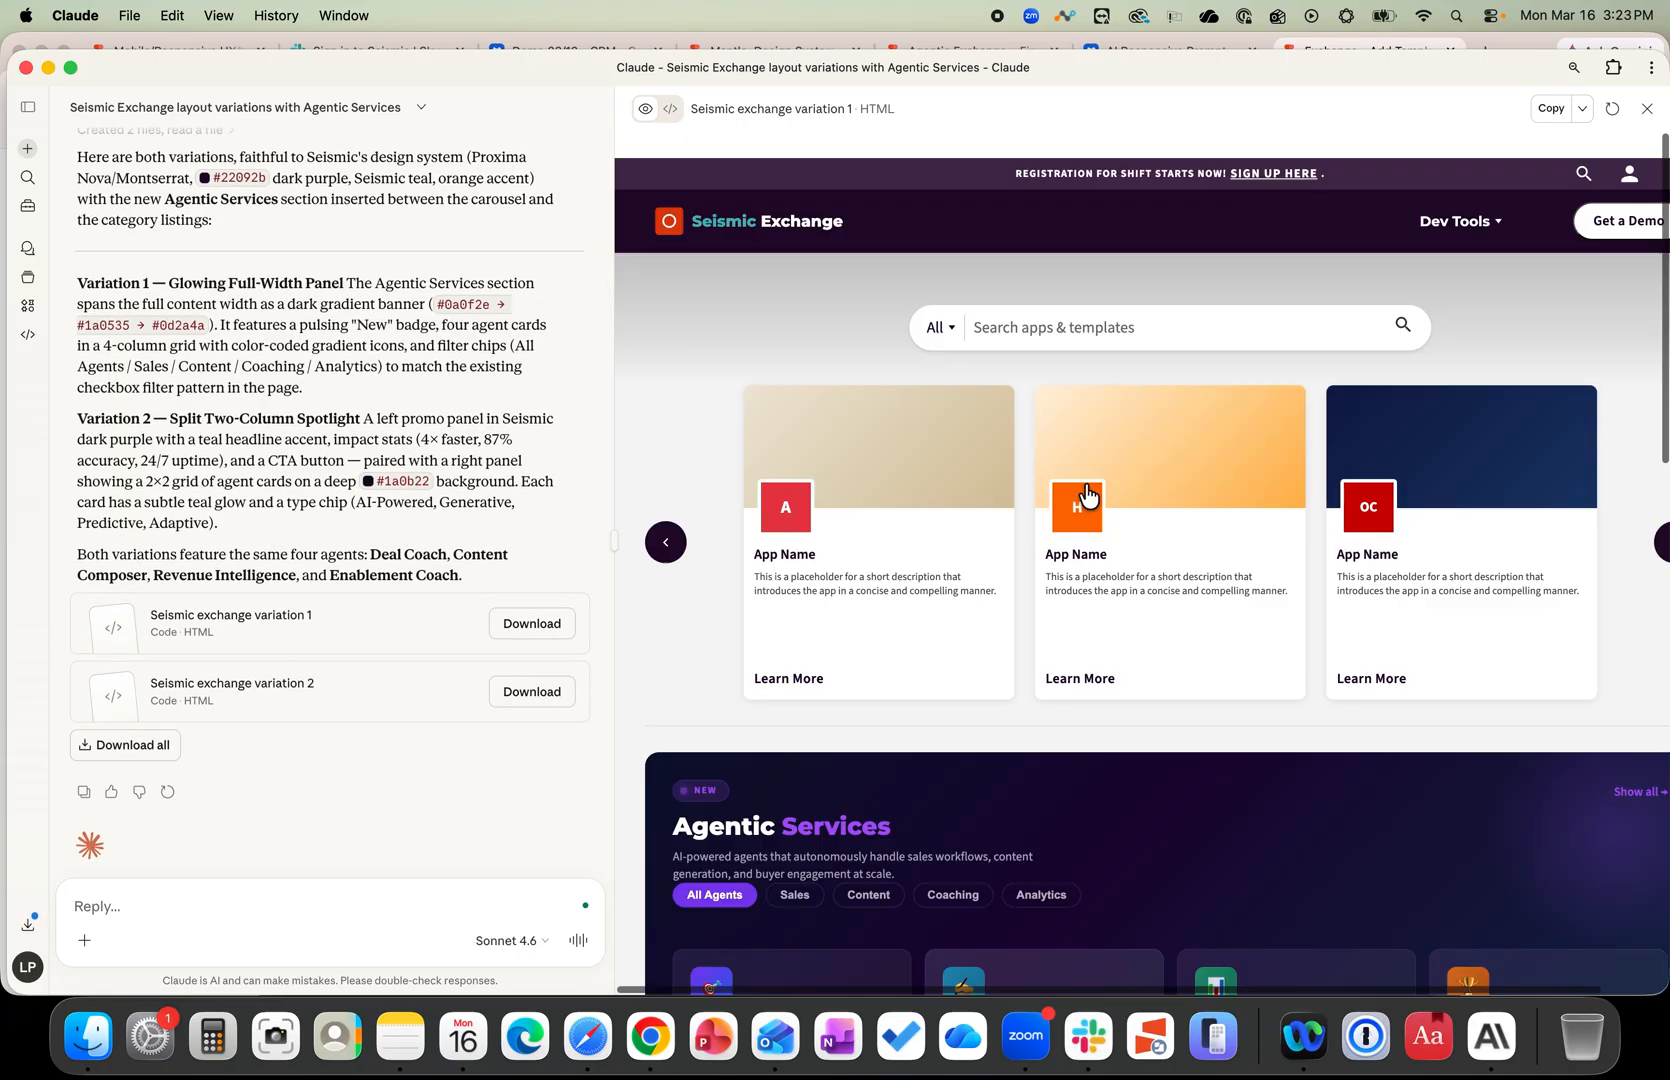
scroll(1086, 493, "right", 1)
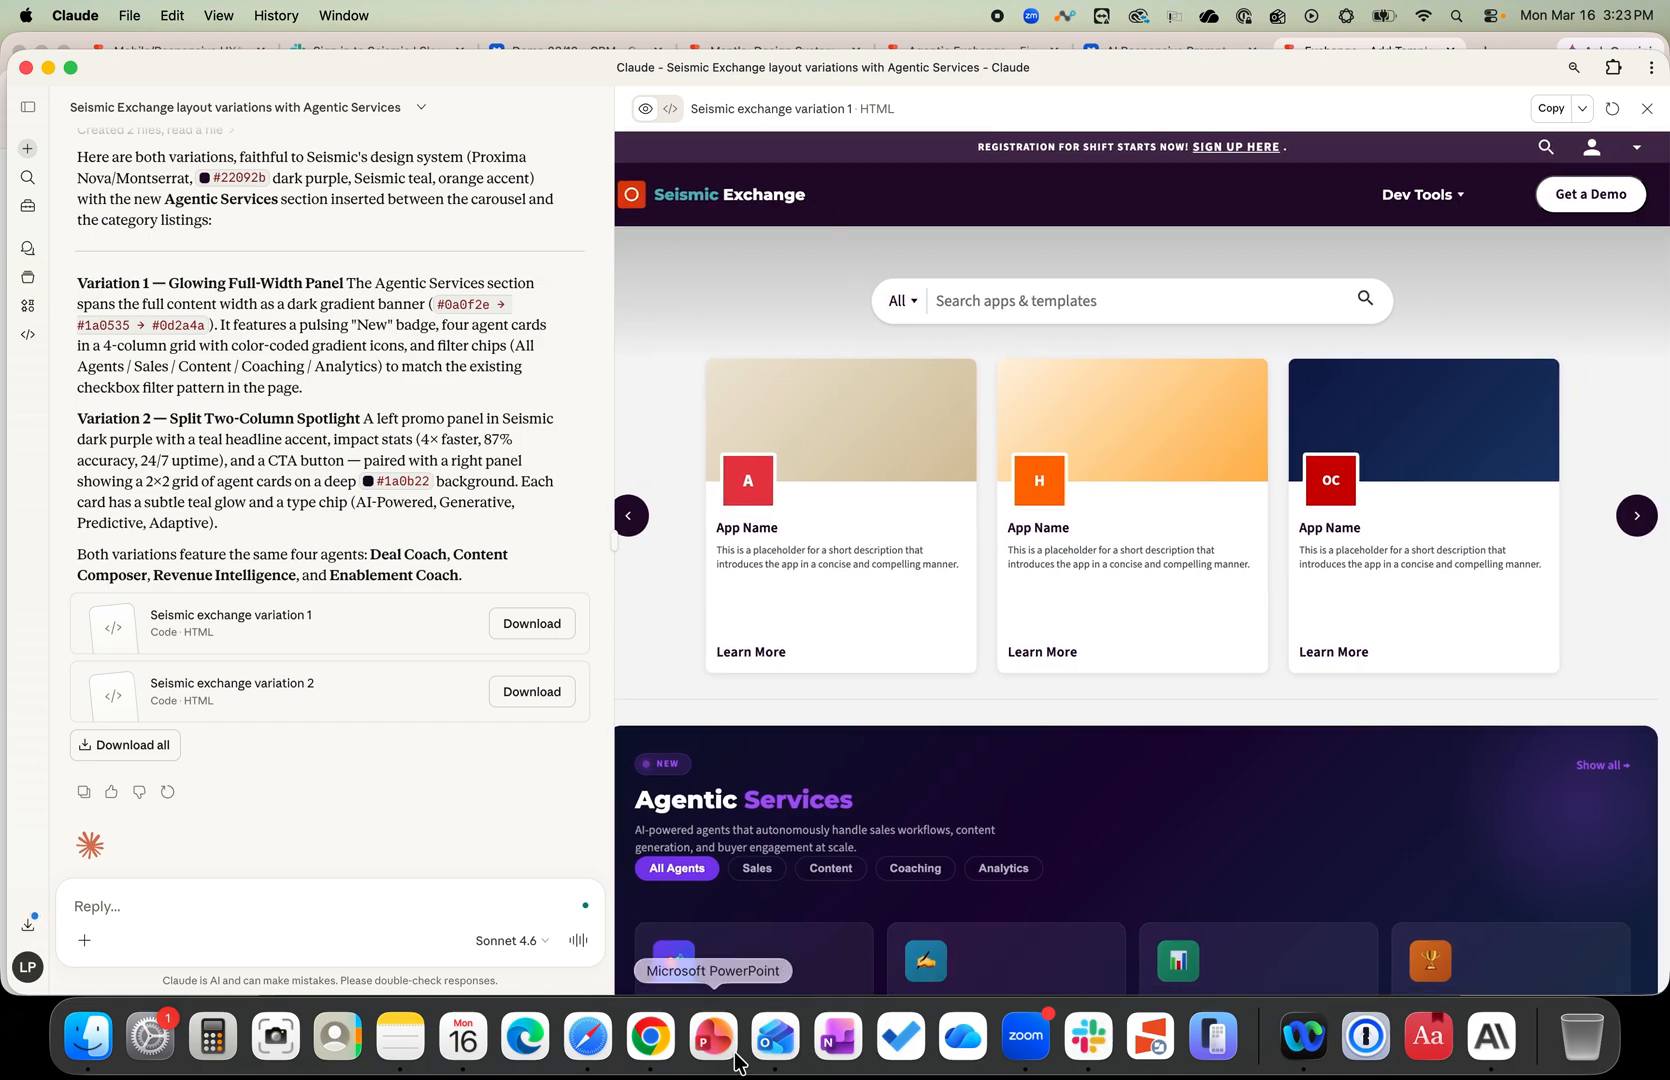
left_click(652, 1038)
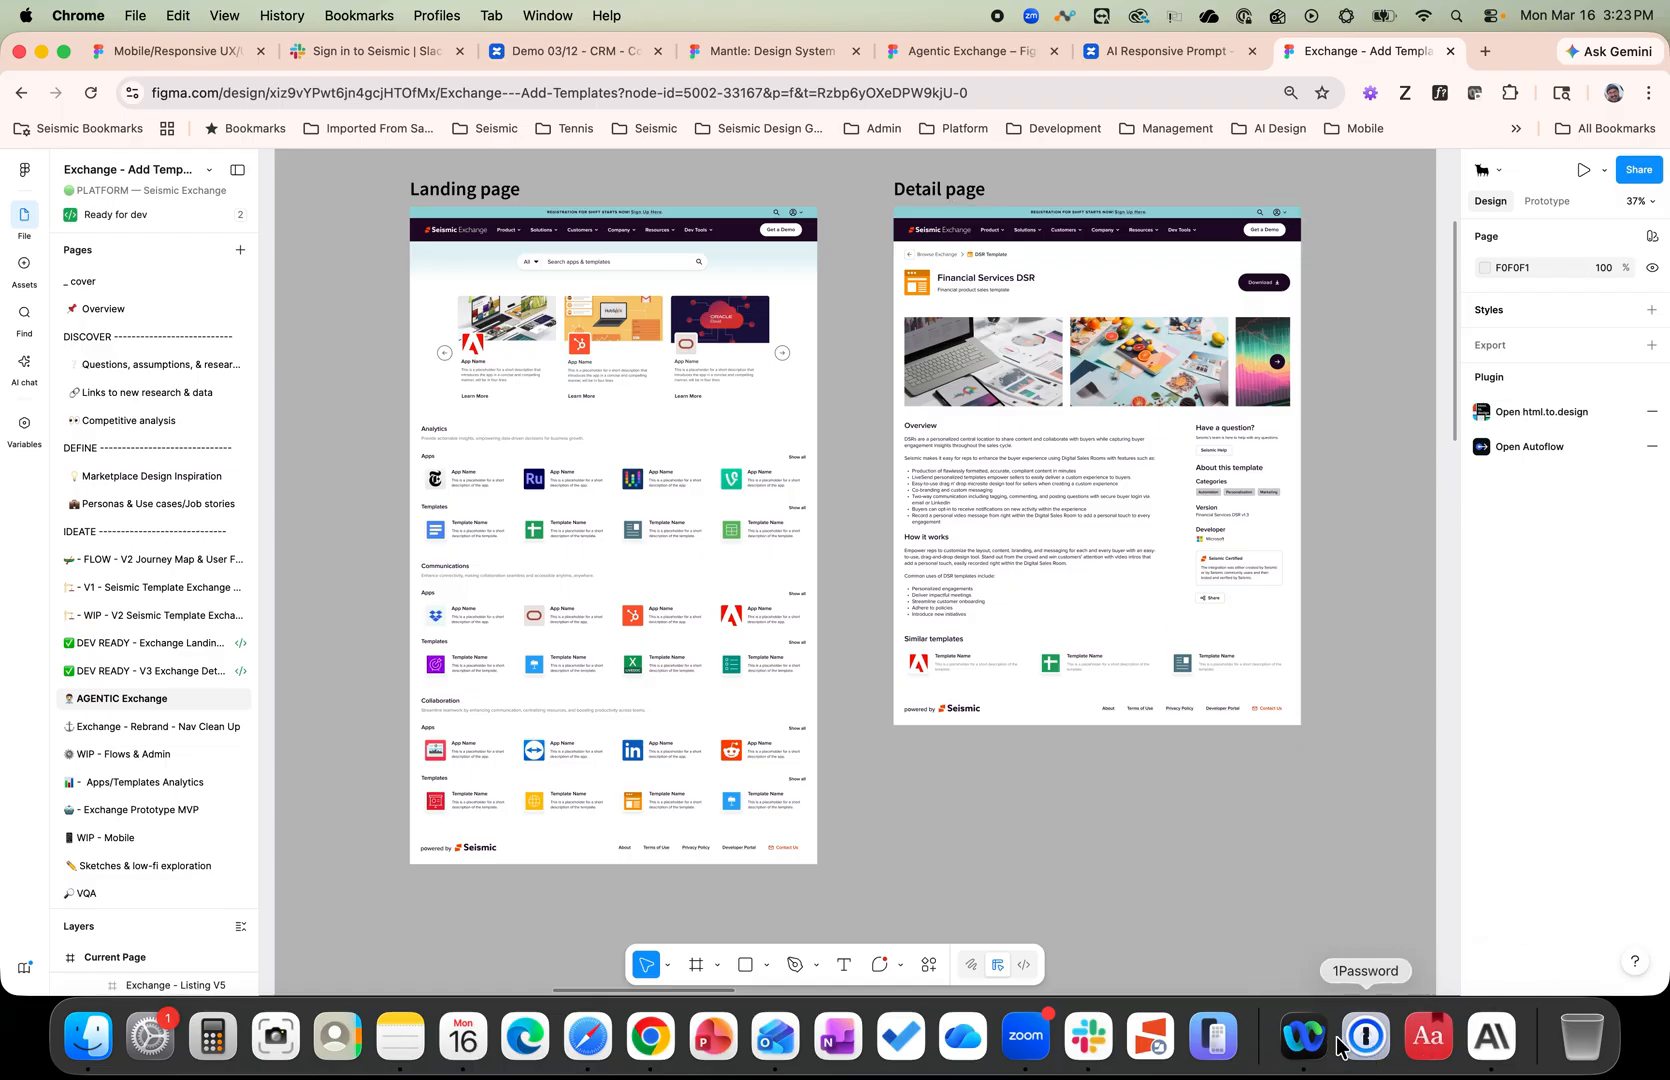
left_click(1492, 1036)
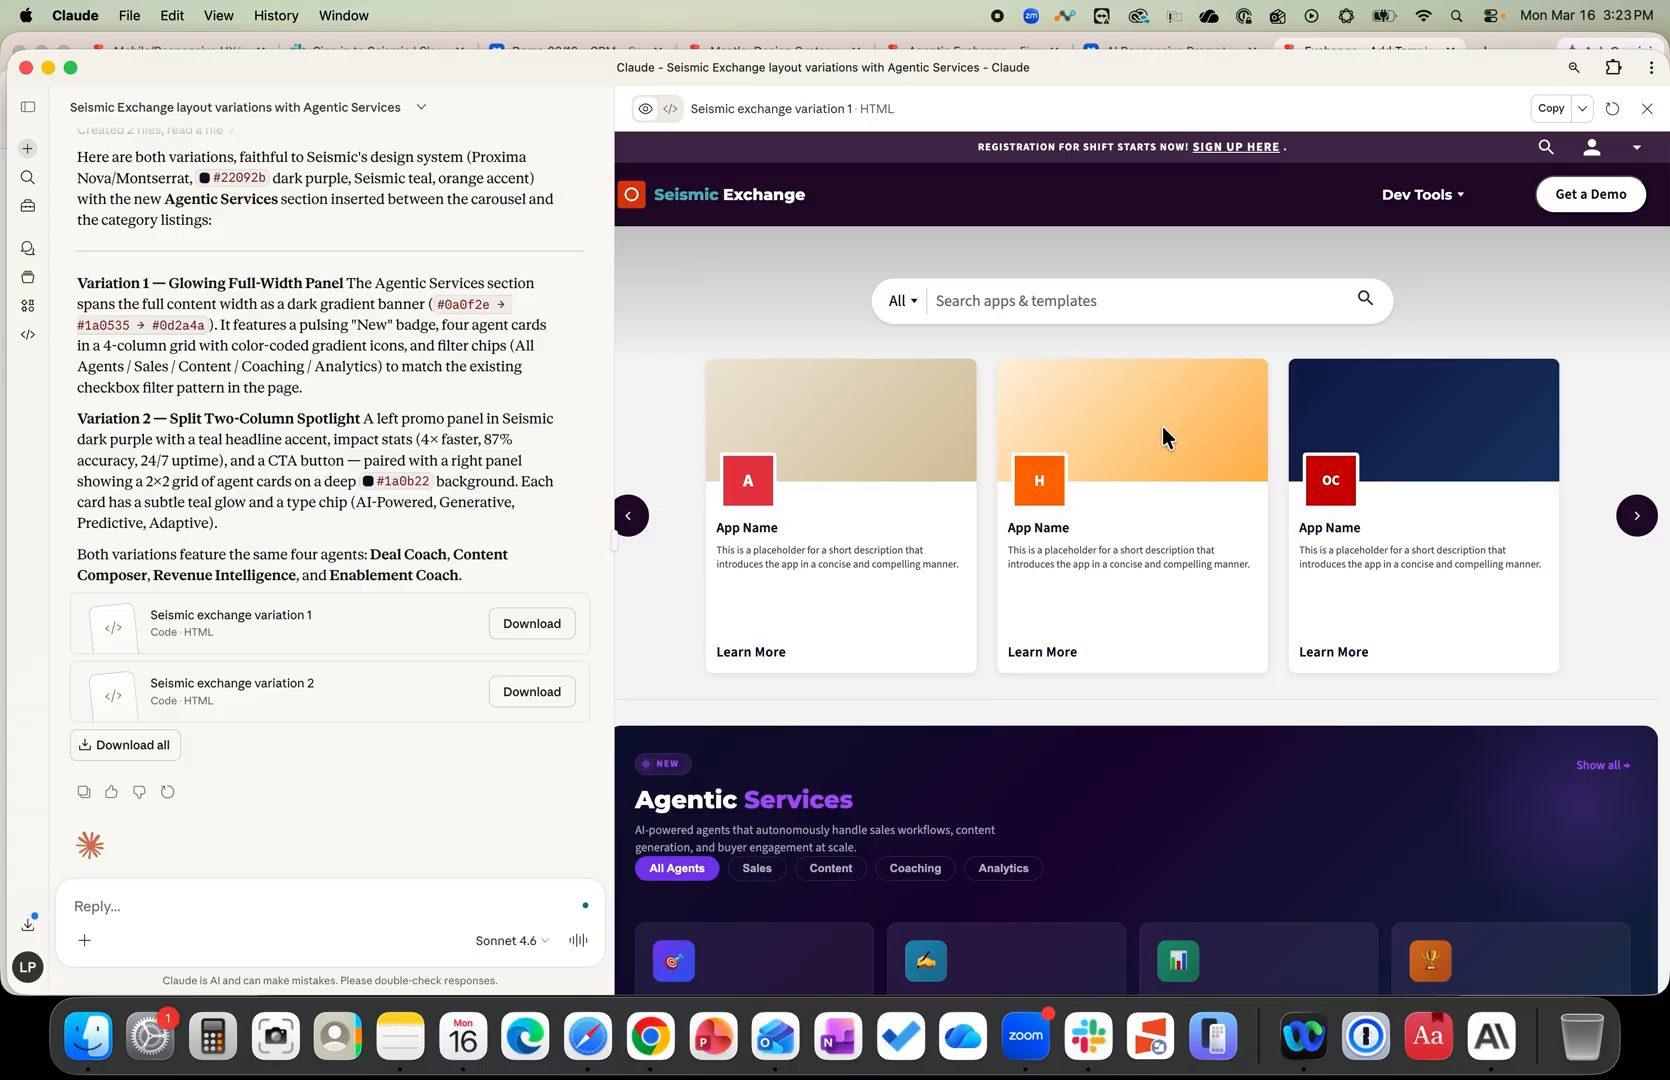
scroll(1053, 641, "down", 5)
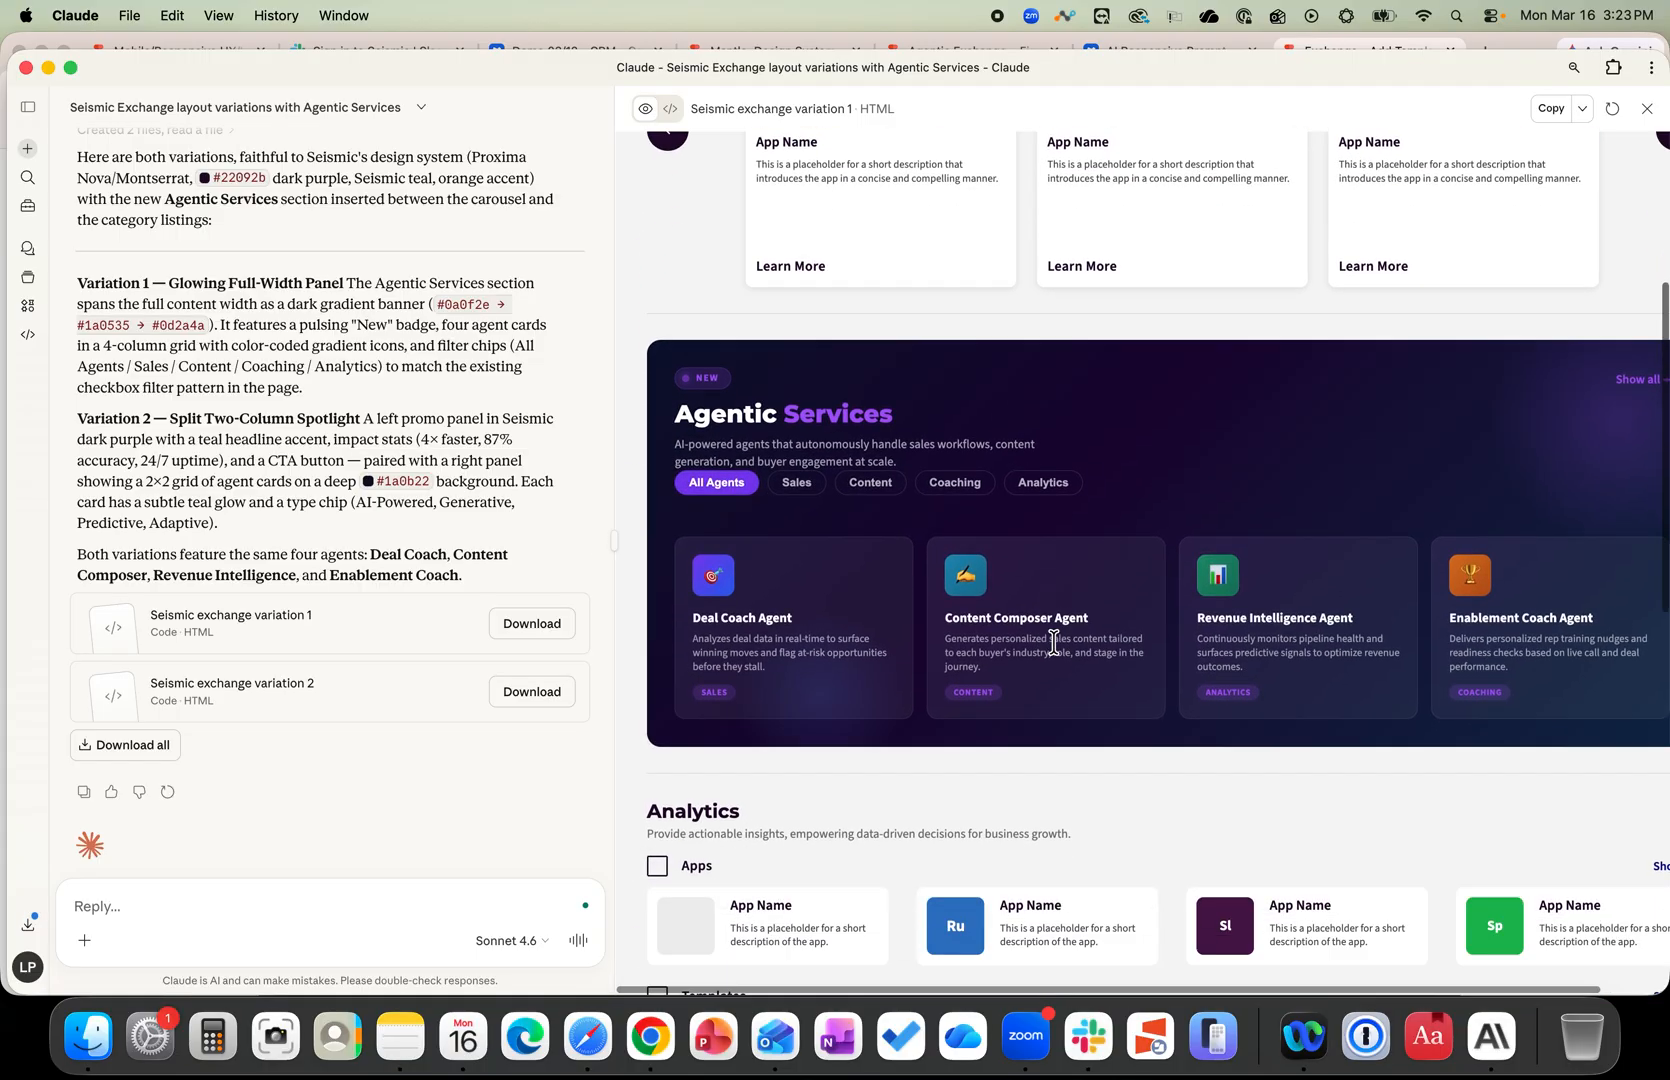
scroll(1053, 641, "down", 3)
scroll(1300, 520, "right", 2)
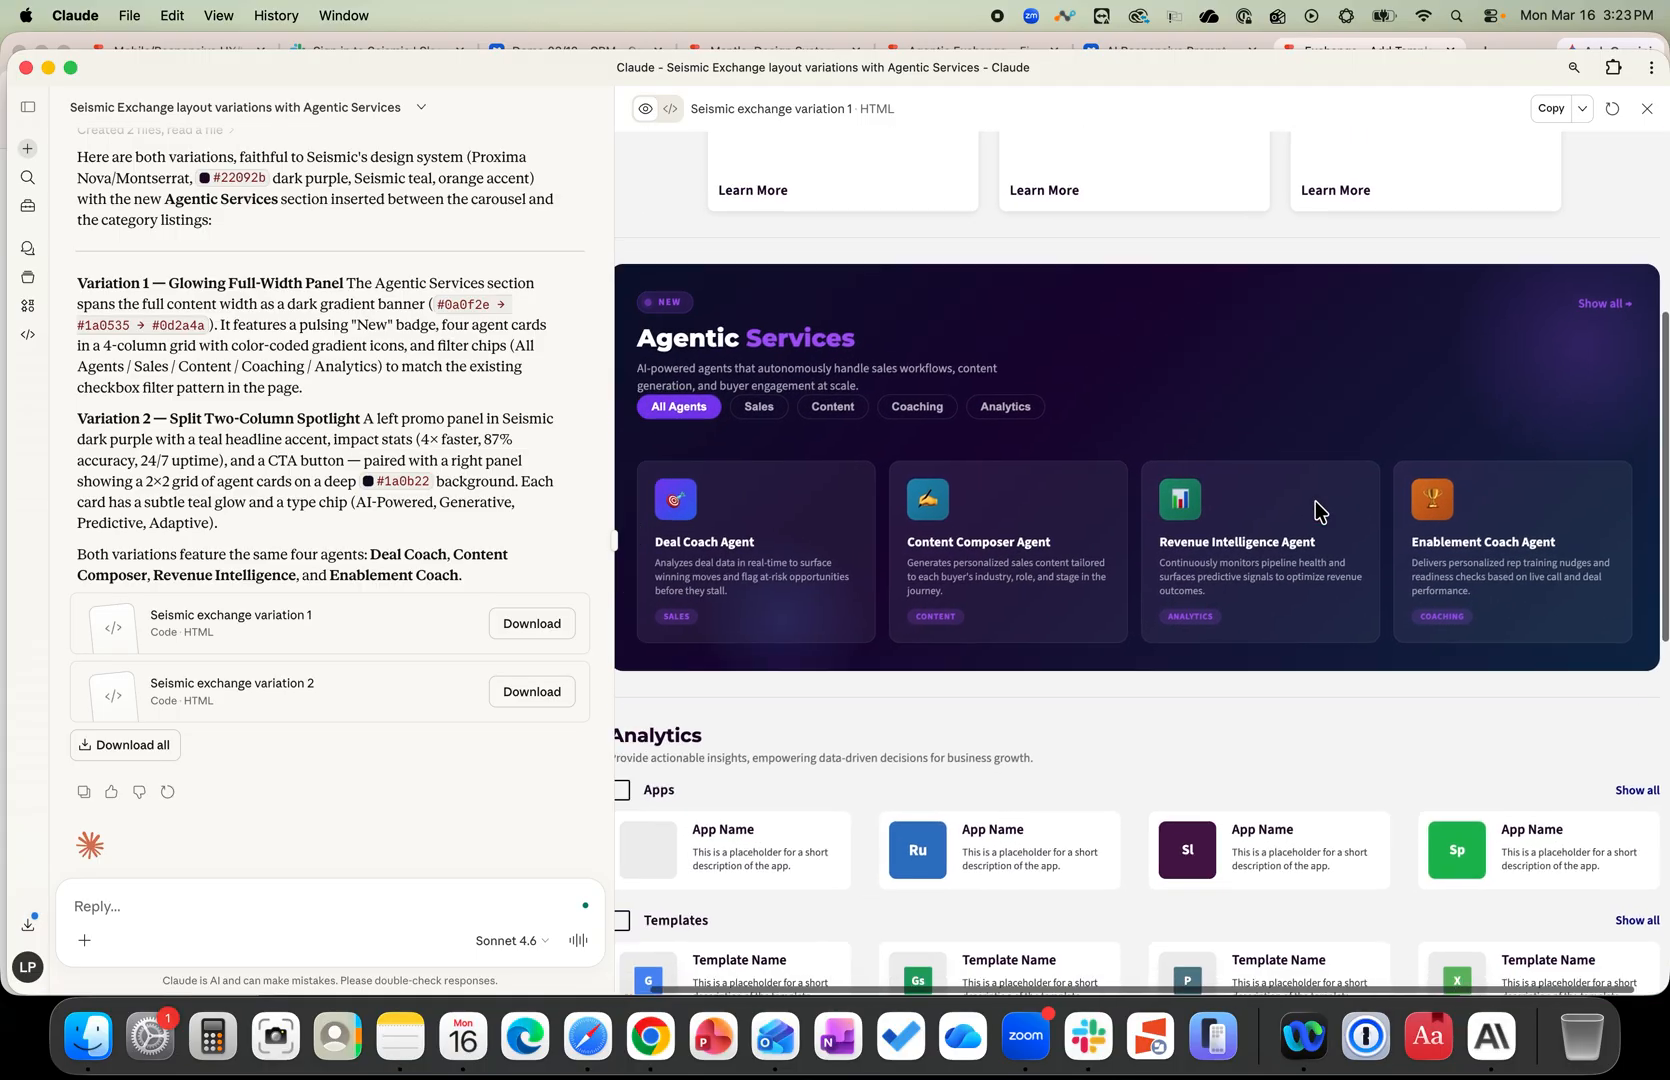
scroll(1318, 511, "left", 1)
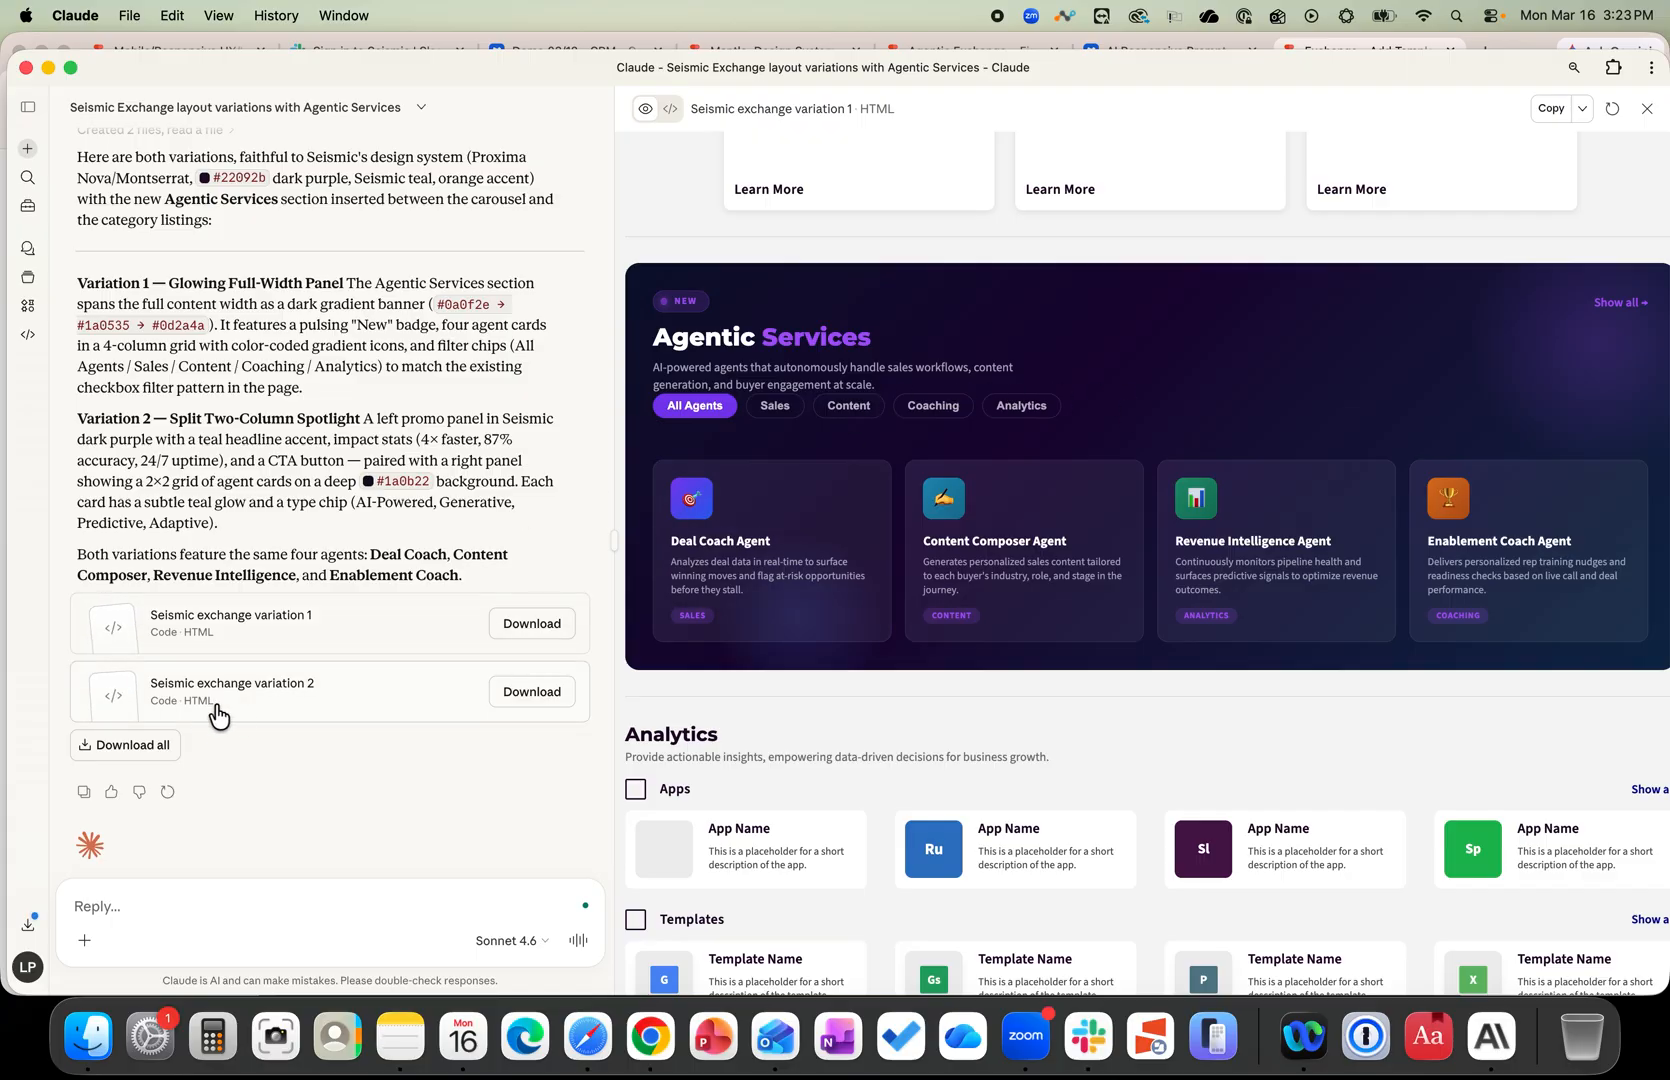
Open Seismic exchange variation 2 and review its split two-column Agentic Services section.
left_click(344, 697)
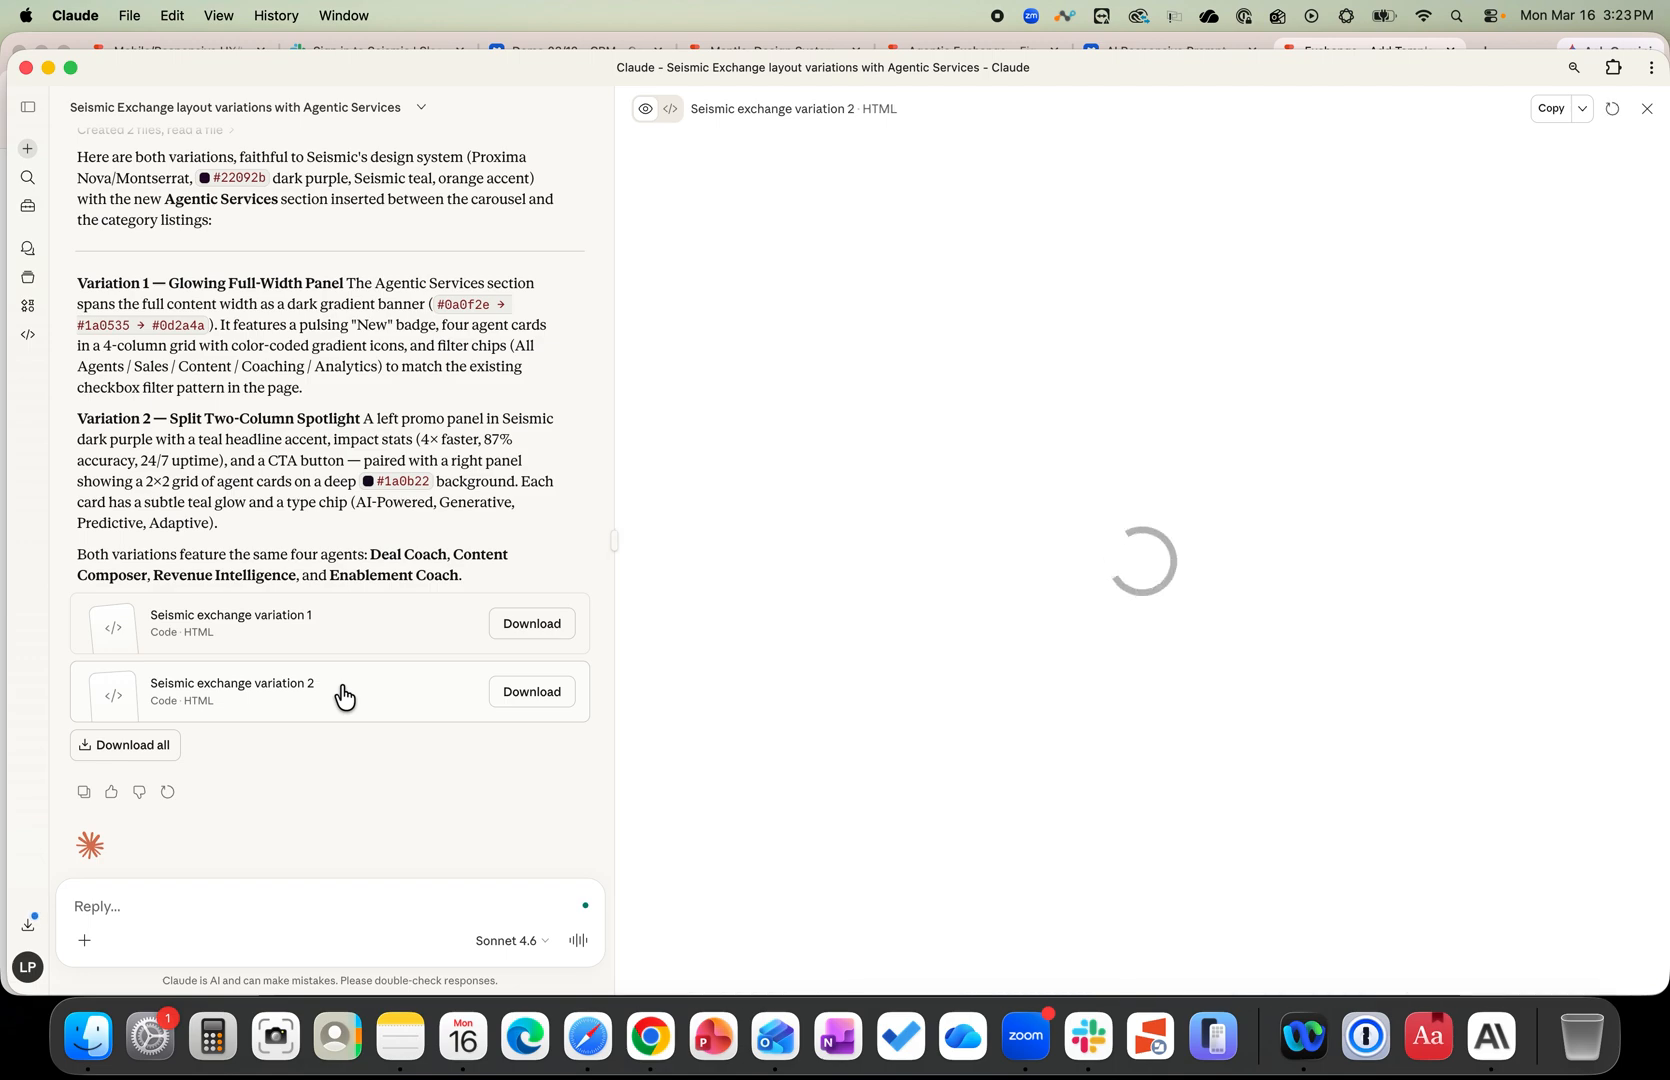
scroll(1100, 650, "down", 5)
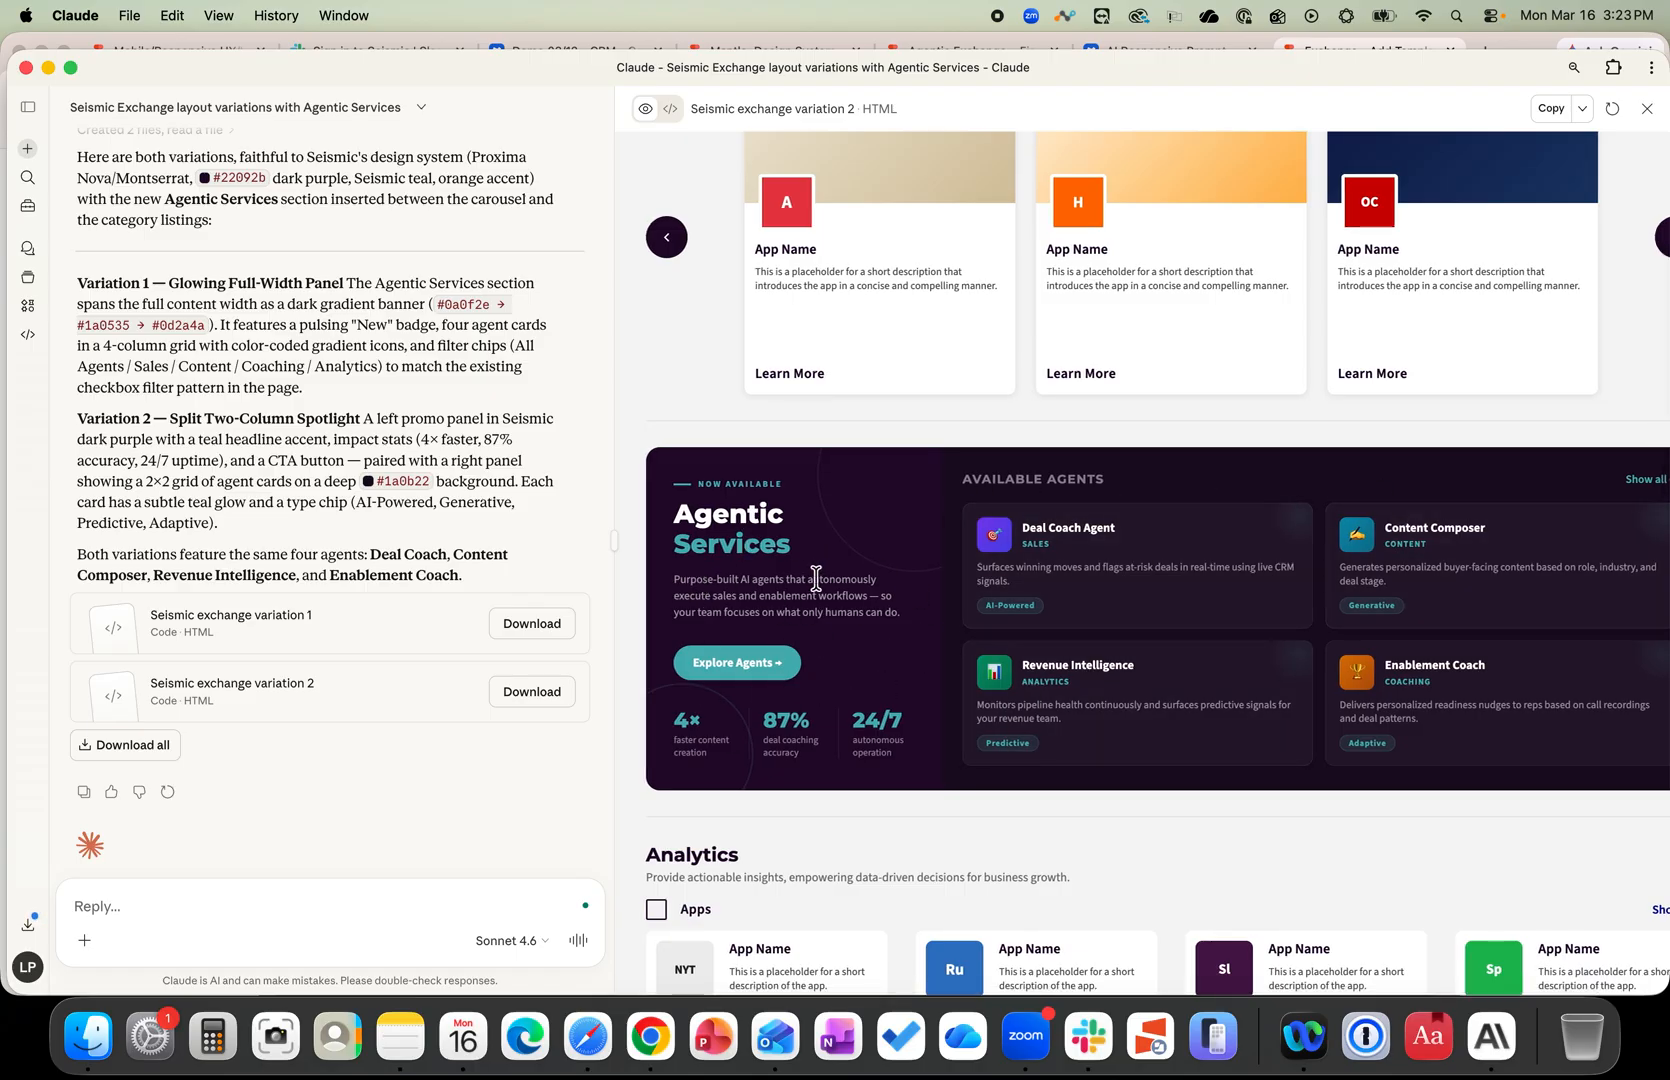
scroll(816, 578, "down", 3)
scroll(816, 578, "up", 6)
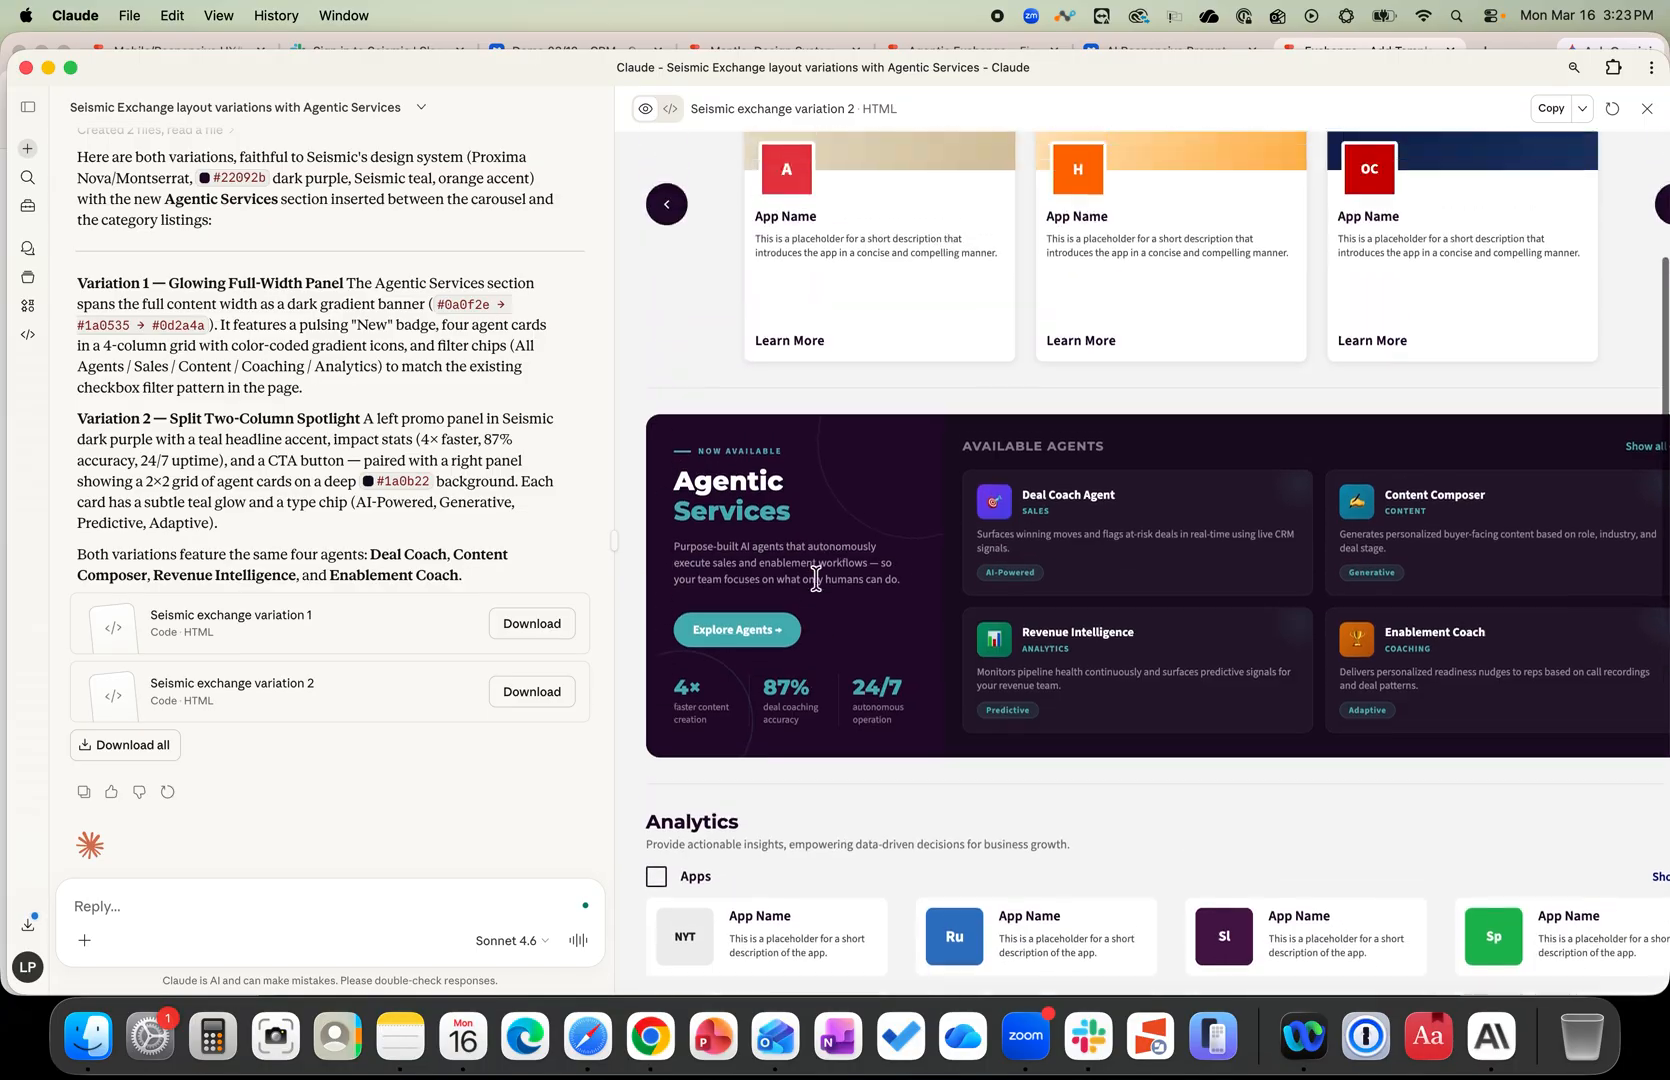
Reopen Seismic exchange variation 1 and compare its full-width Agentic Services panel with the other layout.
left_click(340, 638)
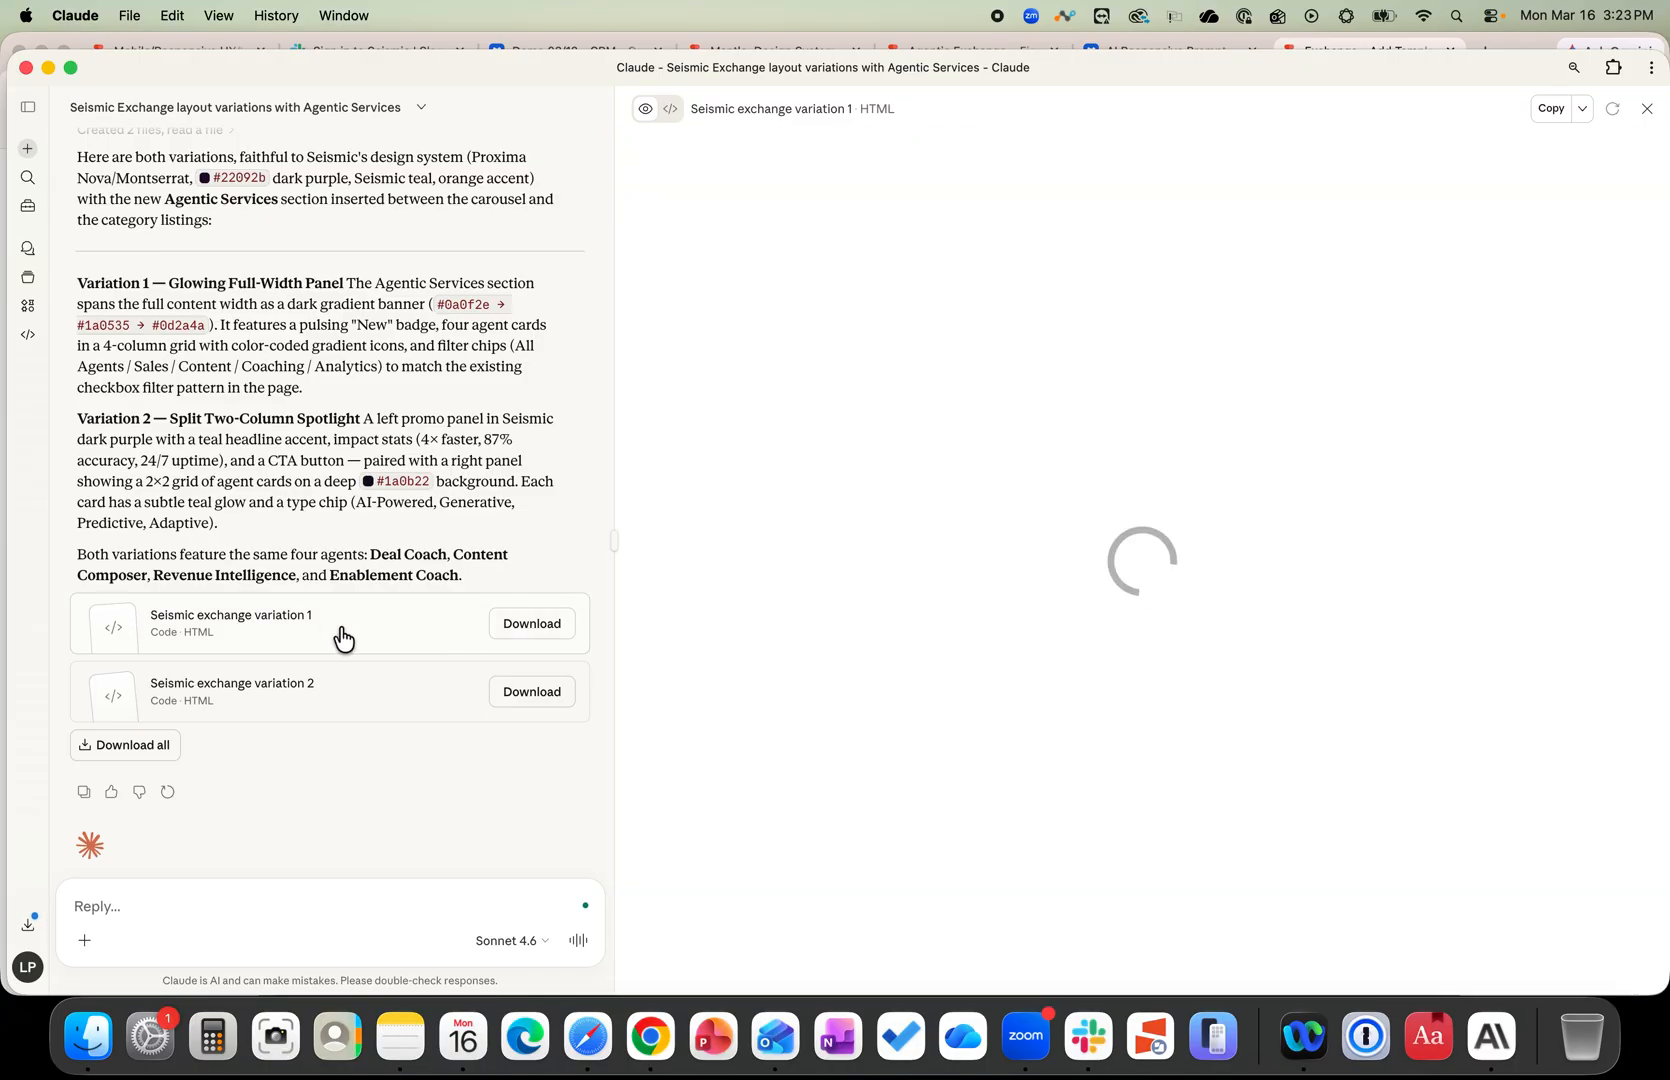
scroll(866, 665, "down", 5)
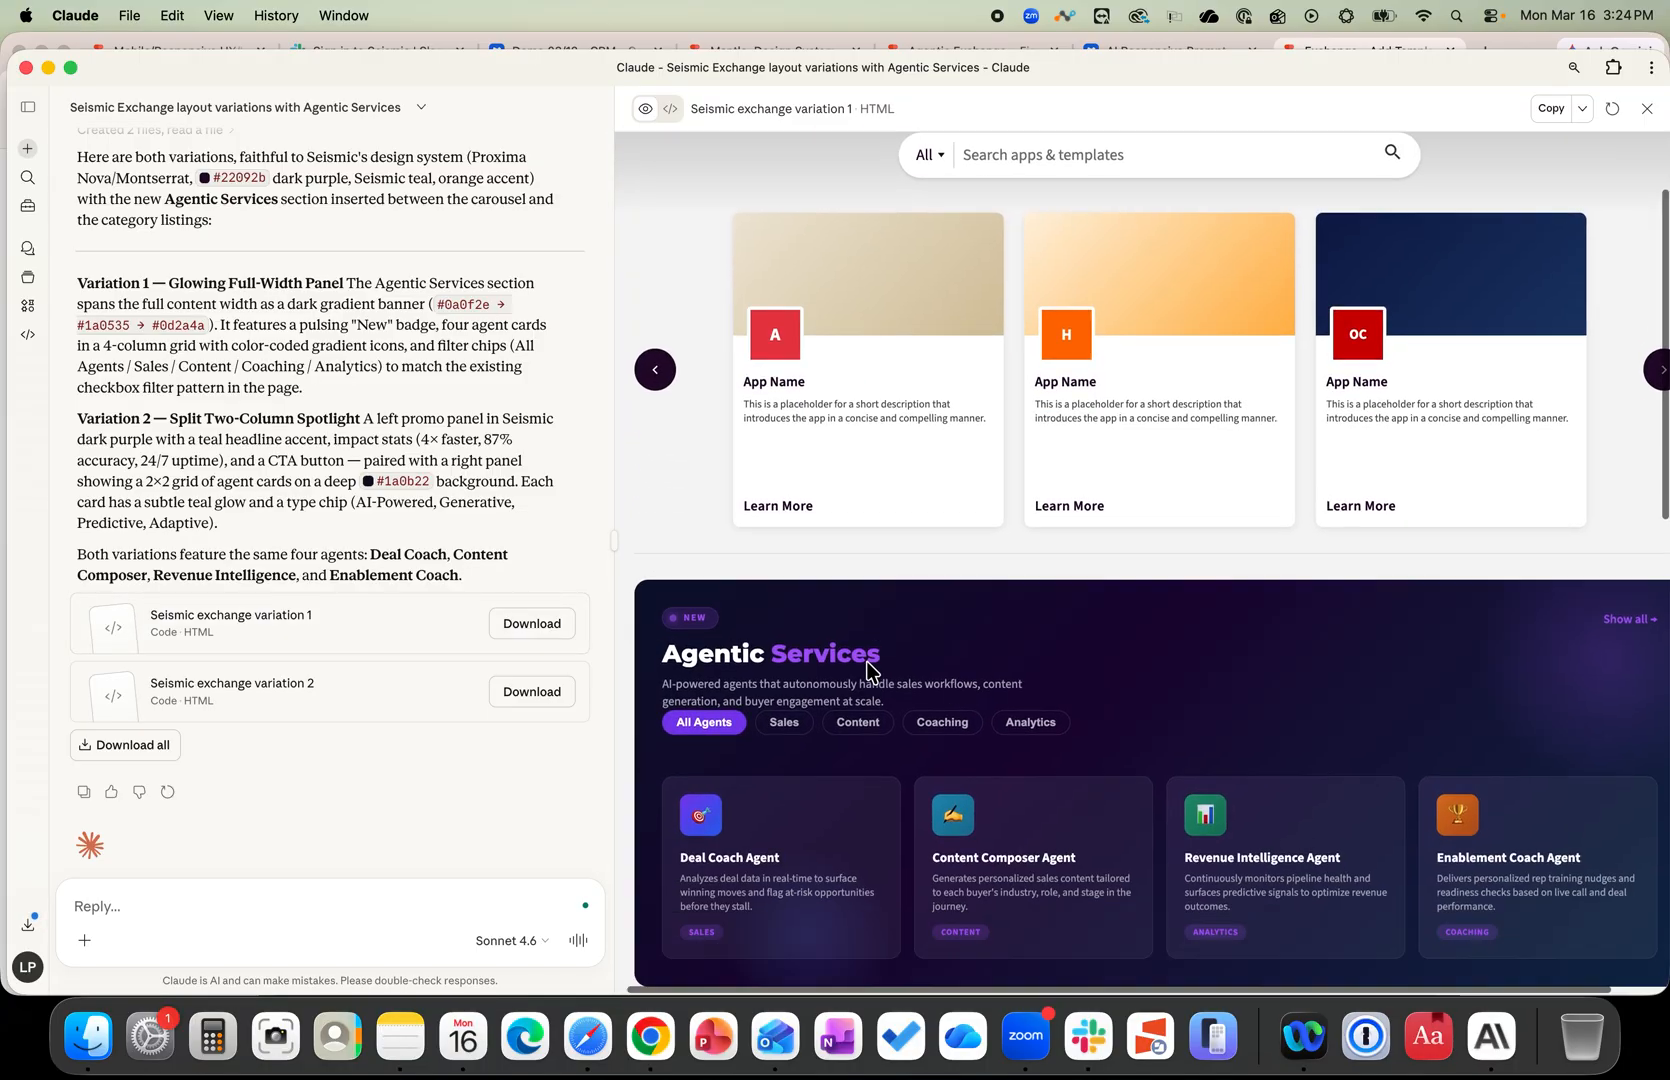
scroll(866, 668, "up", 3)
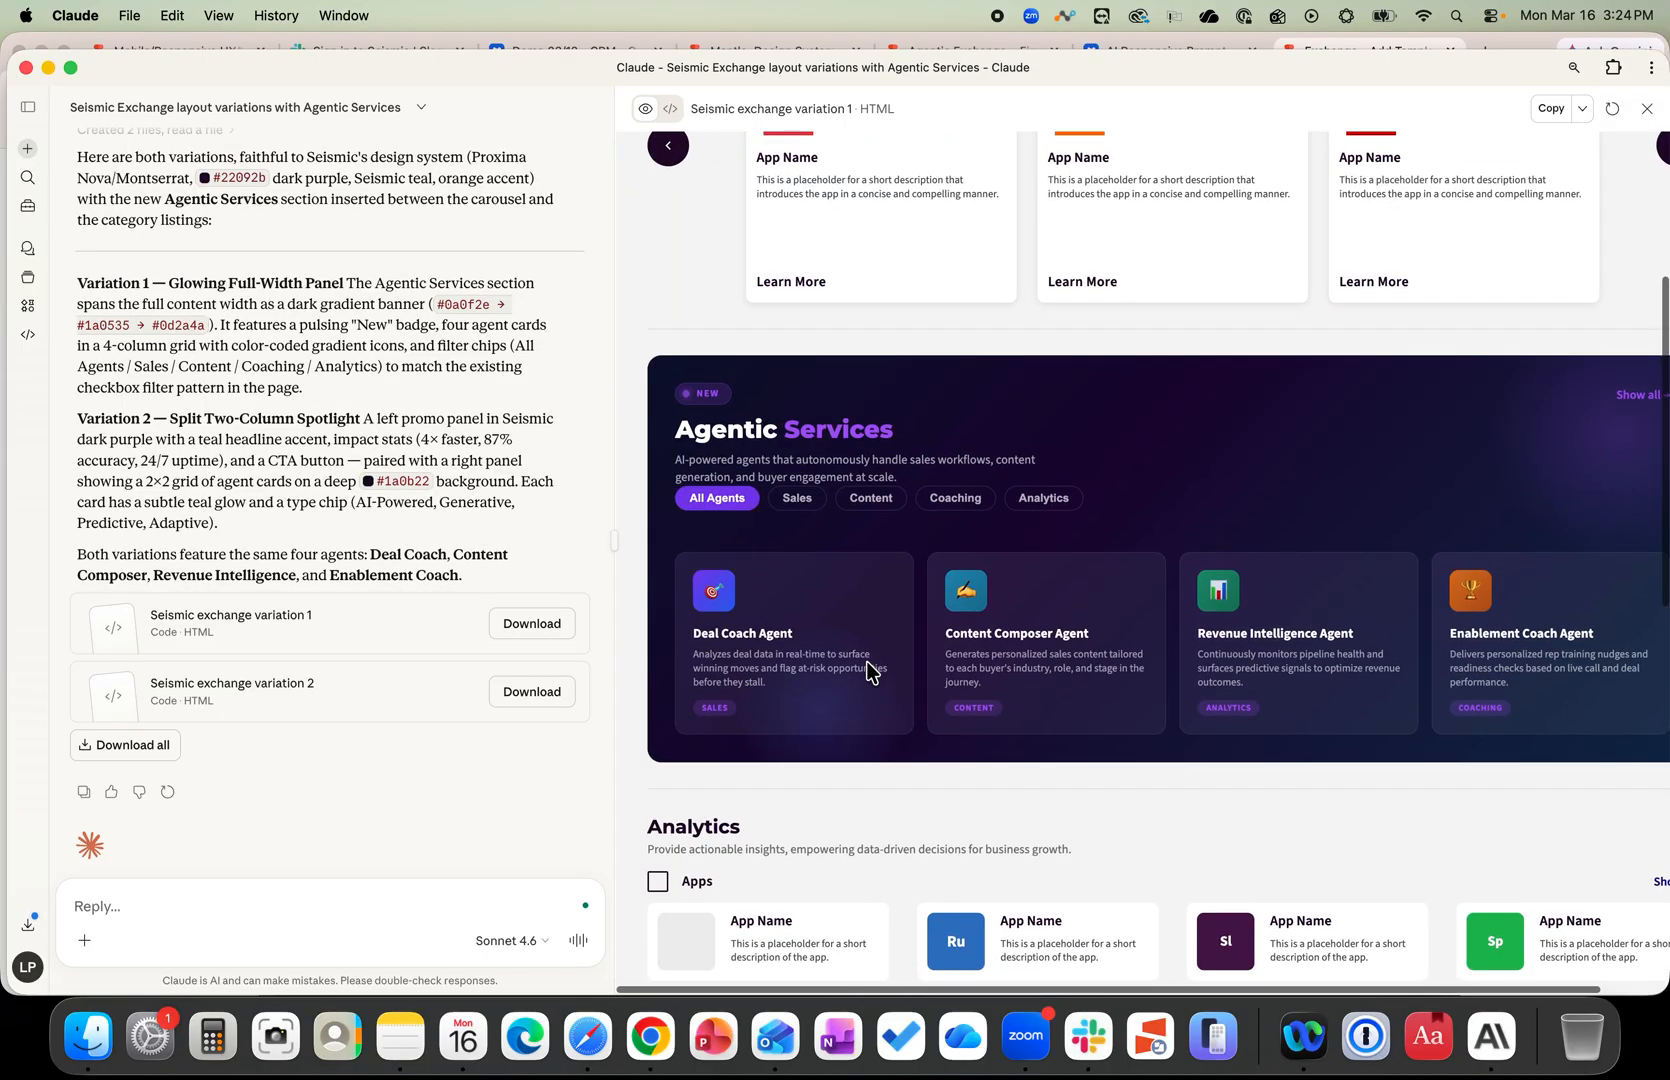
scroll(868, 670, "up", 3)
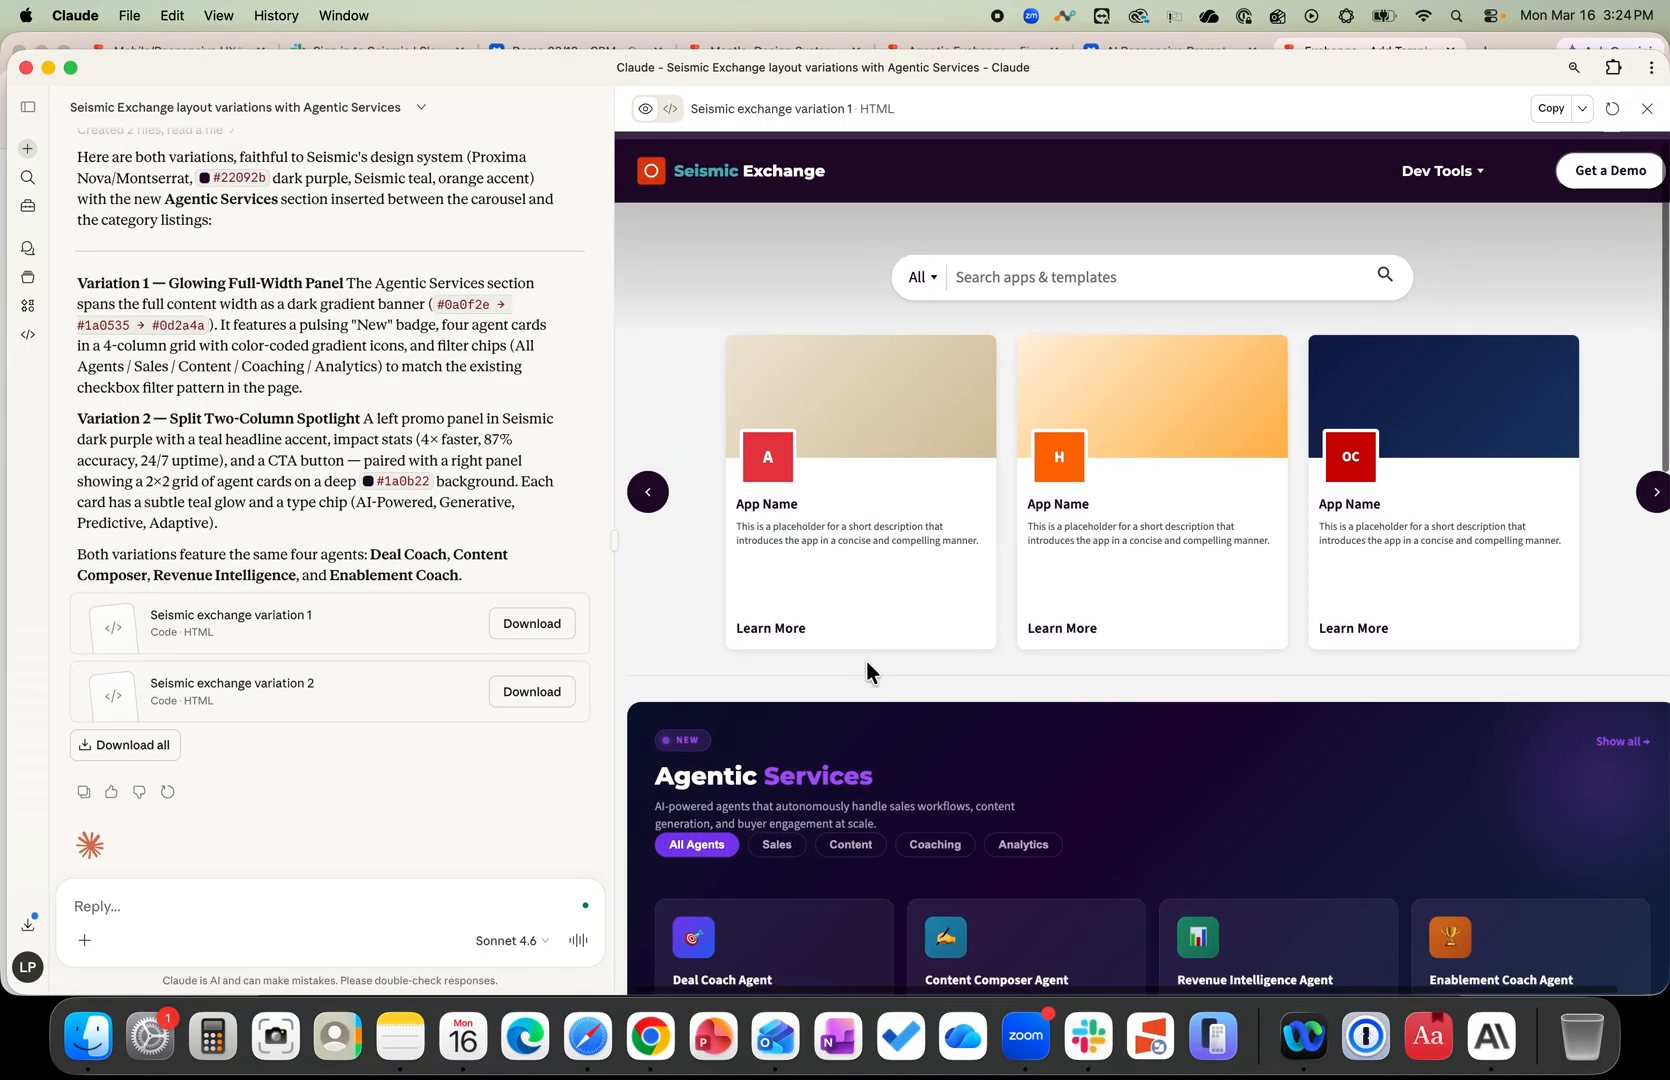
Examine the HTML source of variation 1, return to its preview, and check the artifact's download and publish options.
left_click(670, 110)
scroll(916, 400, "down", 5)
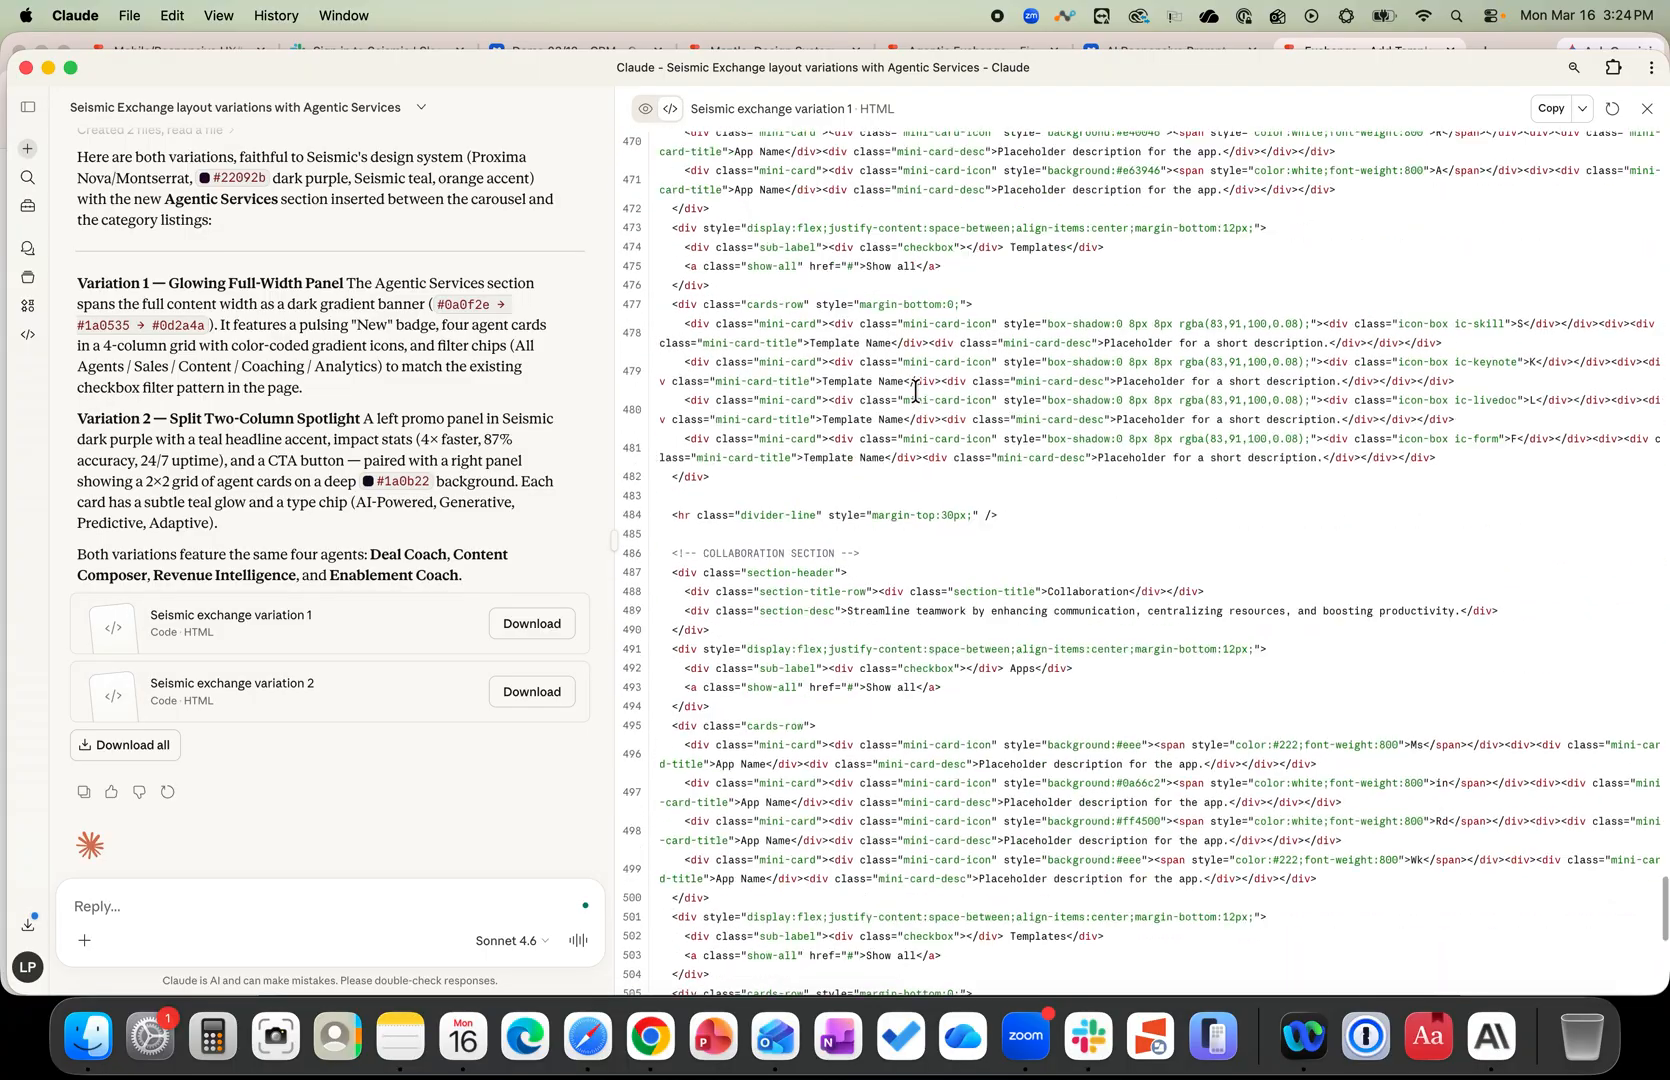
scroll(916, 400, "up", 15)
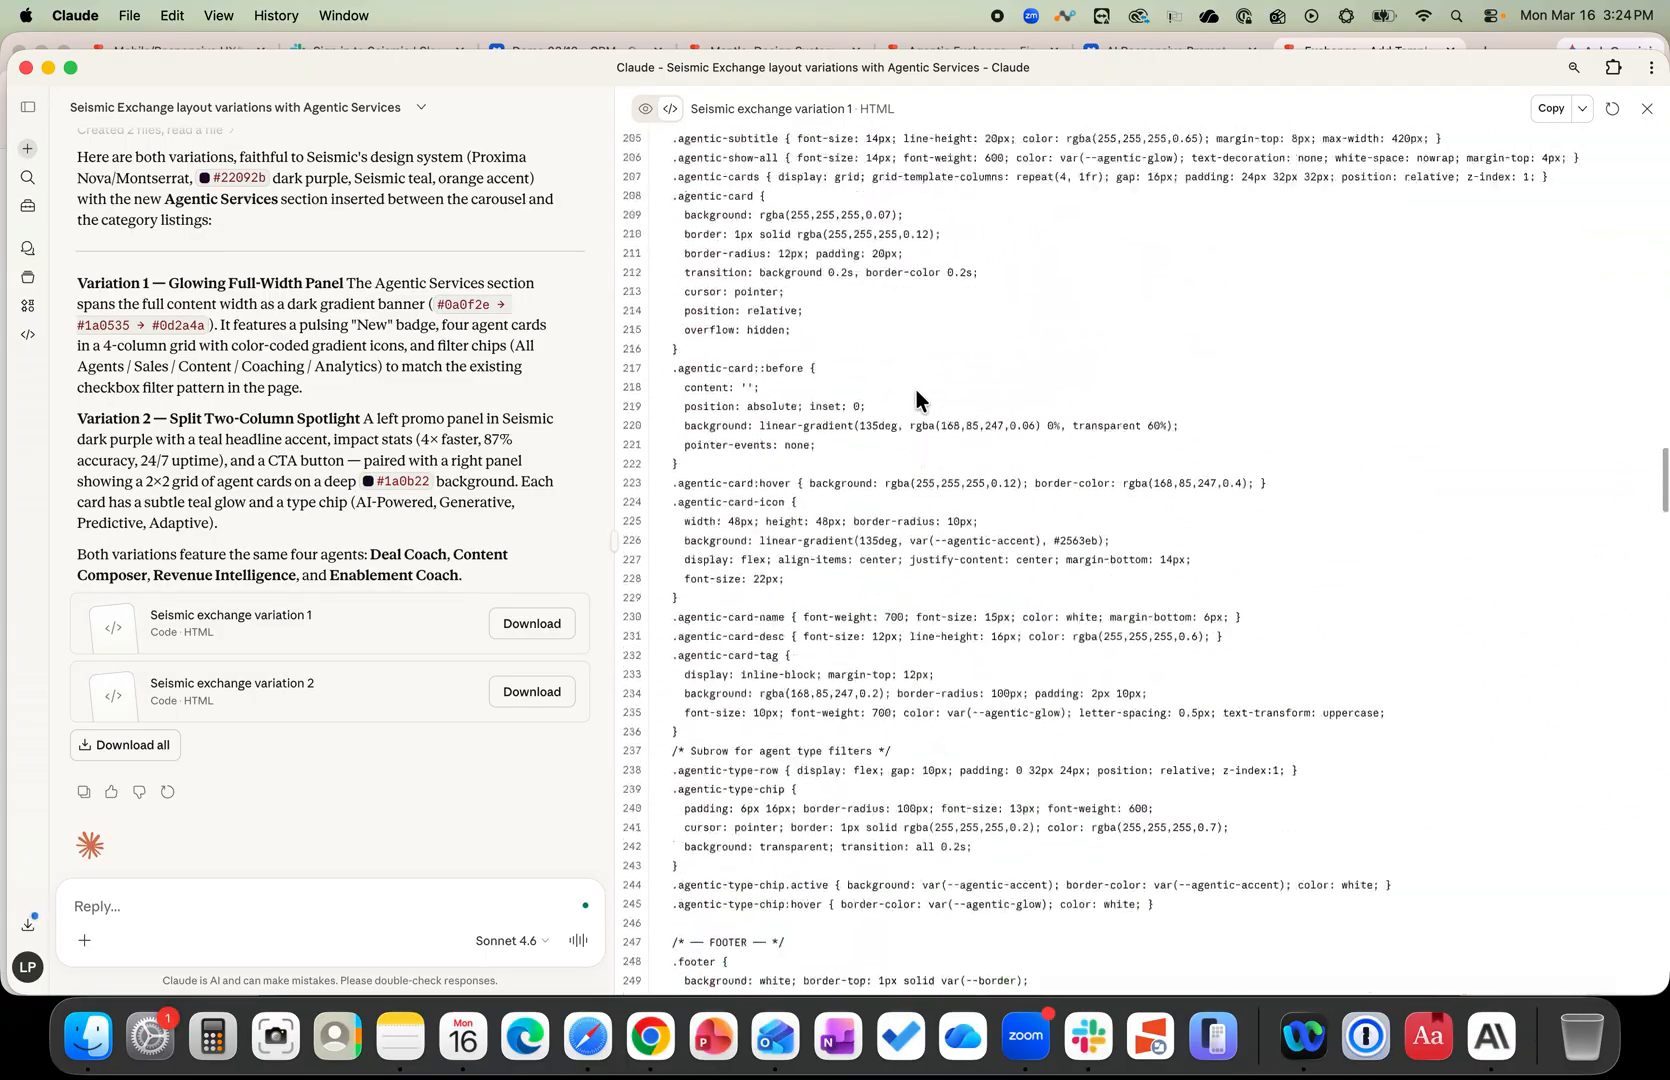
scroll(916, 395, "up", 7)
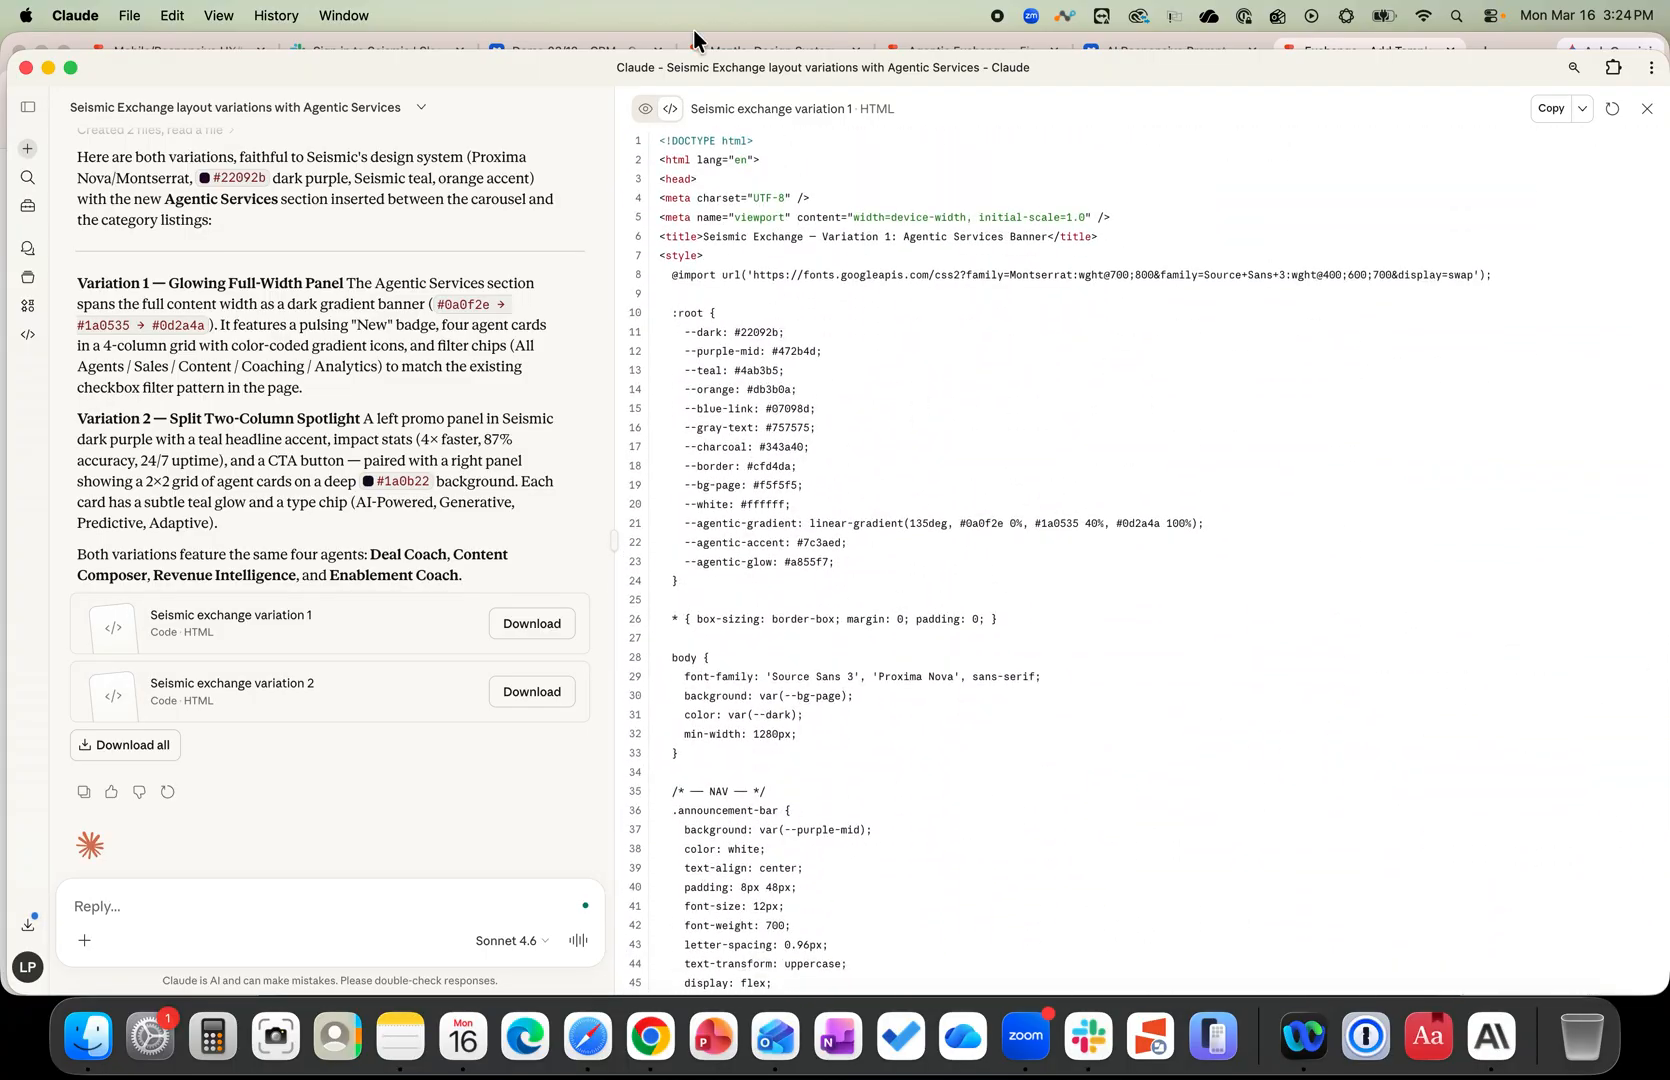
left_click(645, 111)
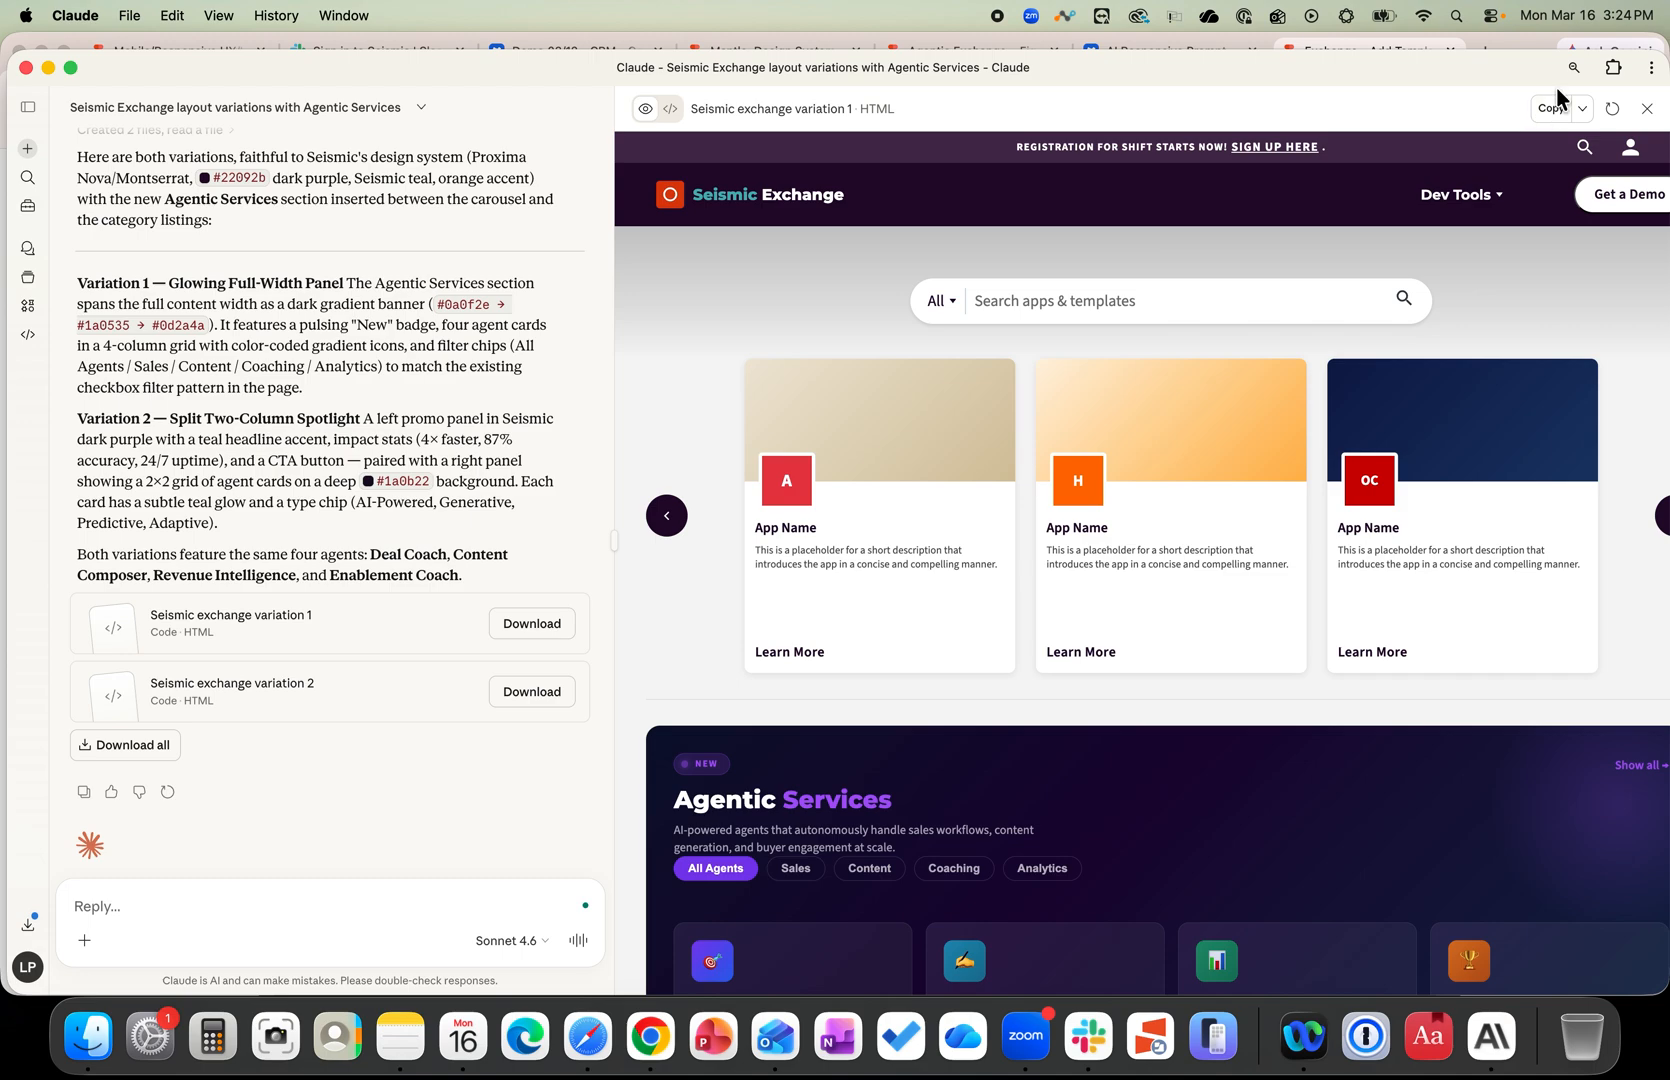
left_click(1582, 110)
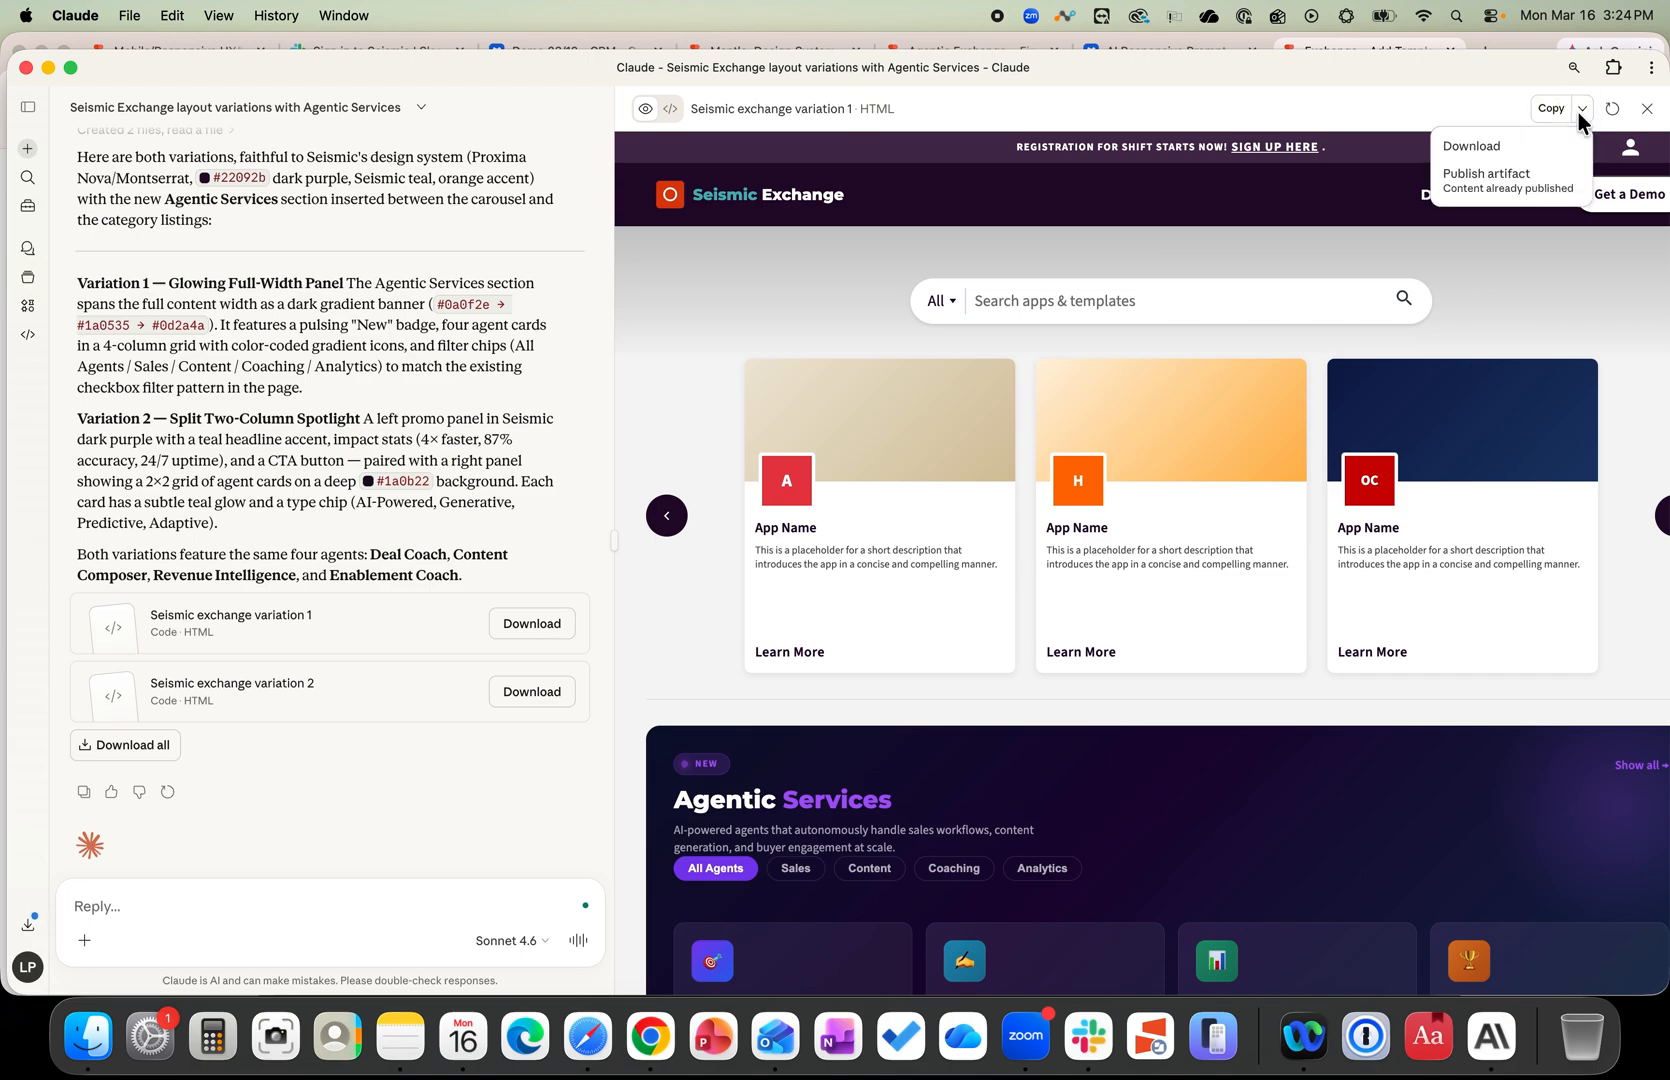
left_click(1468, 103)
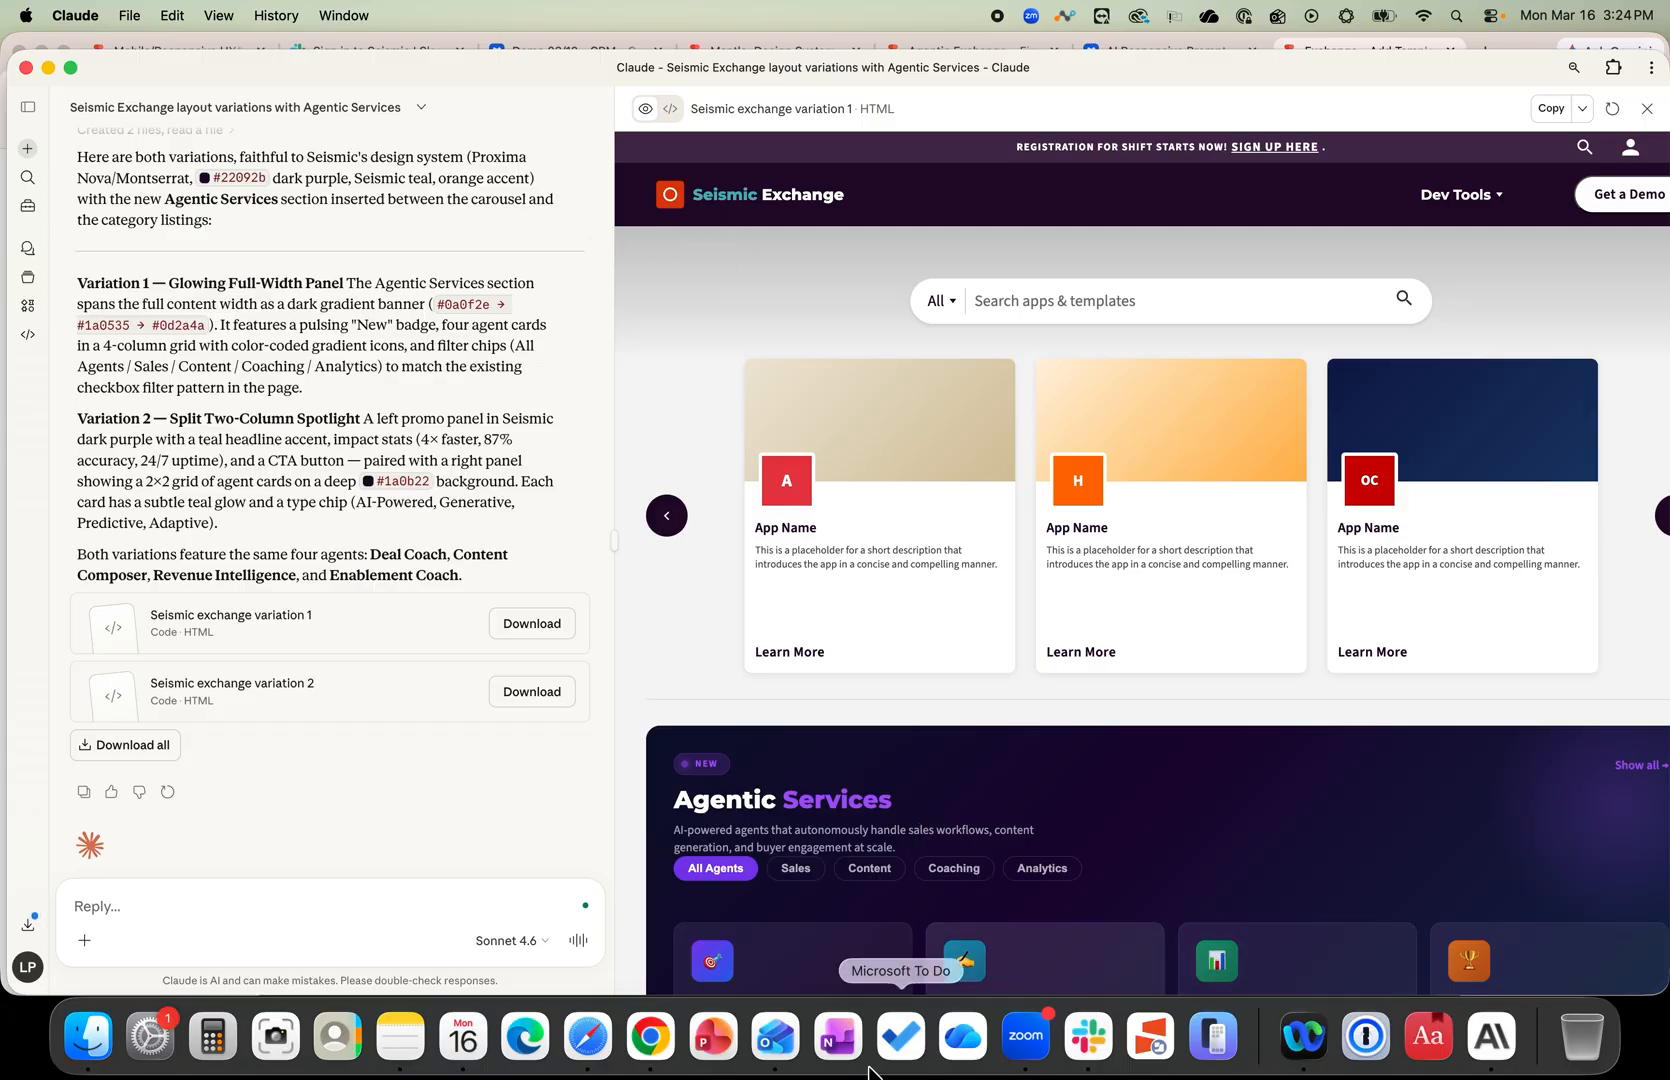
Switch to the Agentic Exchange file in Figma Make in Chrome and review its original prompt and generated home page.
left_click(650, 1040)
scroll(147, 343, "up", 15)
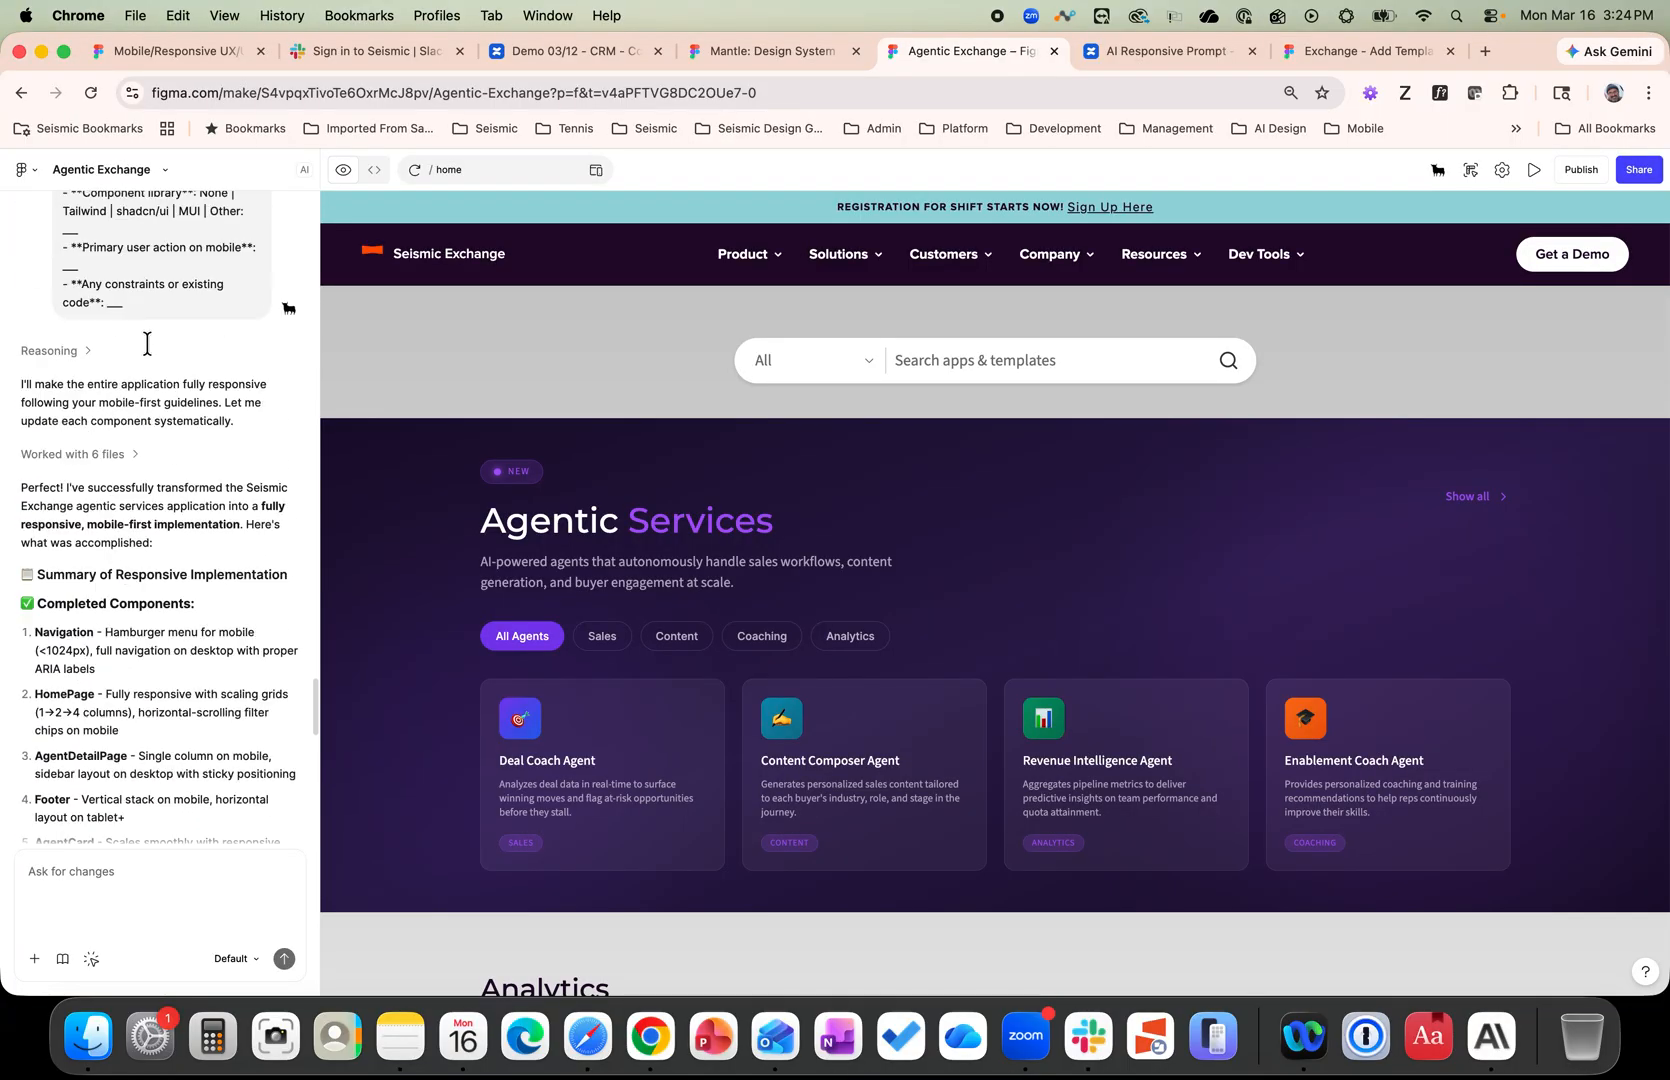
scroll(147, 343, "up", 10)
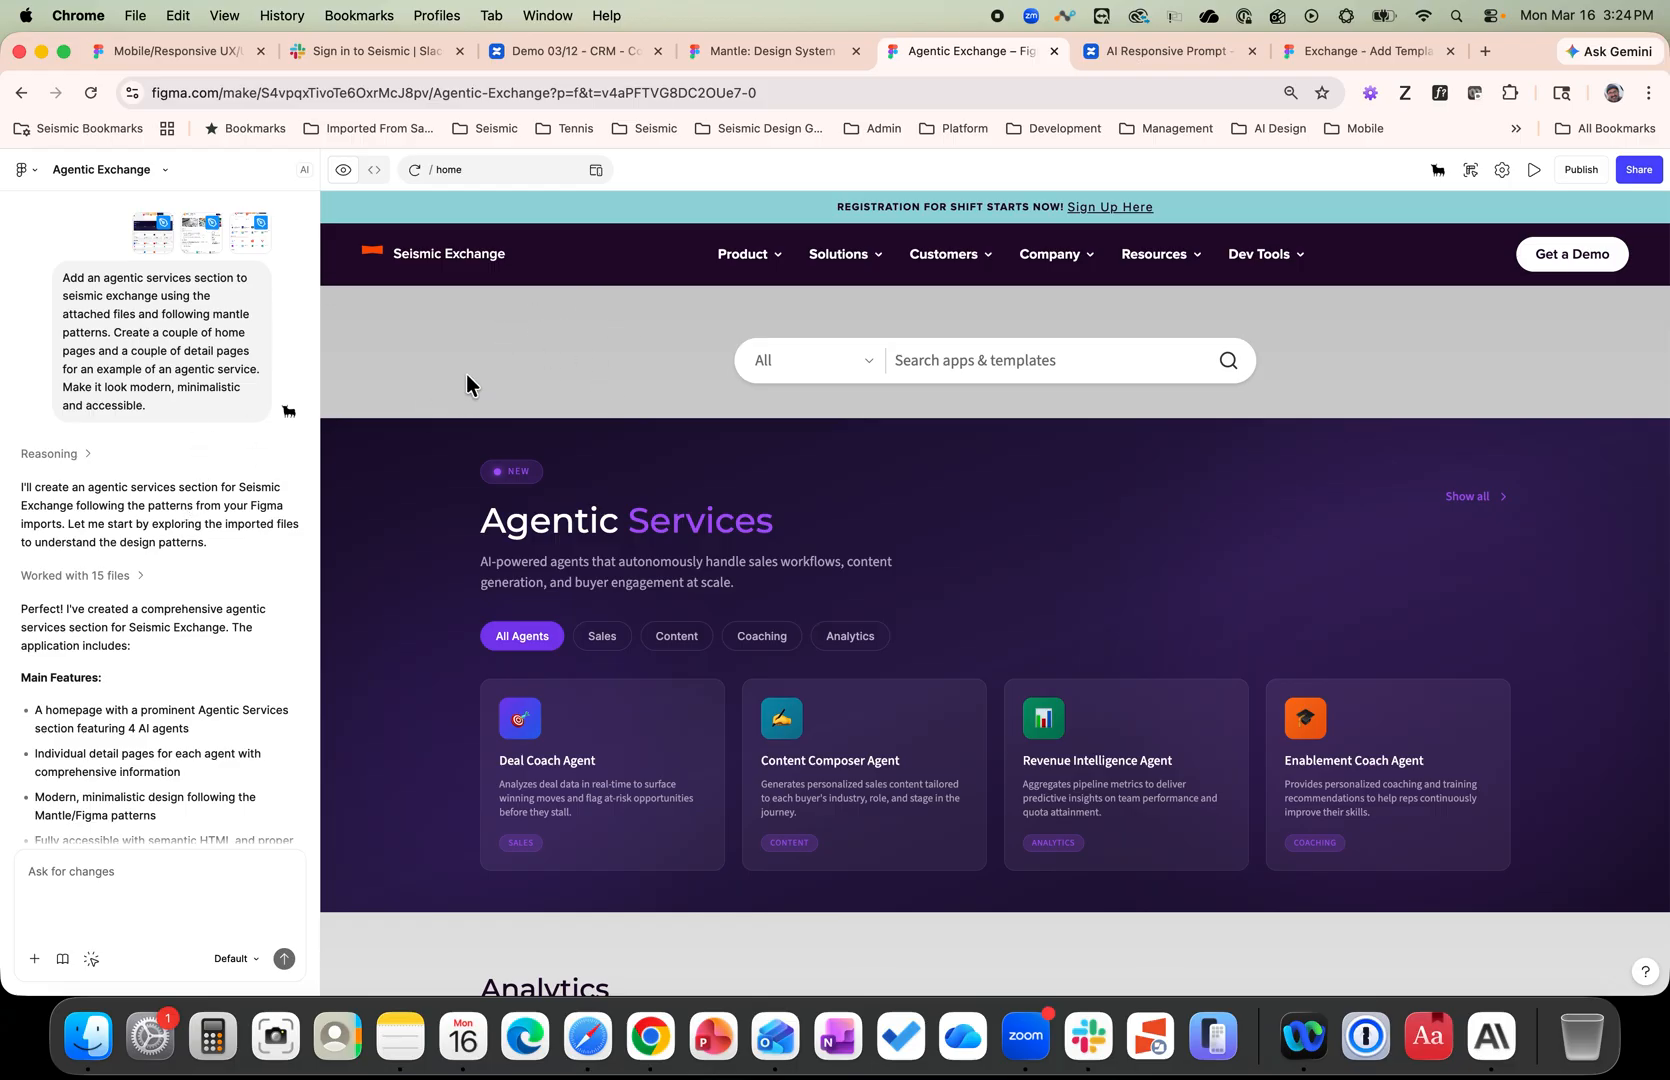
scroll(588, 452, "down", 5)
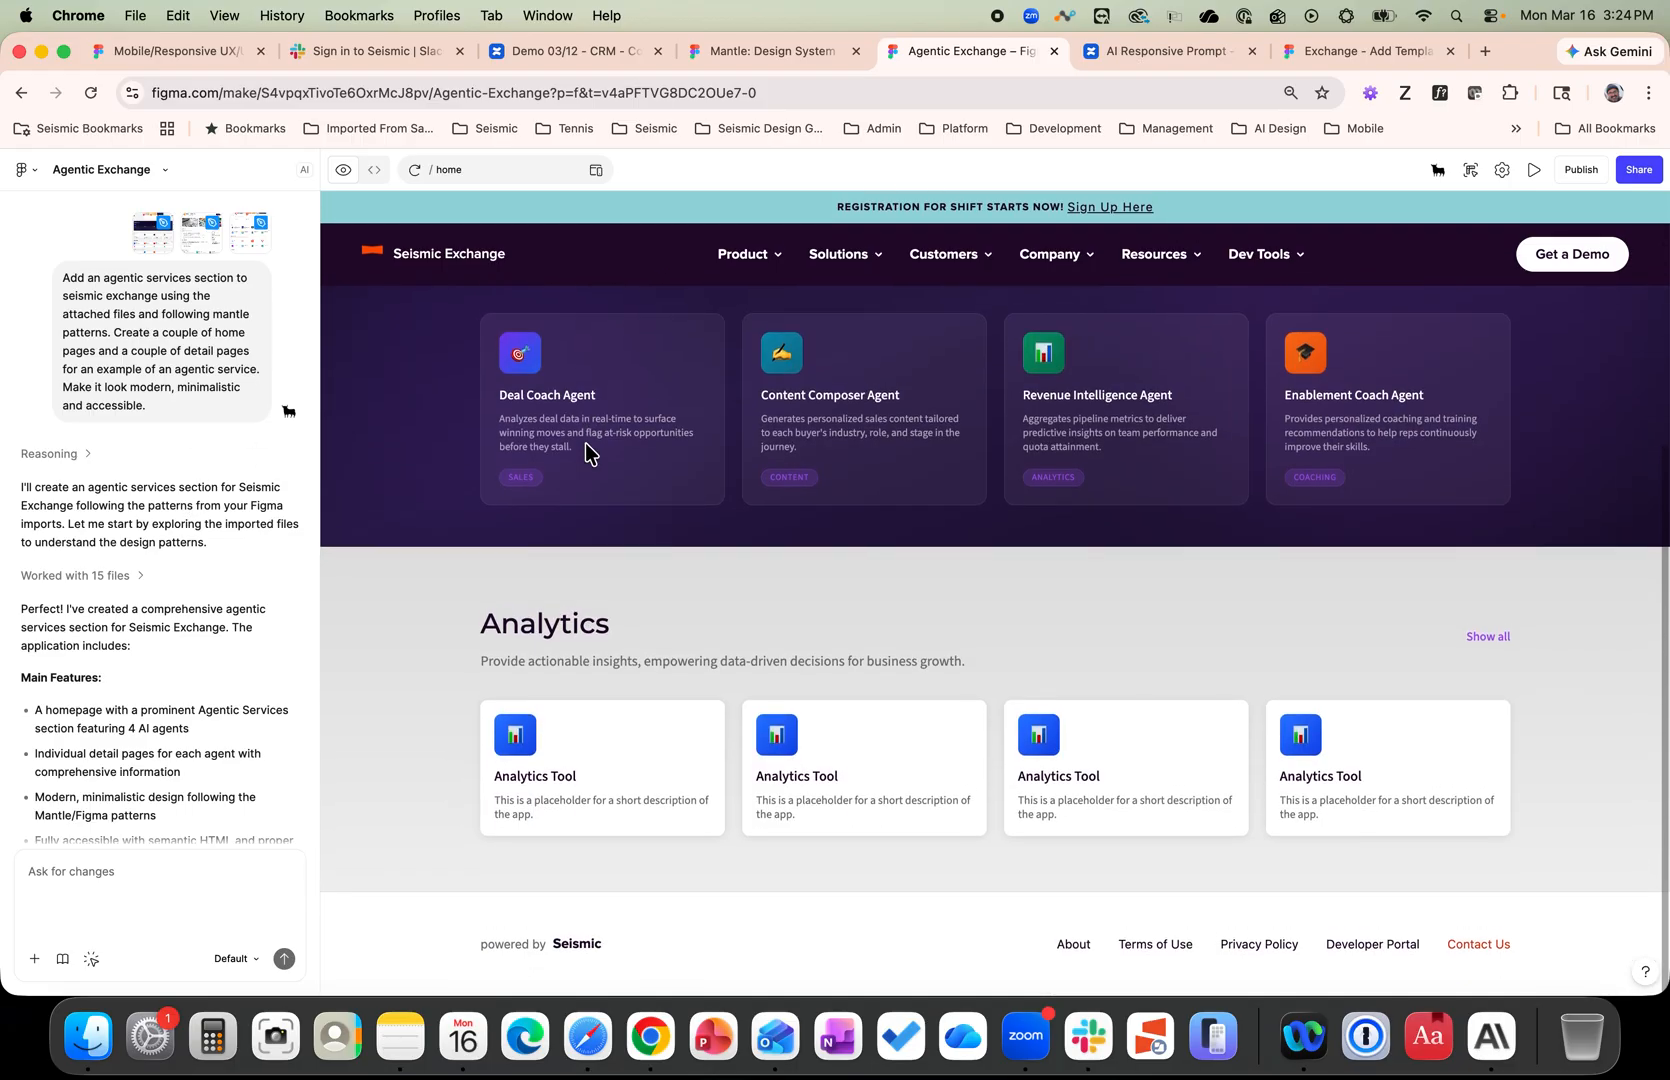
Review Figma Make's summary of main features and included pages, then return to the original Agentic Services prompt.
scroll(588, 452, "up", 5)
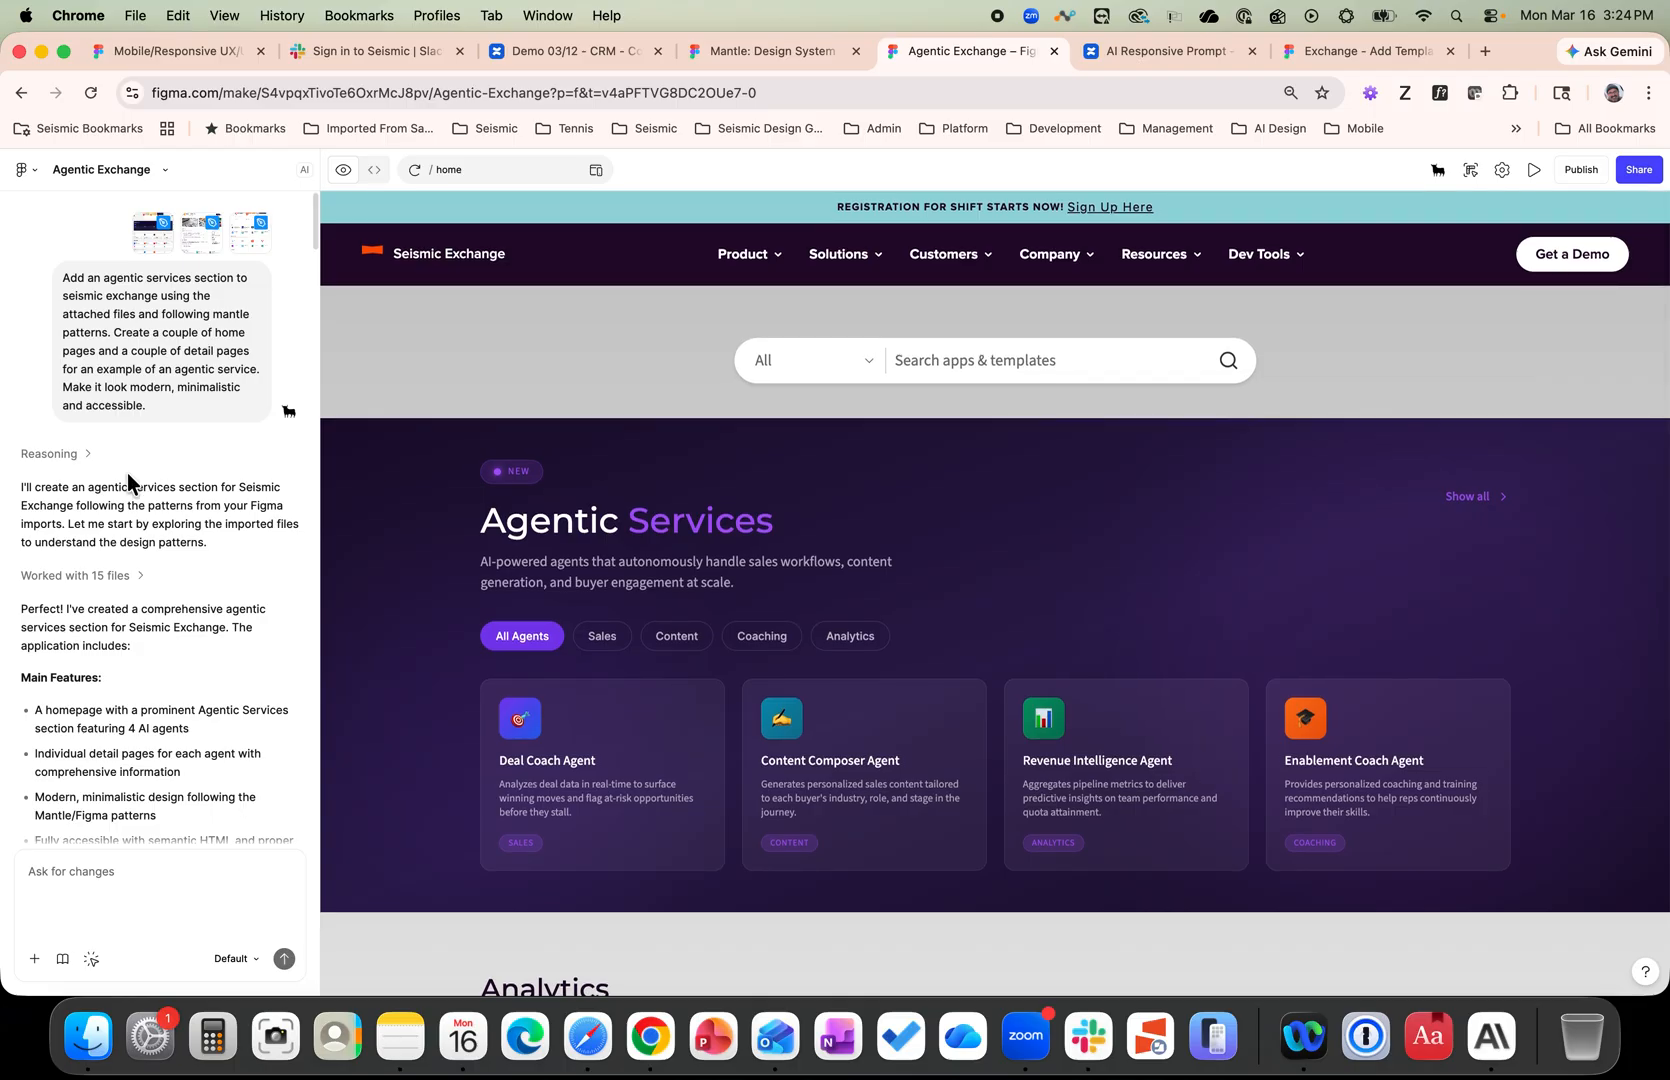
scroll(127, 474, "down", 3)
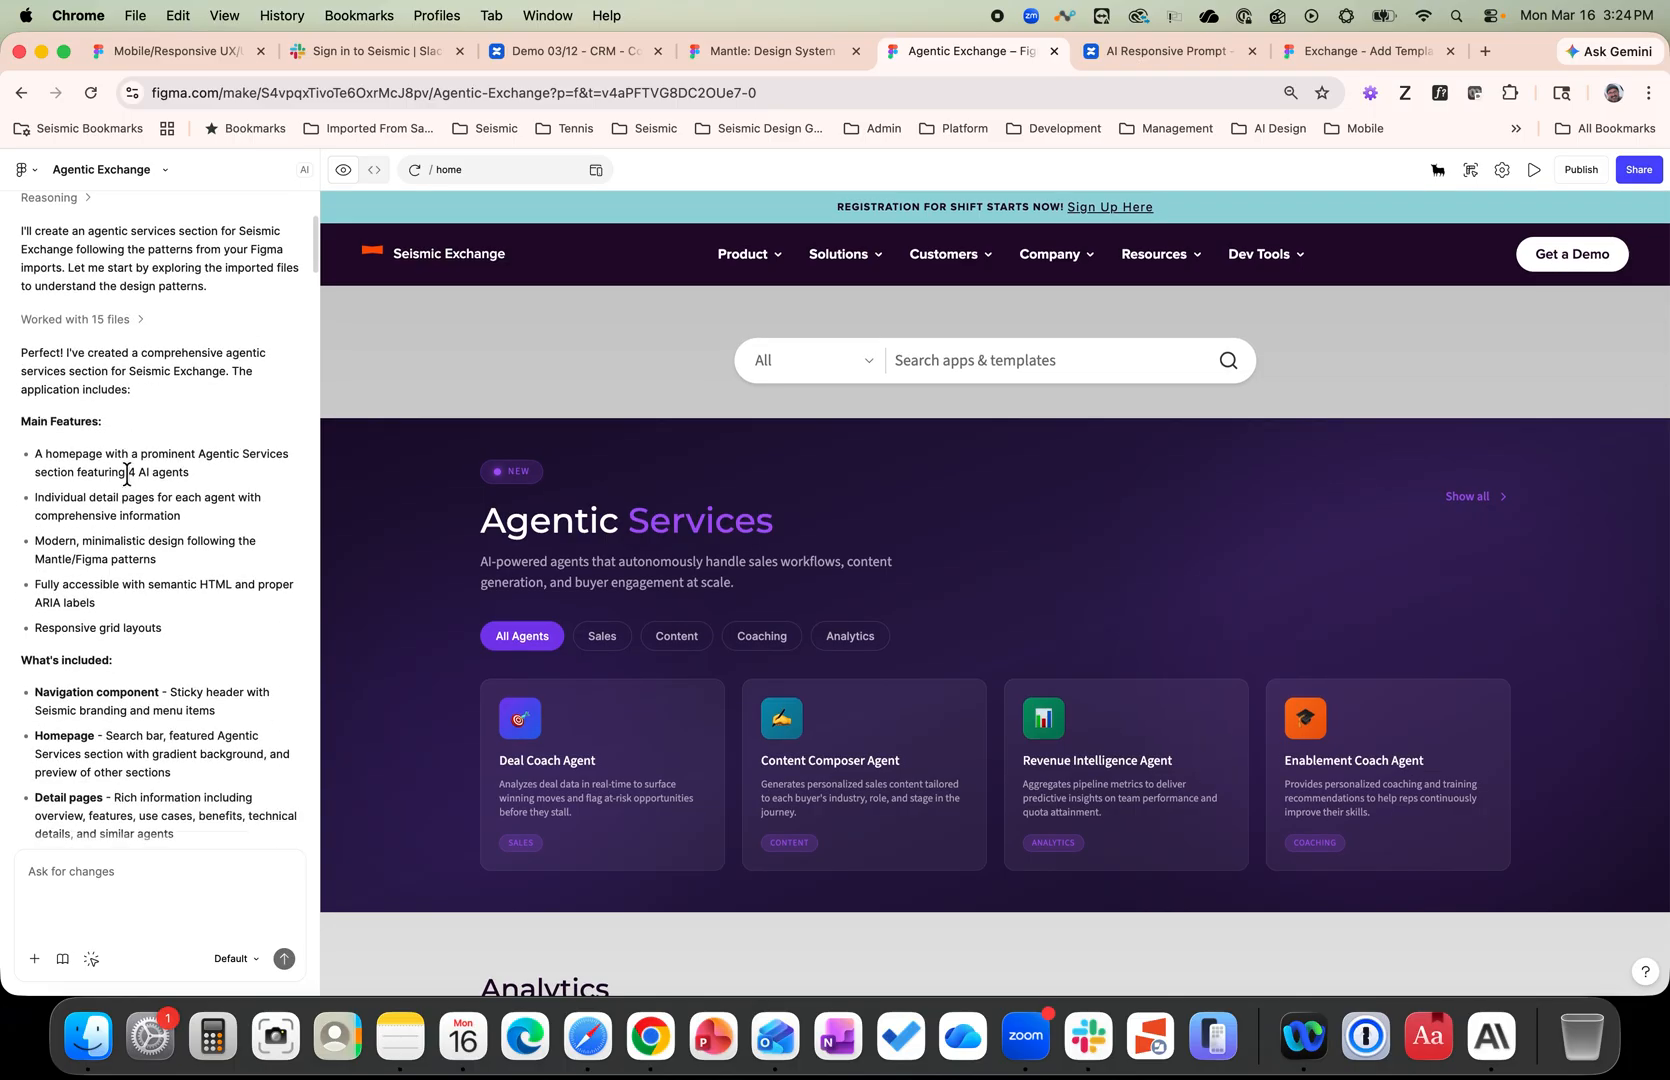
scroll(127, 474, "down", 1)
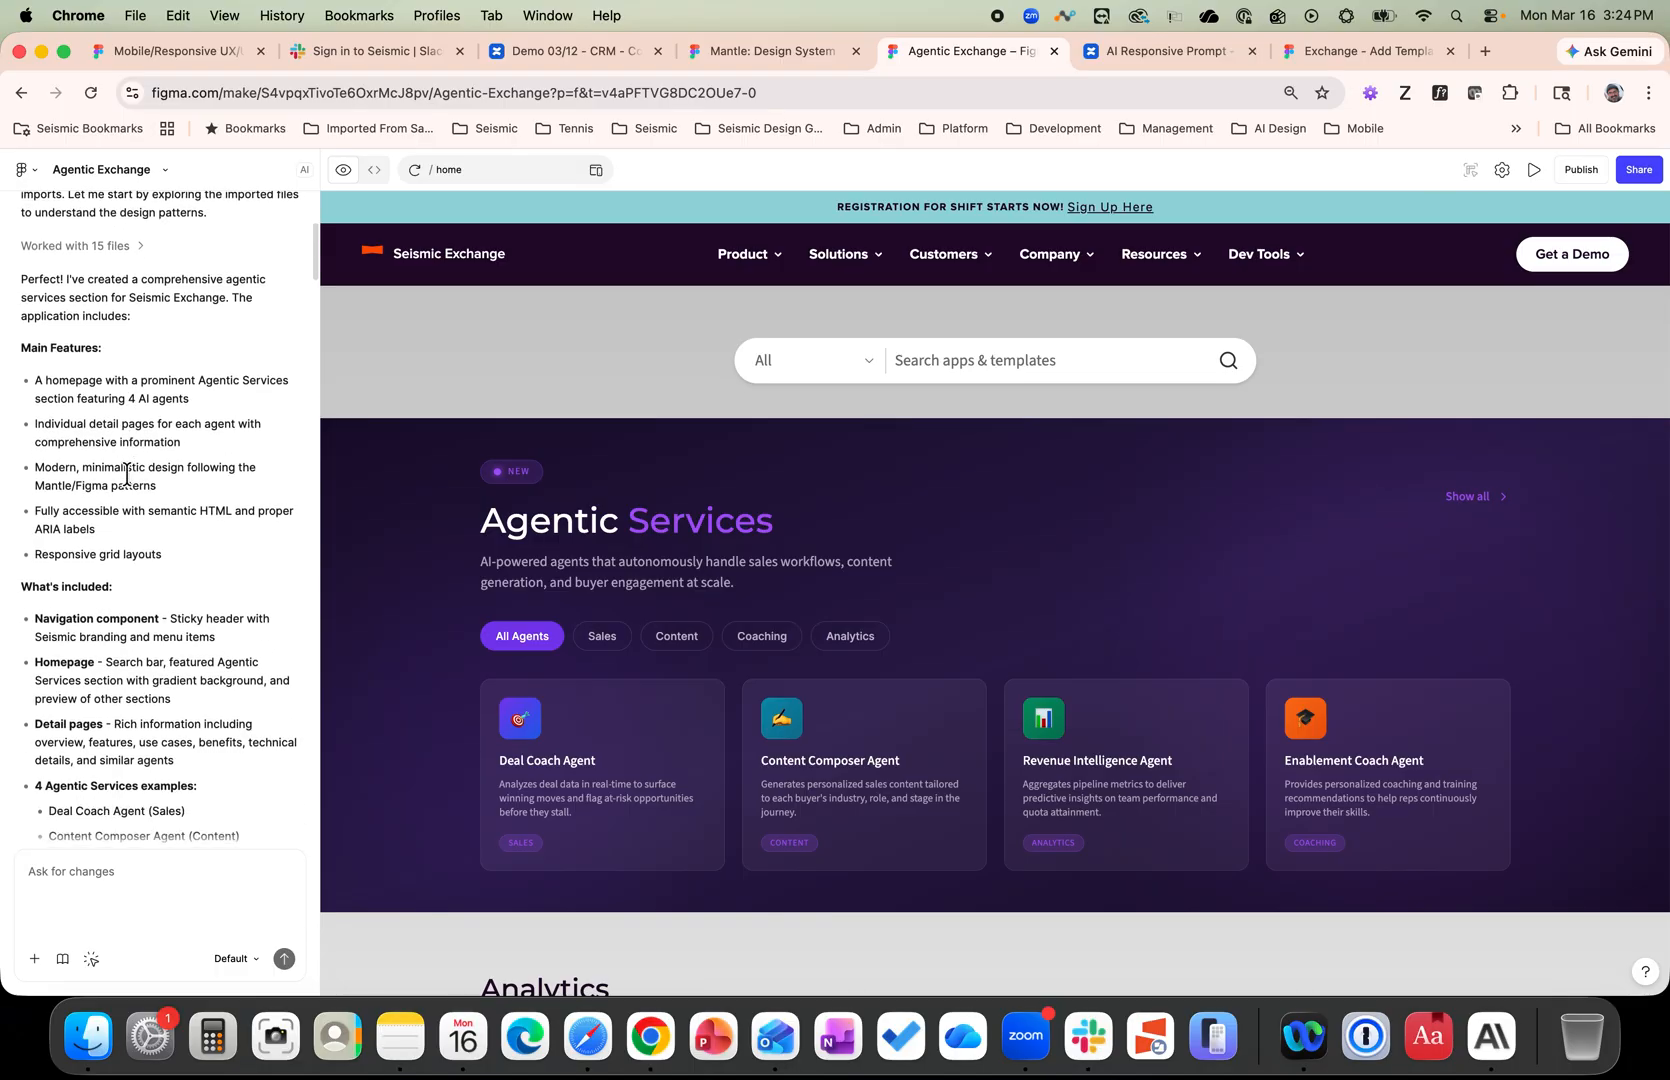
scroll(127, 474, "up", 4)
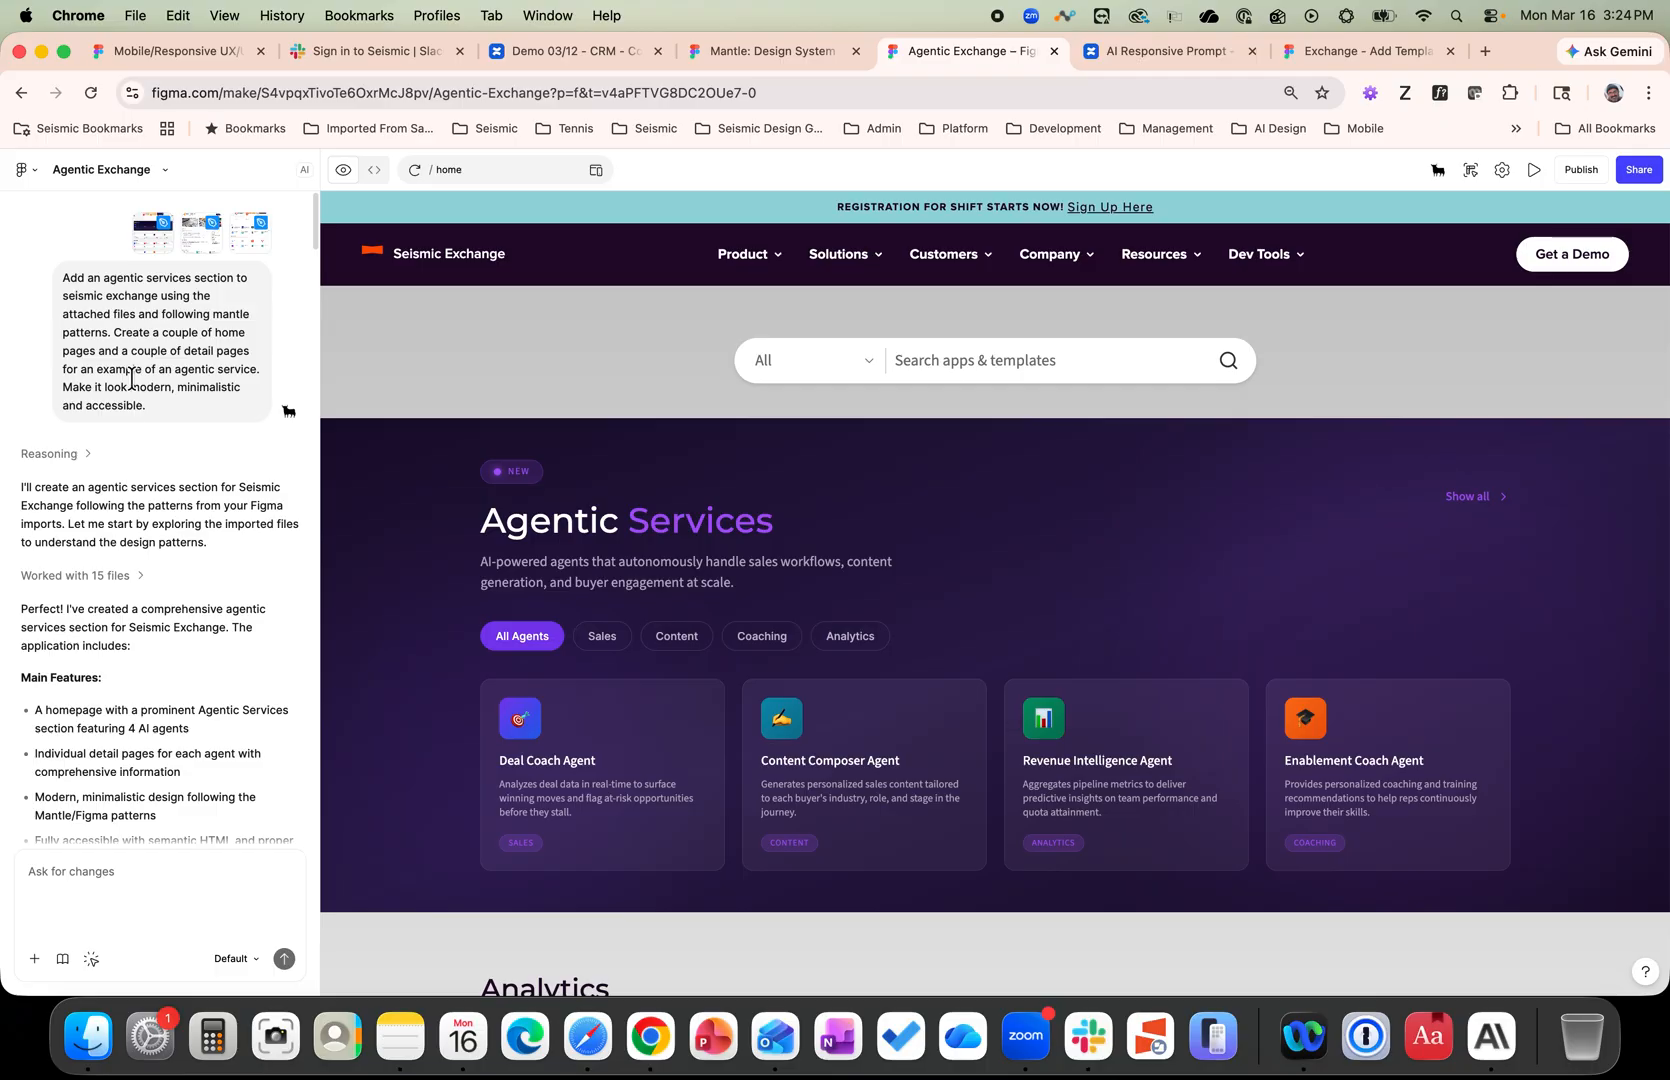
Switch to the Mantle: Design System file and examine the Responsive Design and AI Responsive Prompt frames in its Responsive Guidelines.
left_click(194, 48)
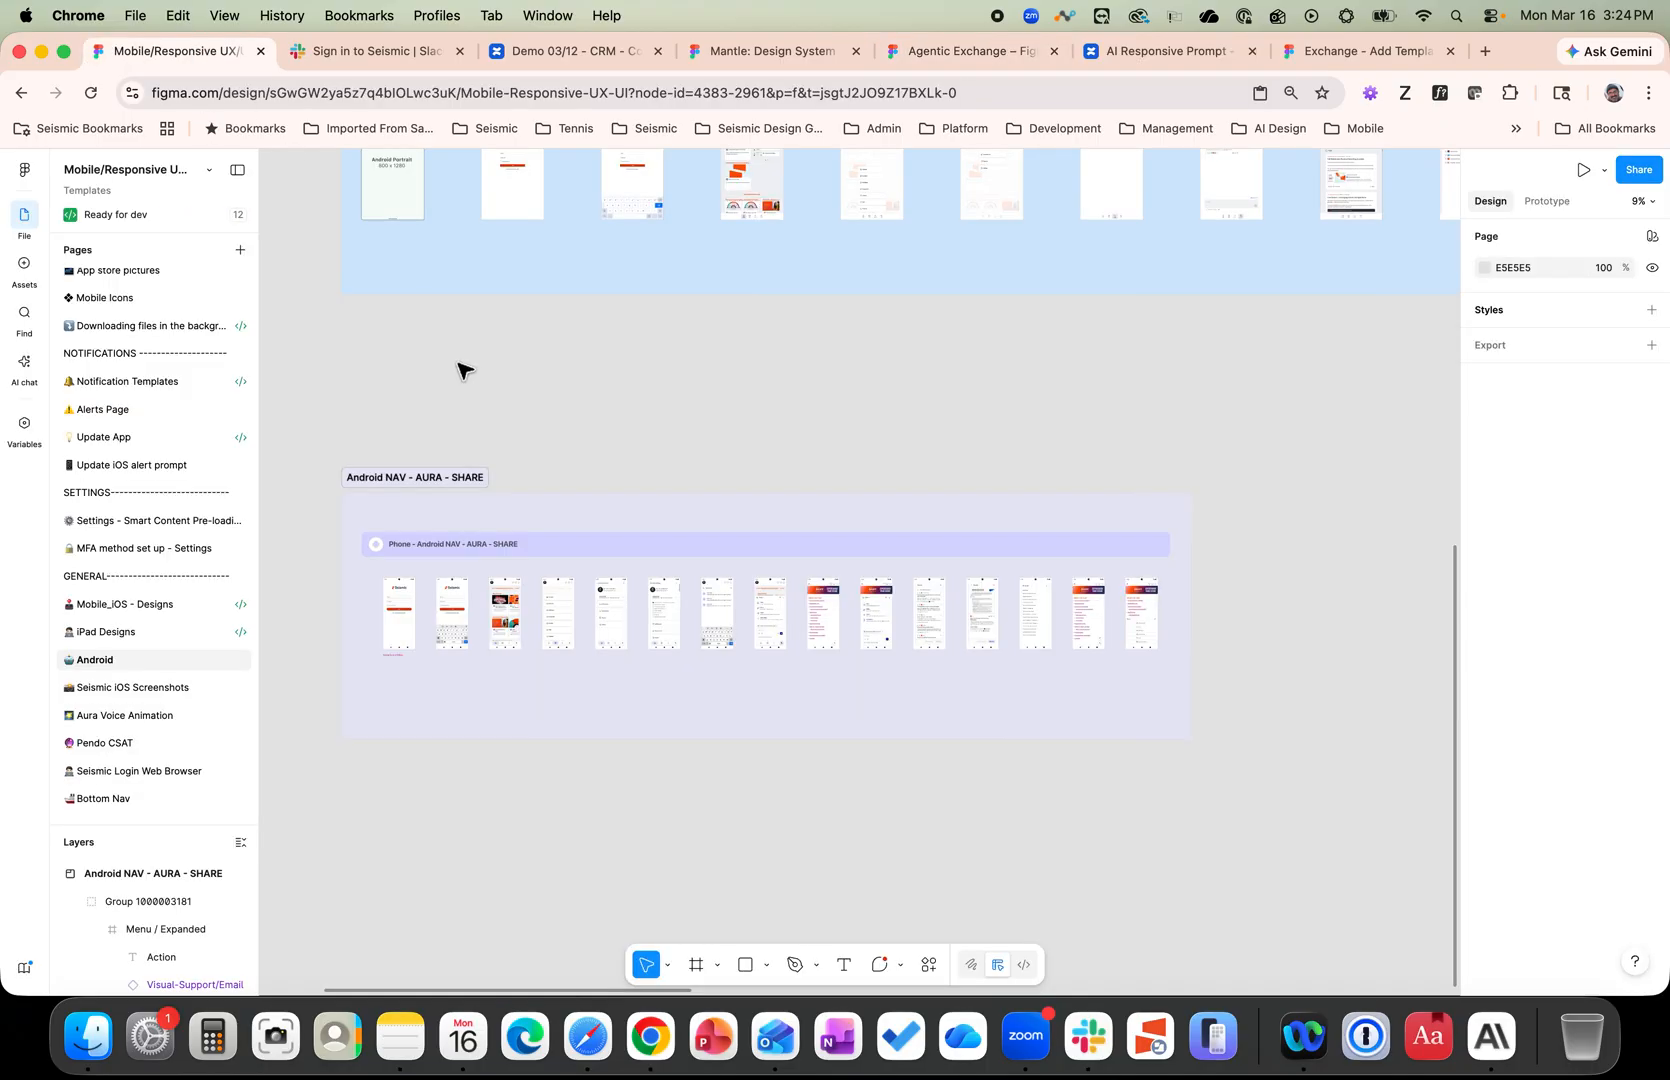
left_click(765, 51)
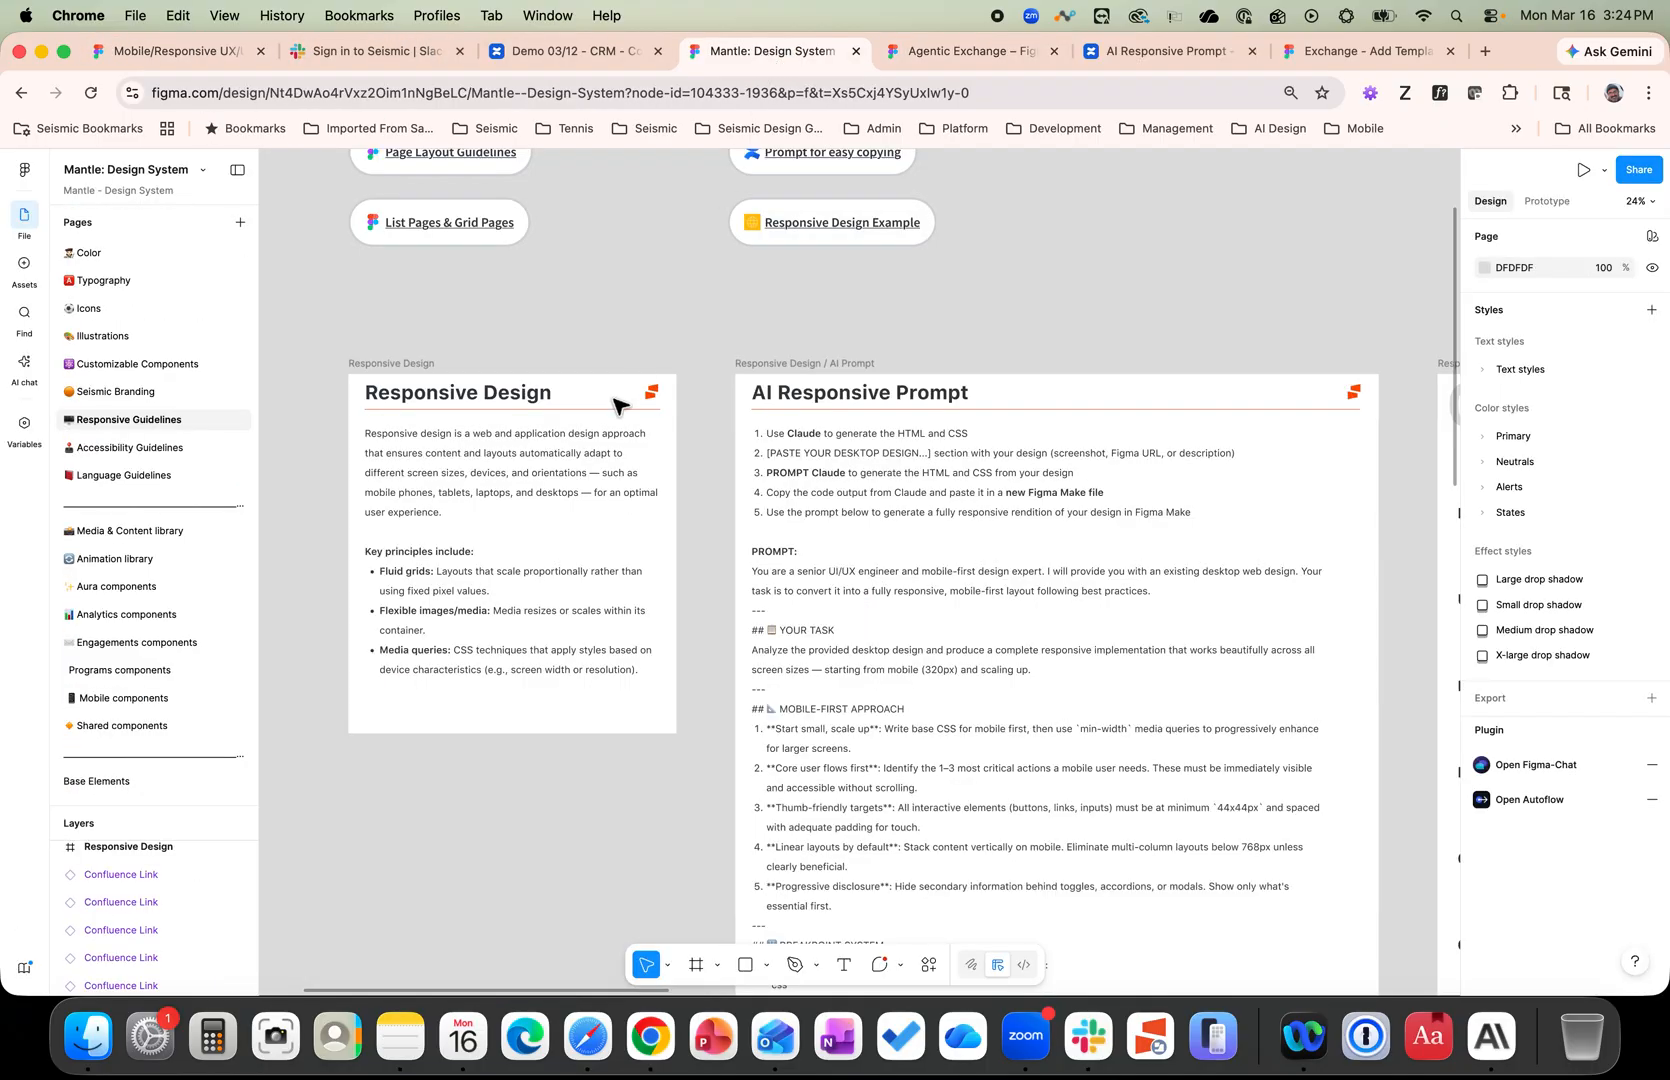
scroll(617, 405, "down", 5)
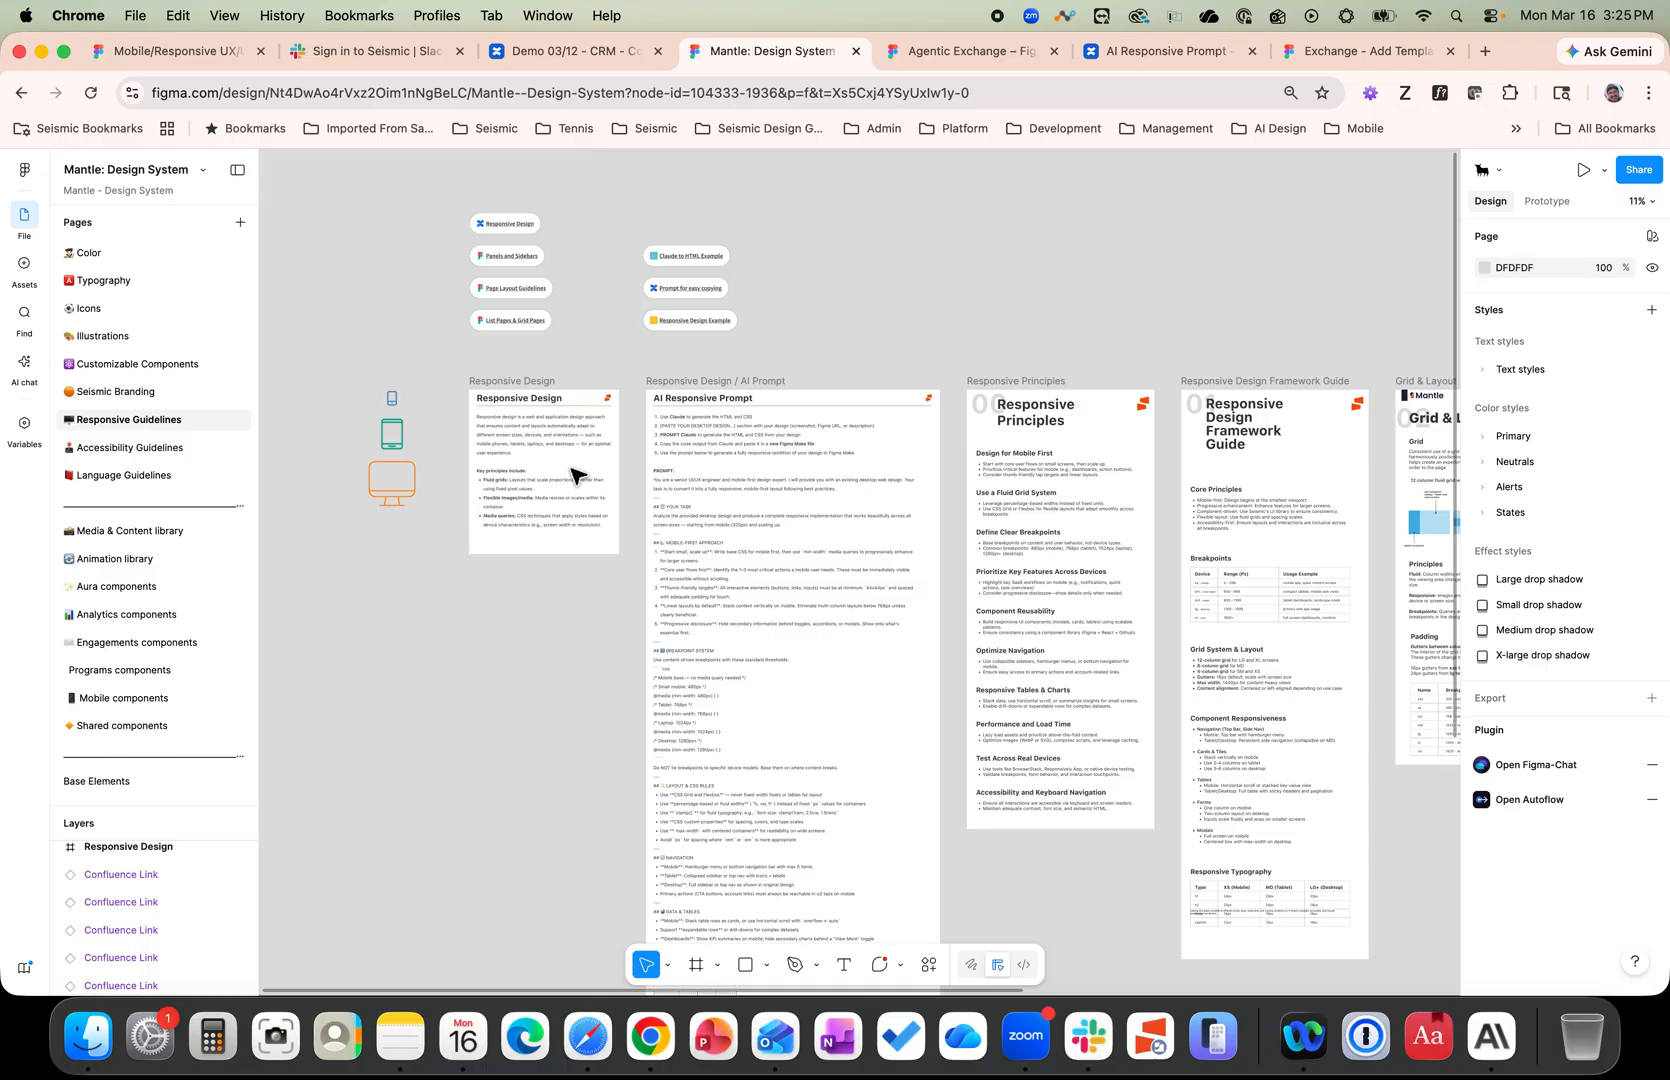
scroll(578, 477, "up", 5)
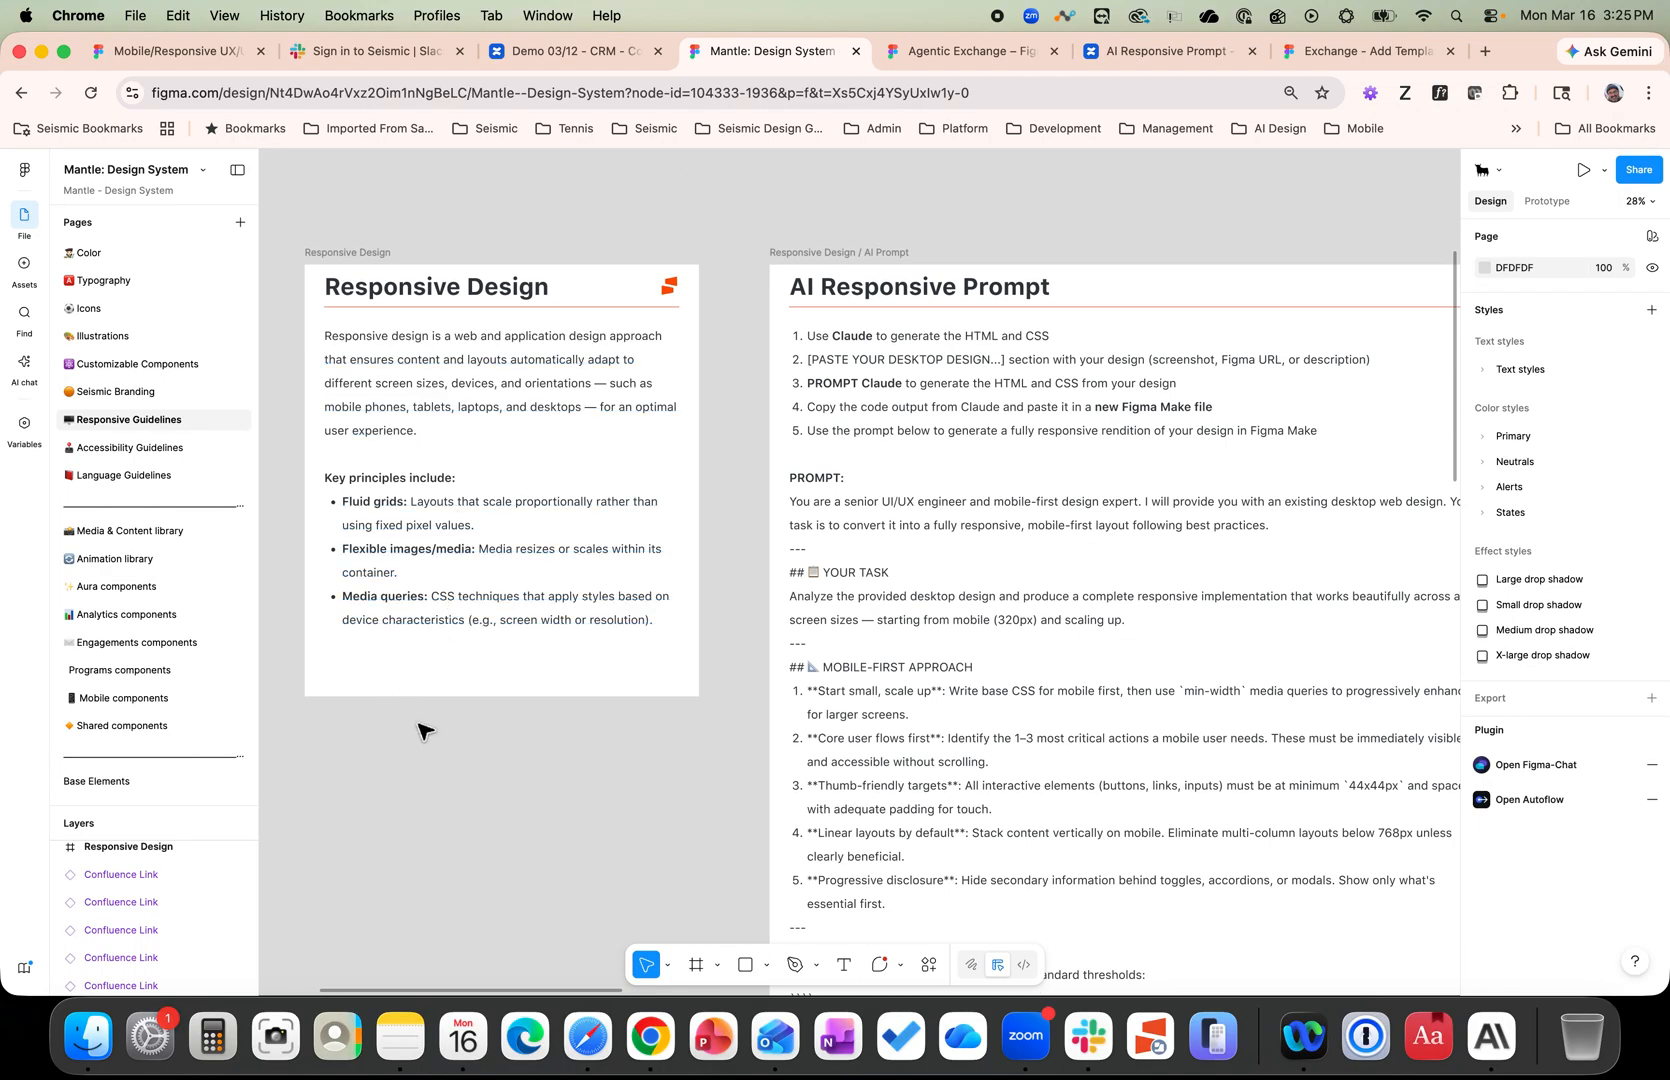
scroll(425, 731, "down", 3)
scroll(425, 731, "up", 4)
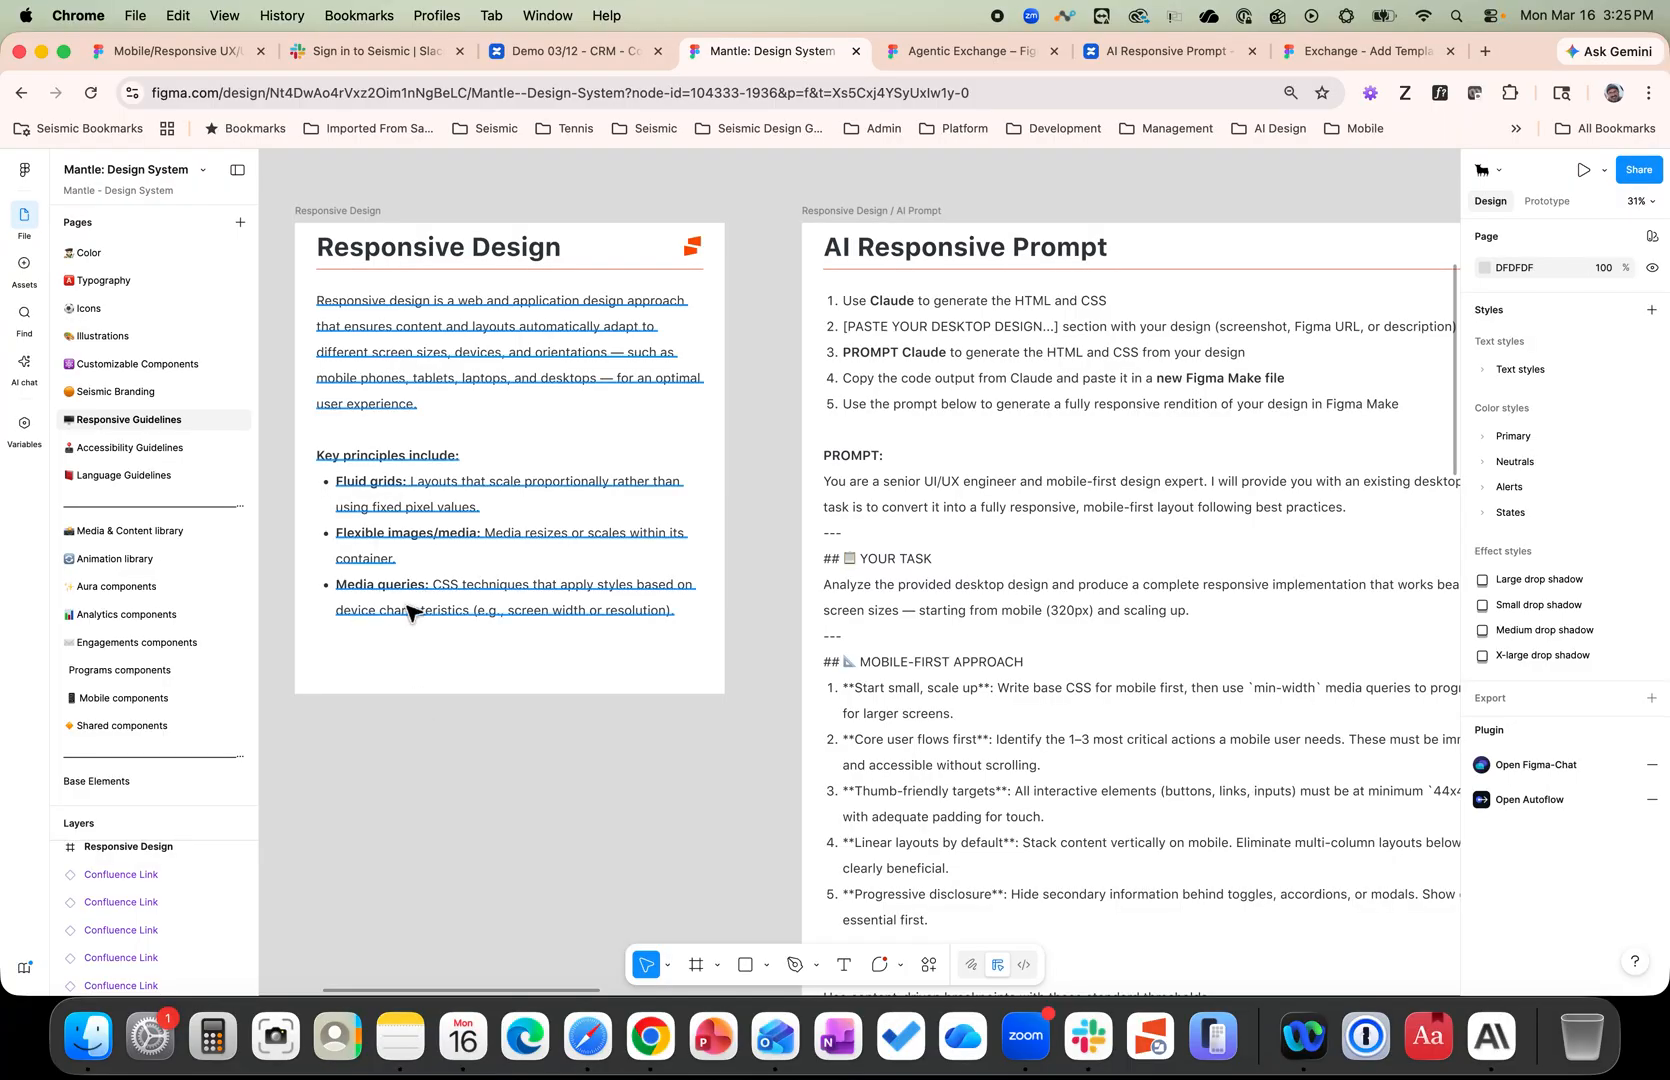
Read the Responsive Principles frame from Design for Mobile First to Accessibility and Keyboard Navigation, alongside the Responsive Design Framework Guide.
scroll(400, 685, "down", 3)
scroll(400, 685, "right", 3)
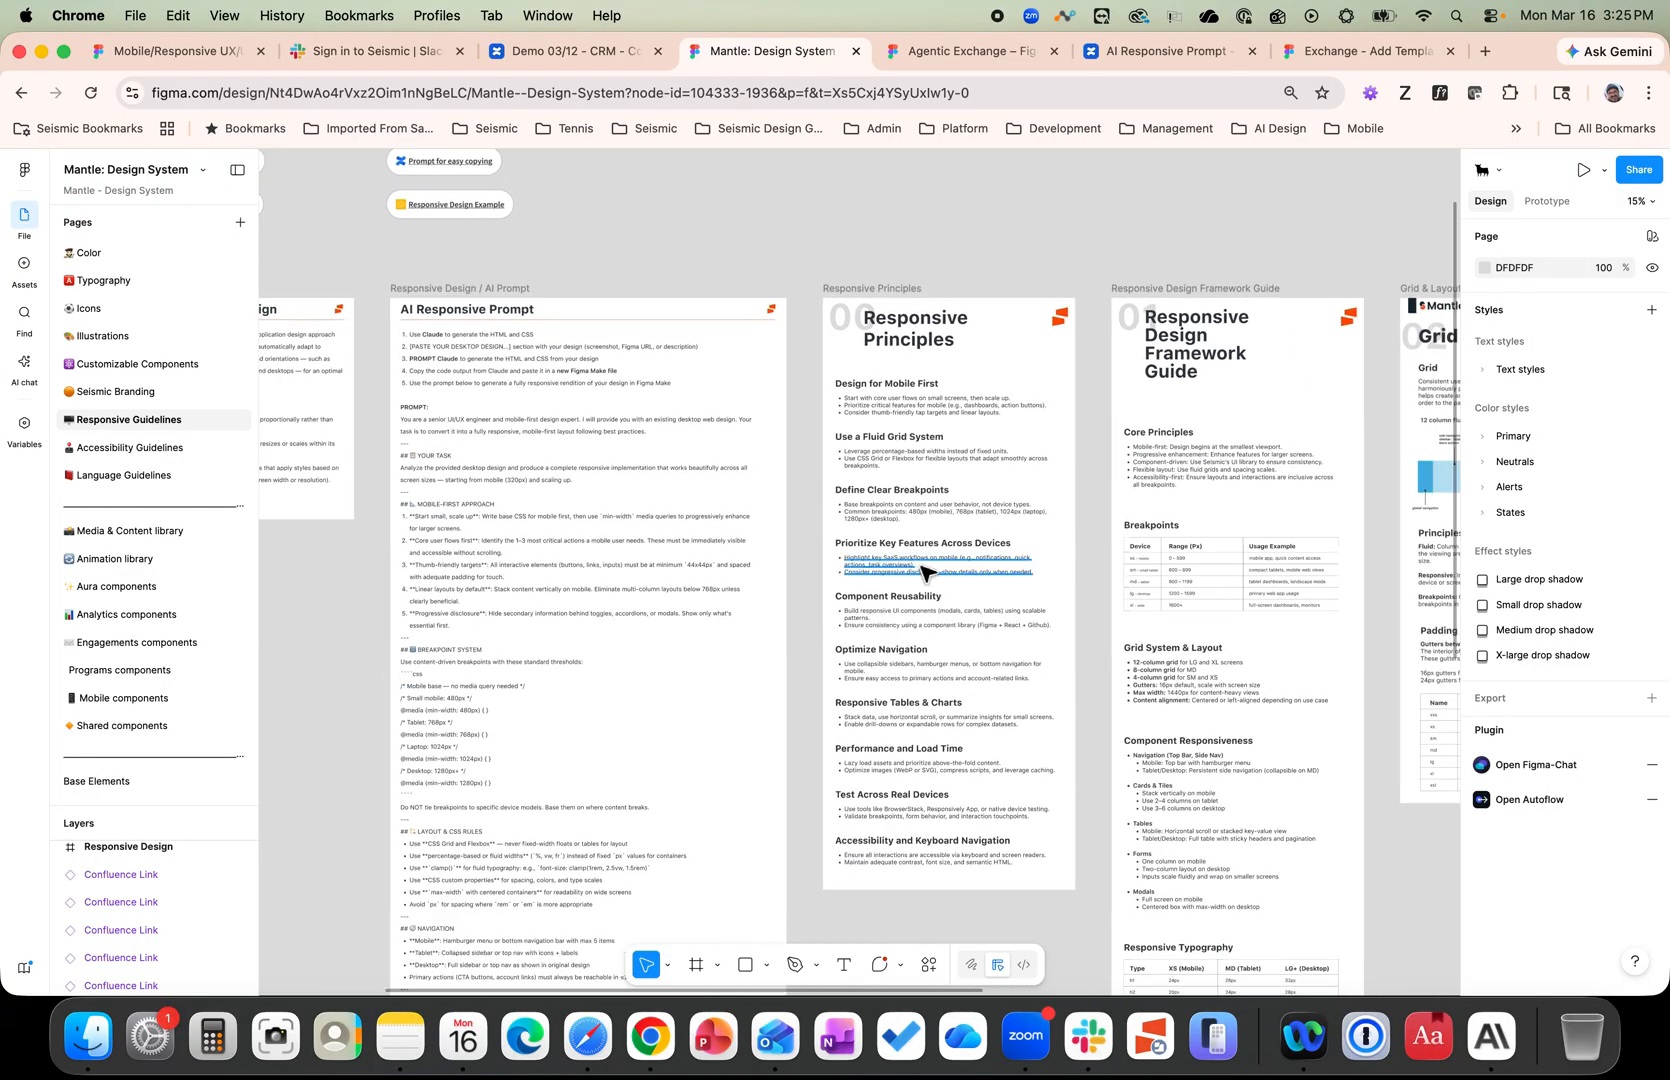
scroll(925, 570, "up", 3)
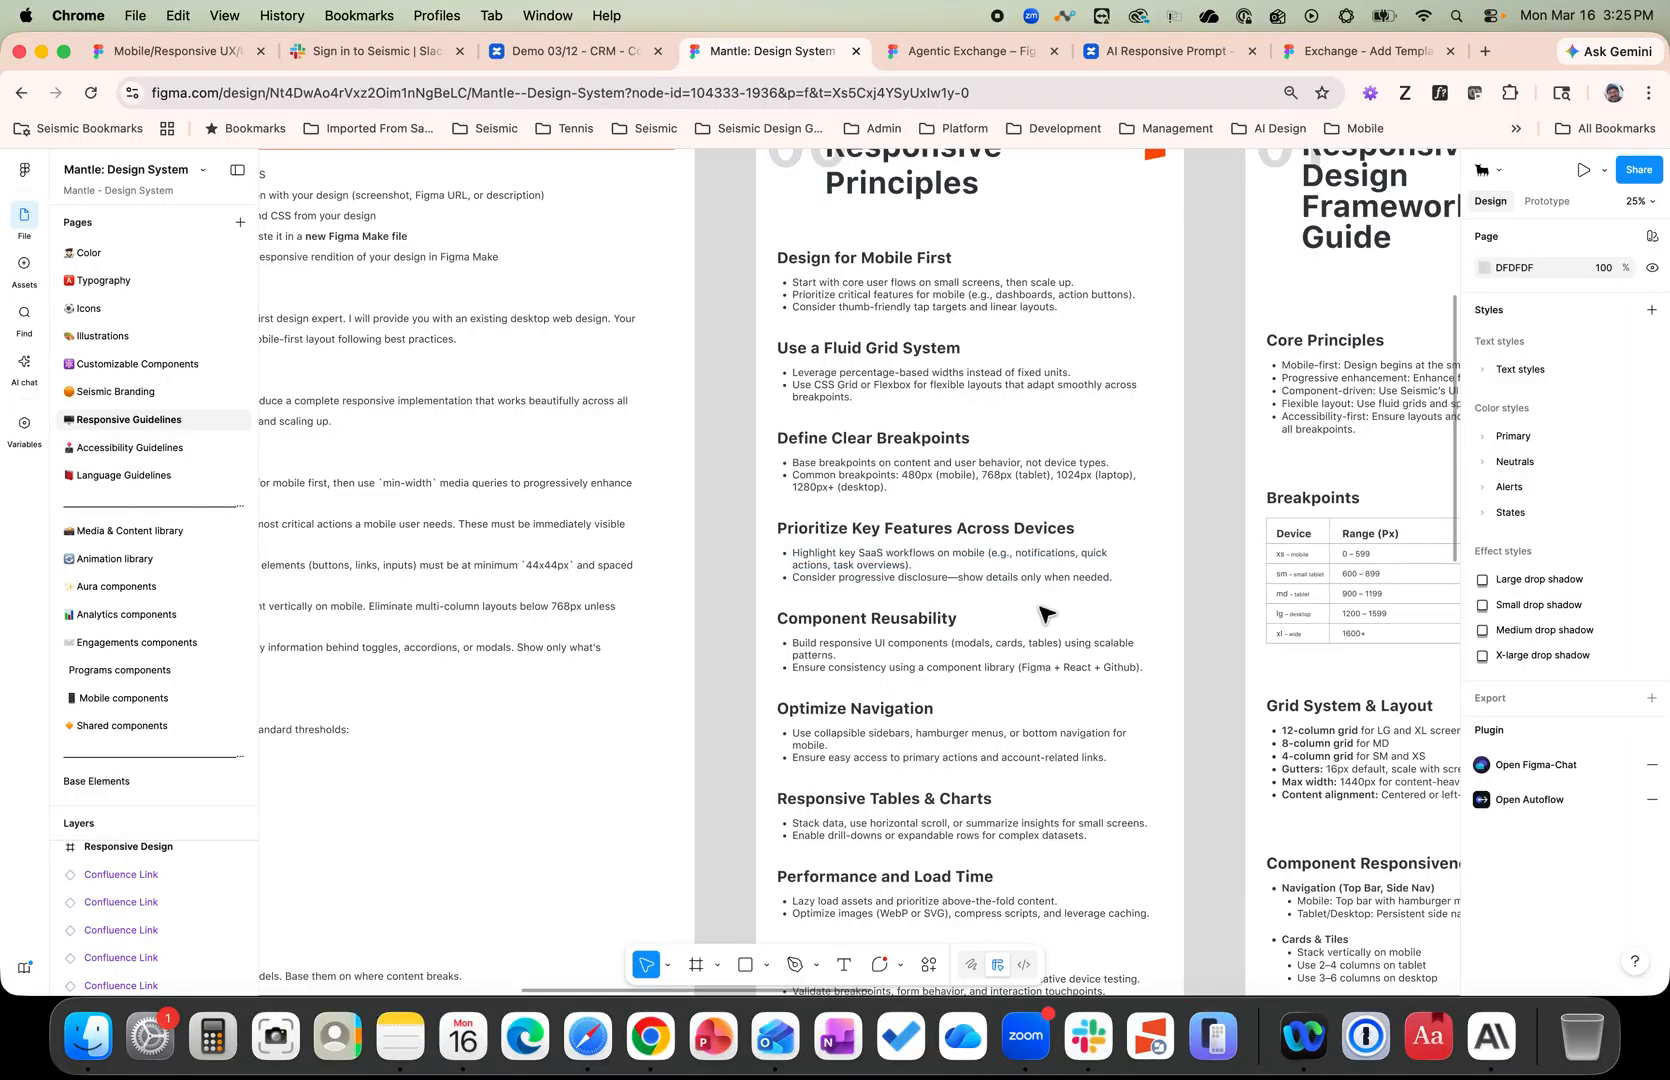
scroll(1040, 612, "right", 3)
scroll(1040, 612, "down", 2)
scroll(1040, 612, "down", 1)
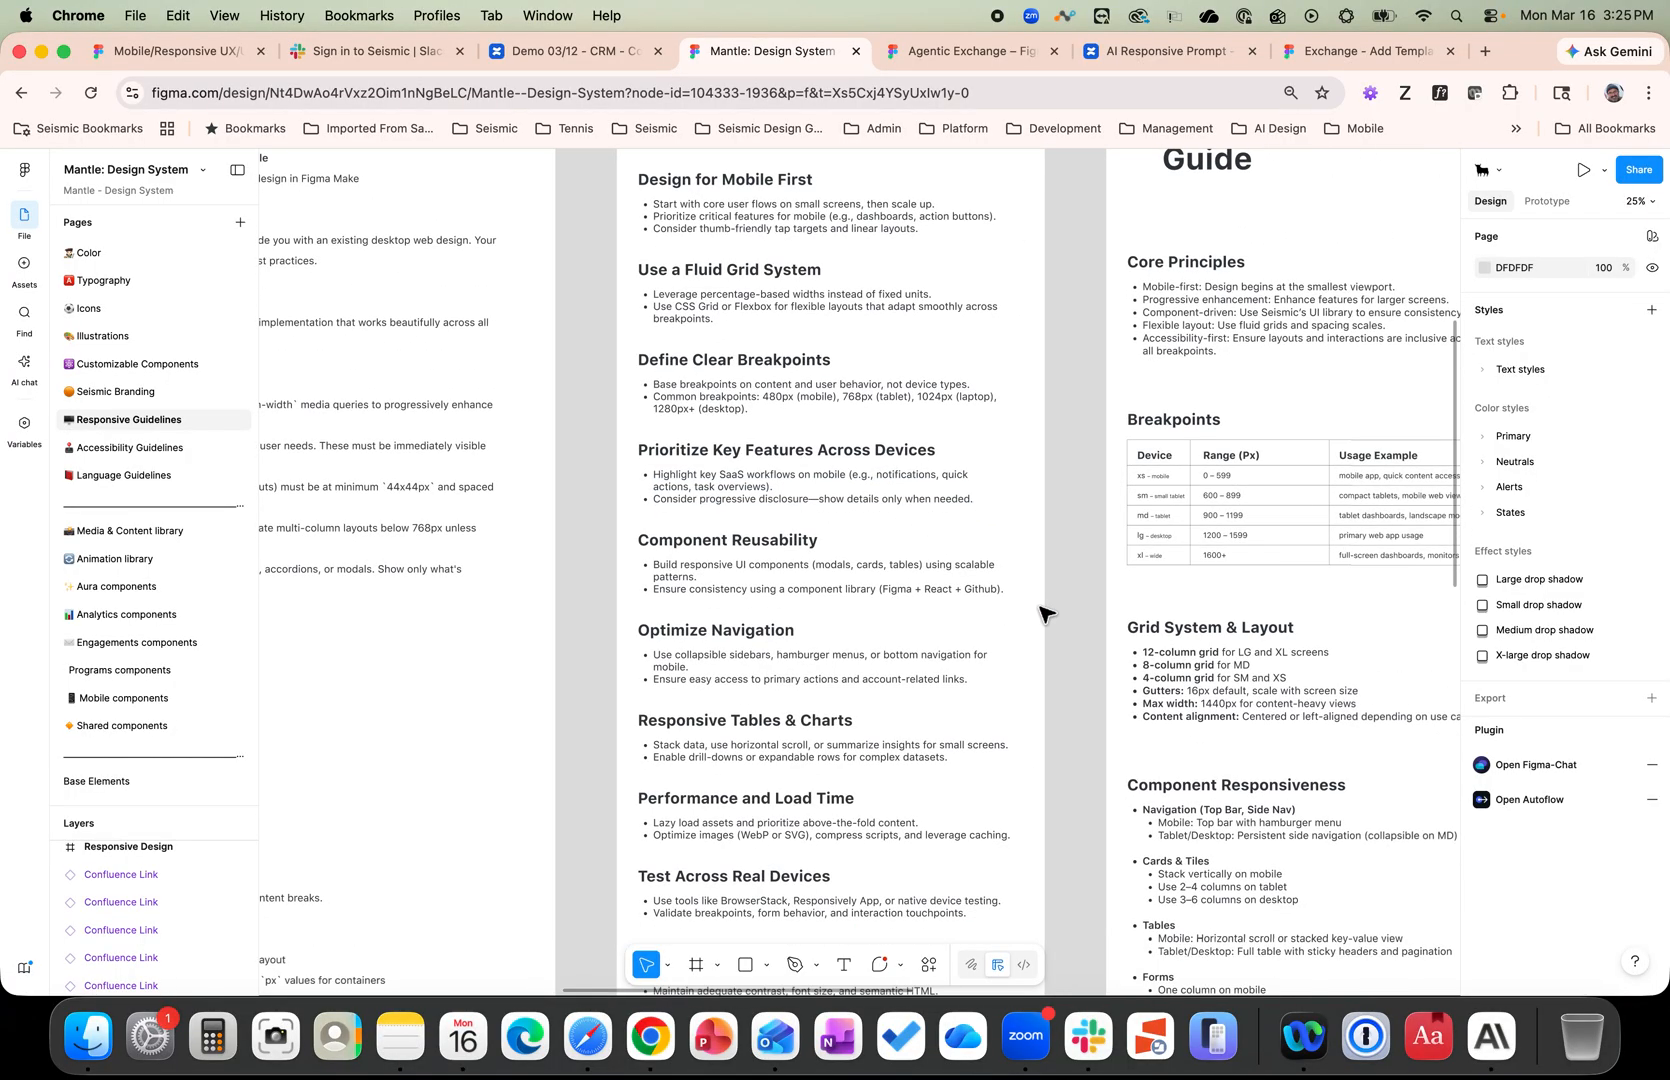
scroll(1040, 612, "up", 3)
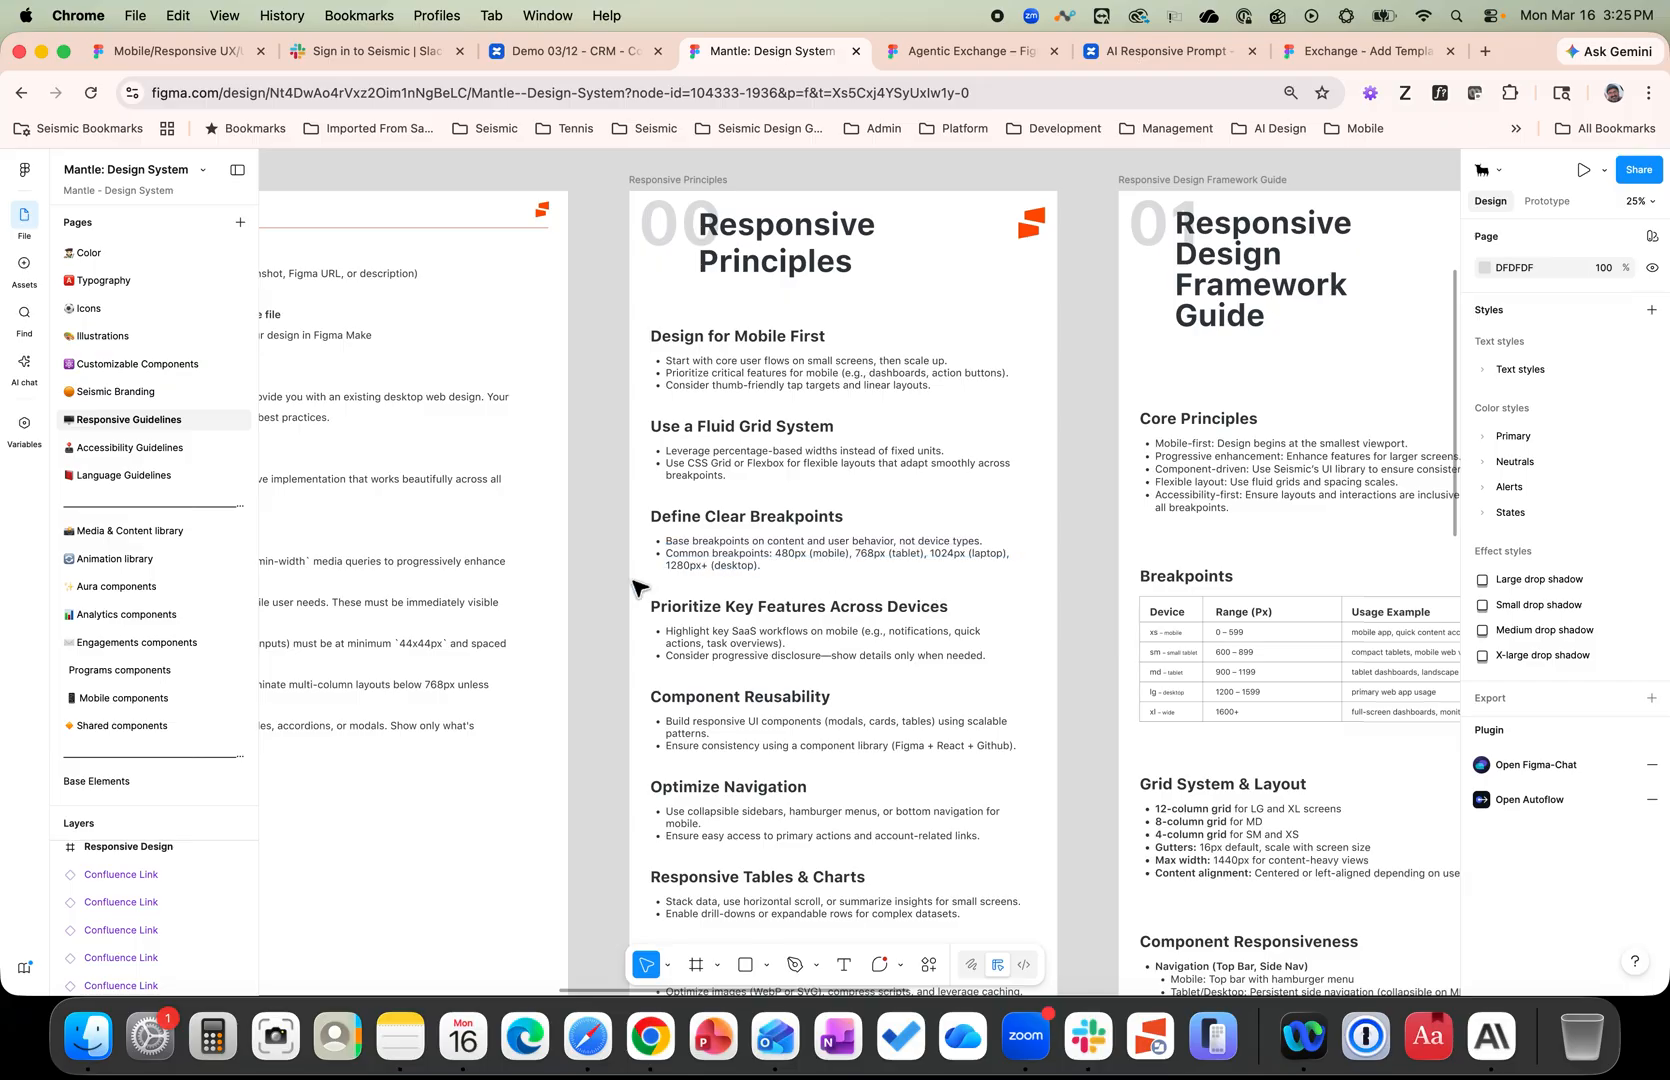
scroll(636, 588, "down", 1)
scroll(636, 588, "down", 5)
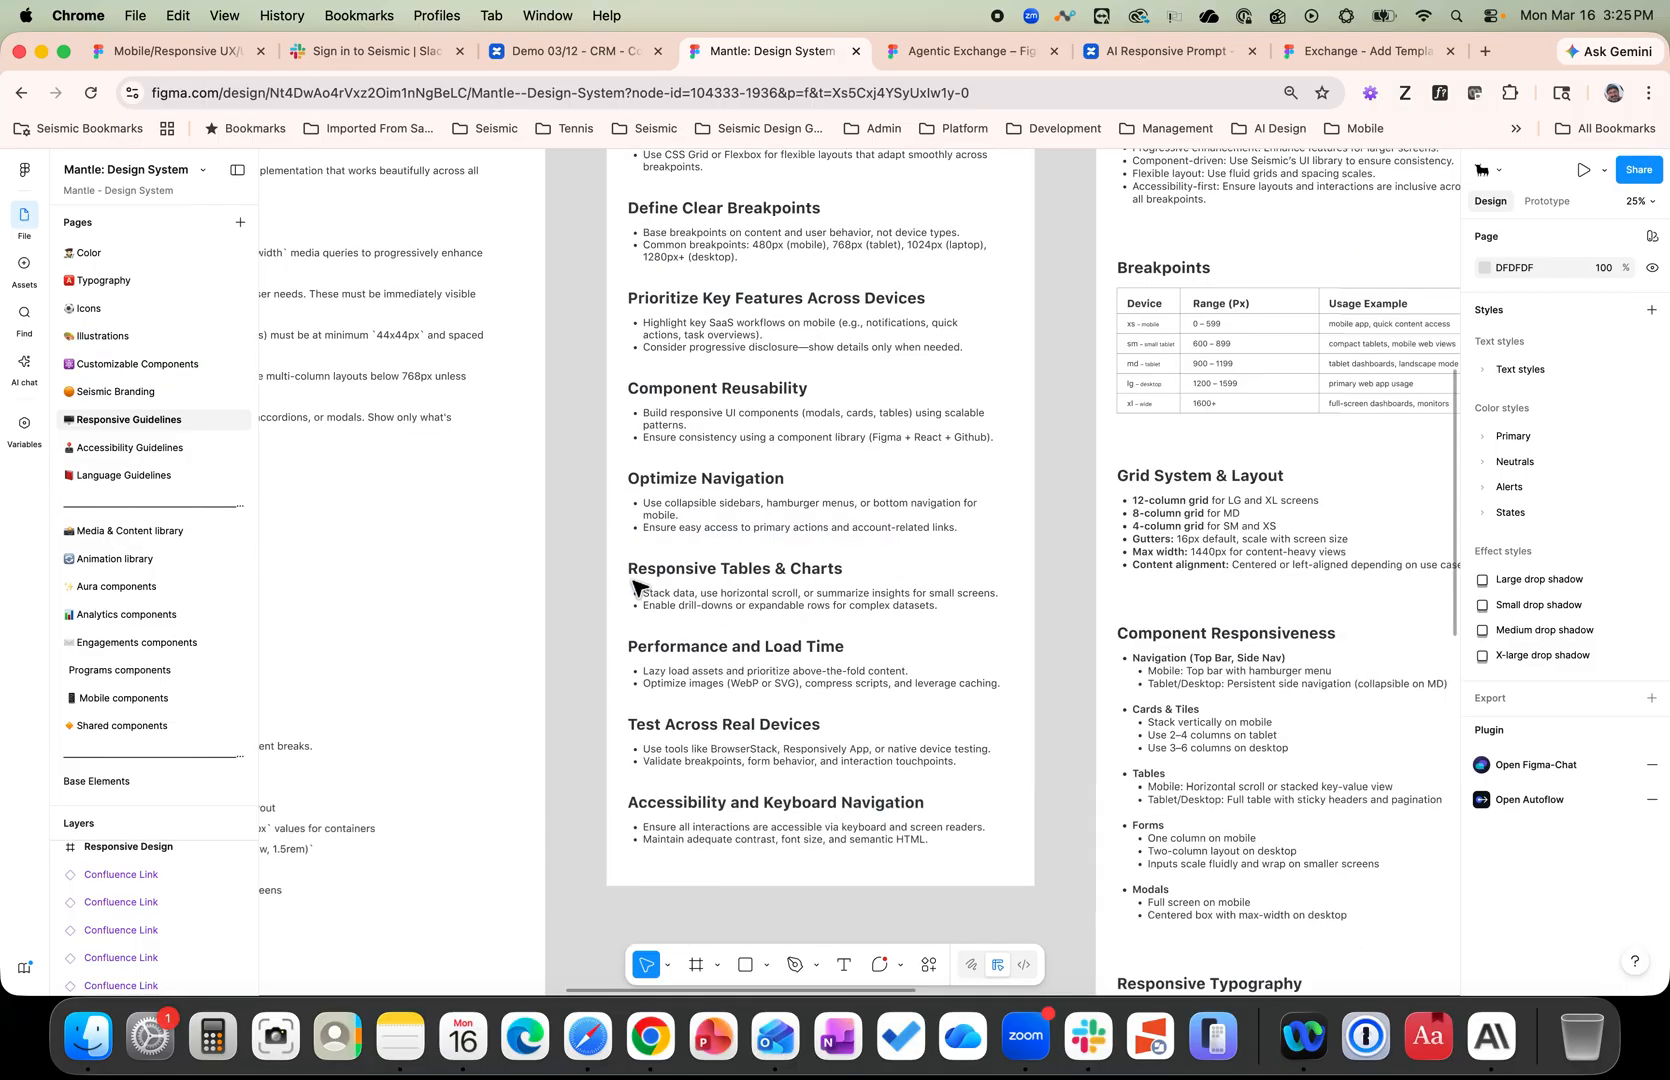
scroll(636, 588, "up", 8)
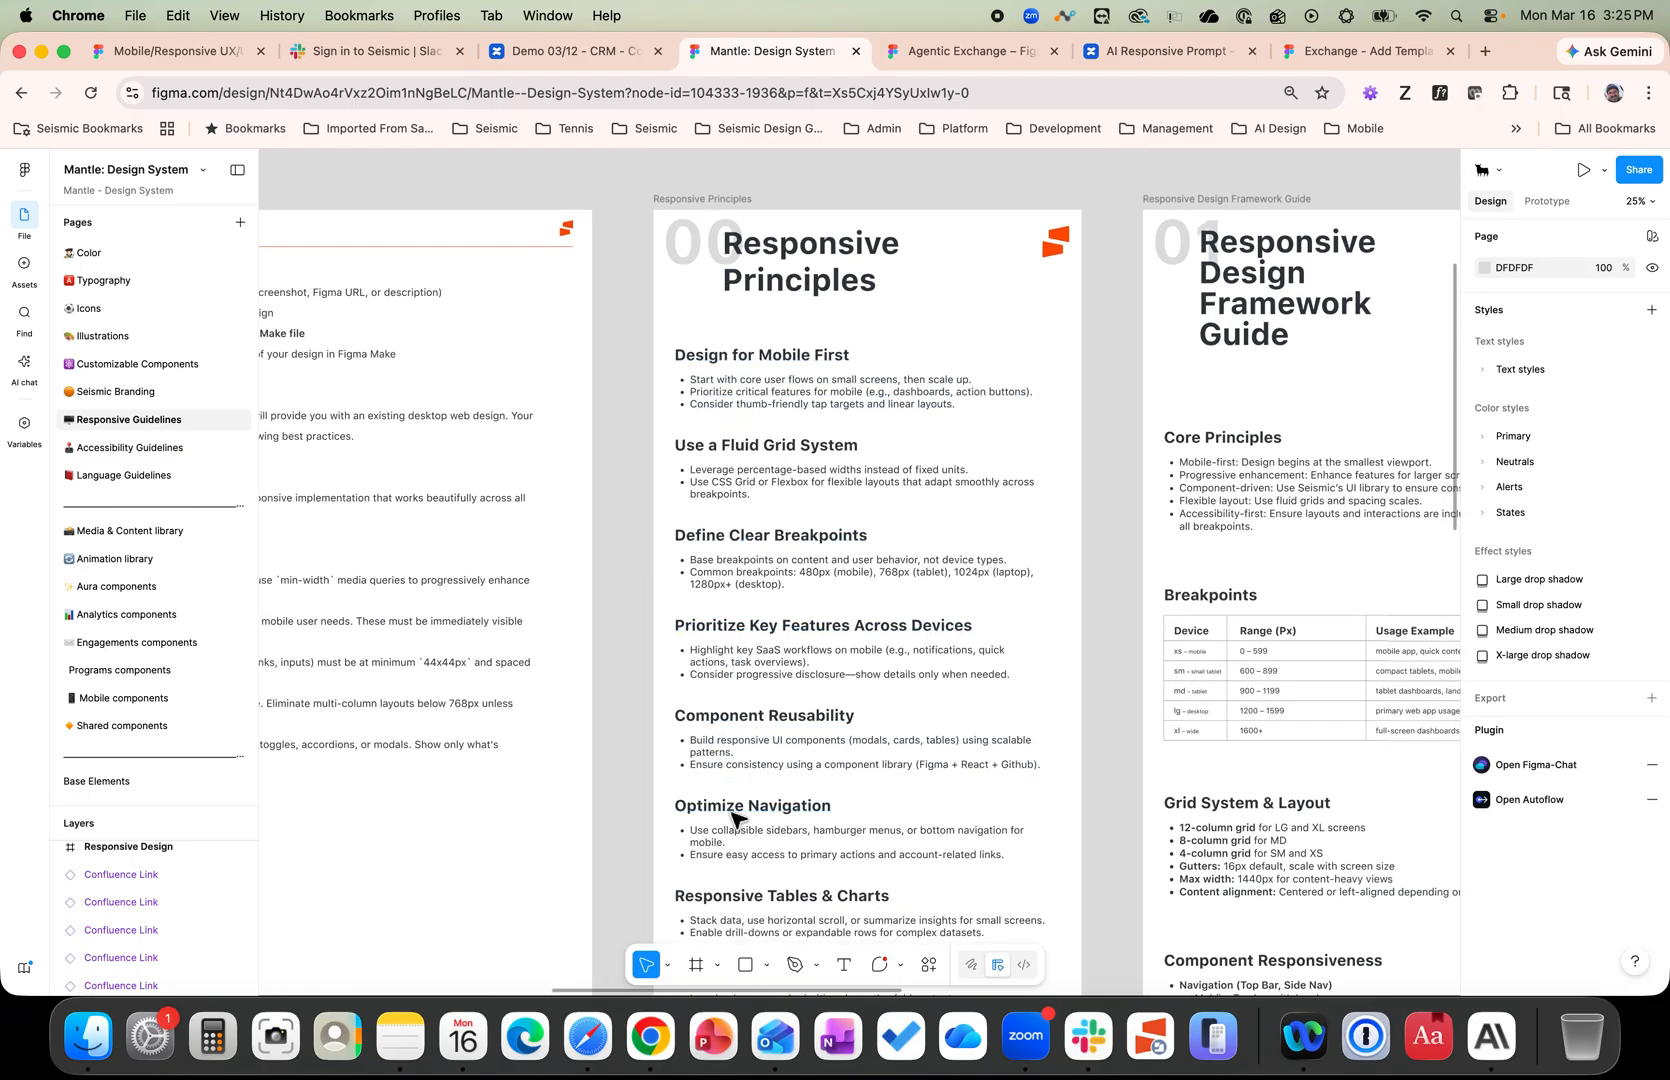
scroll(730, 815, "down", 5)
scroll(735, 818, "right", 1)
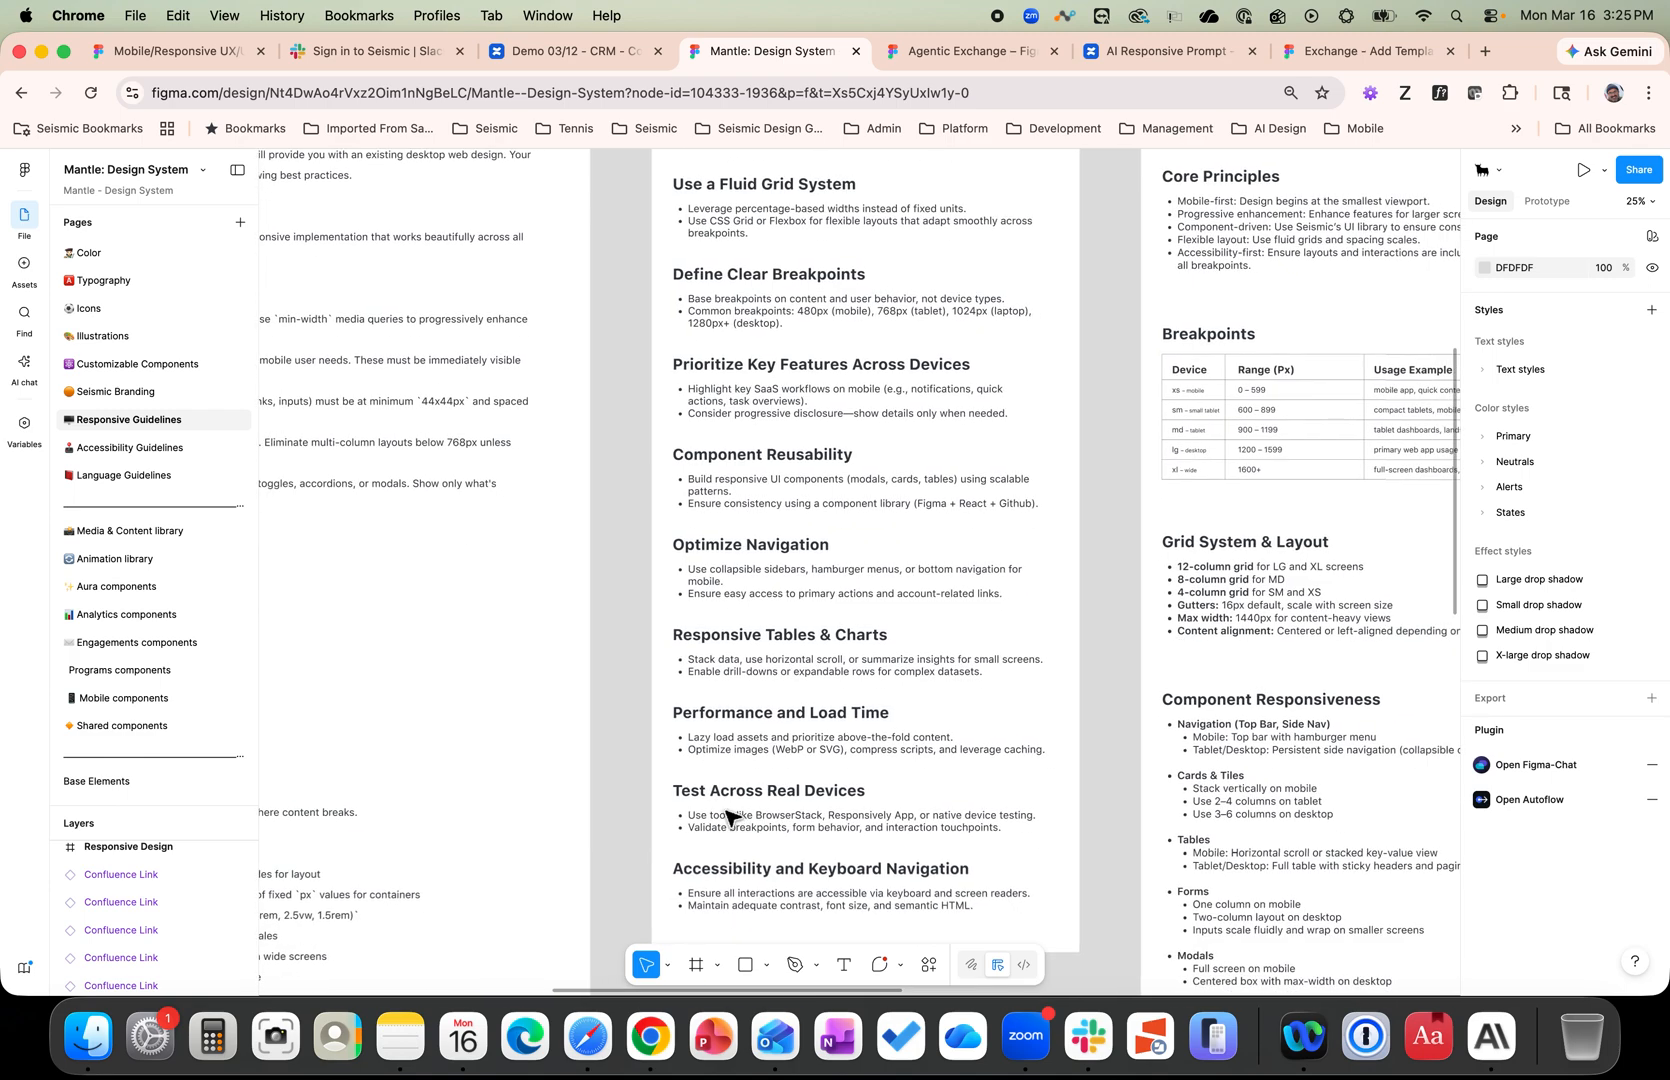
Return to the Agentic Exchange file, widen its chat area, and locate the follow-up prompt for making the page web responsive.
left_click(992, 53)
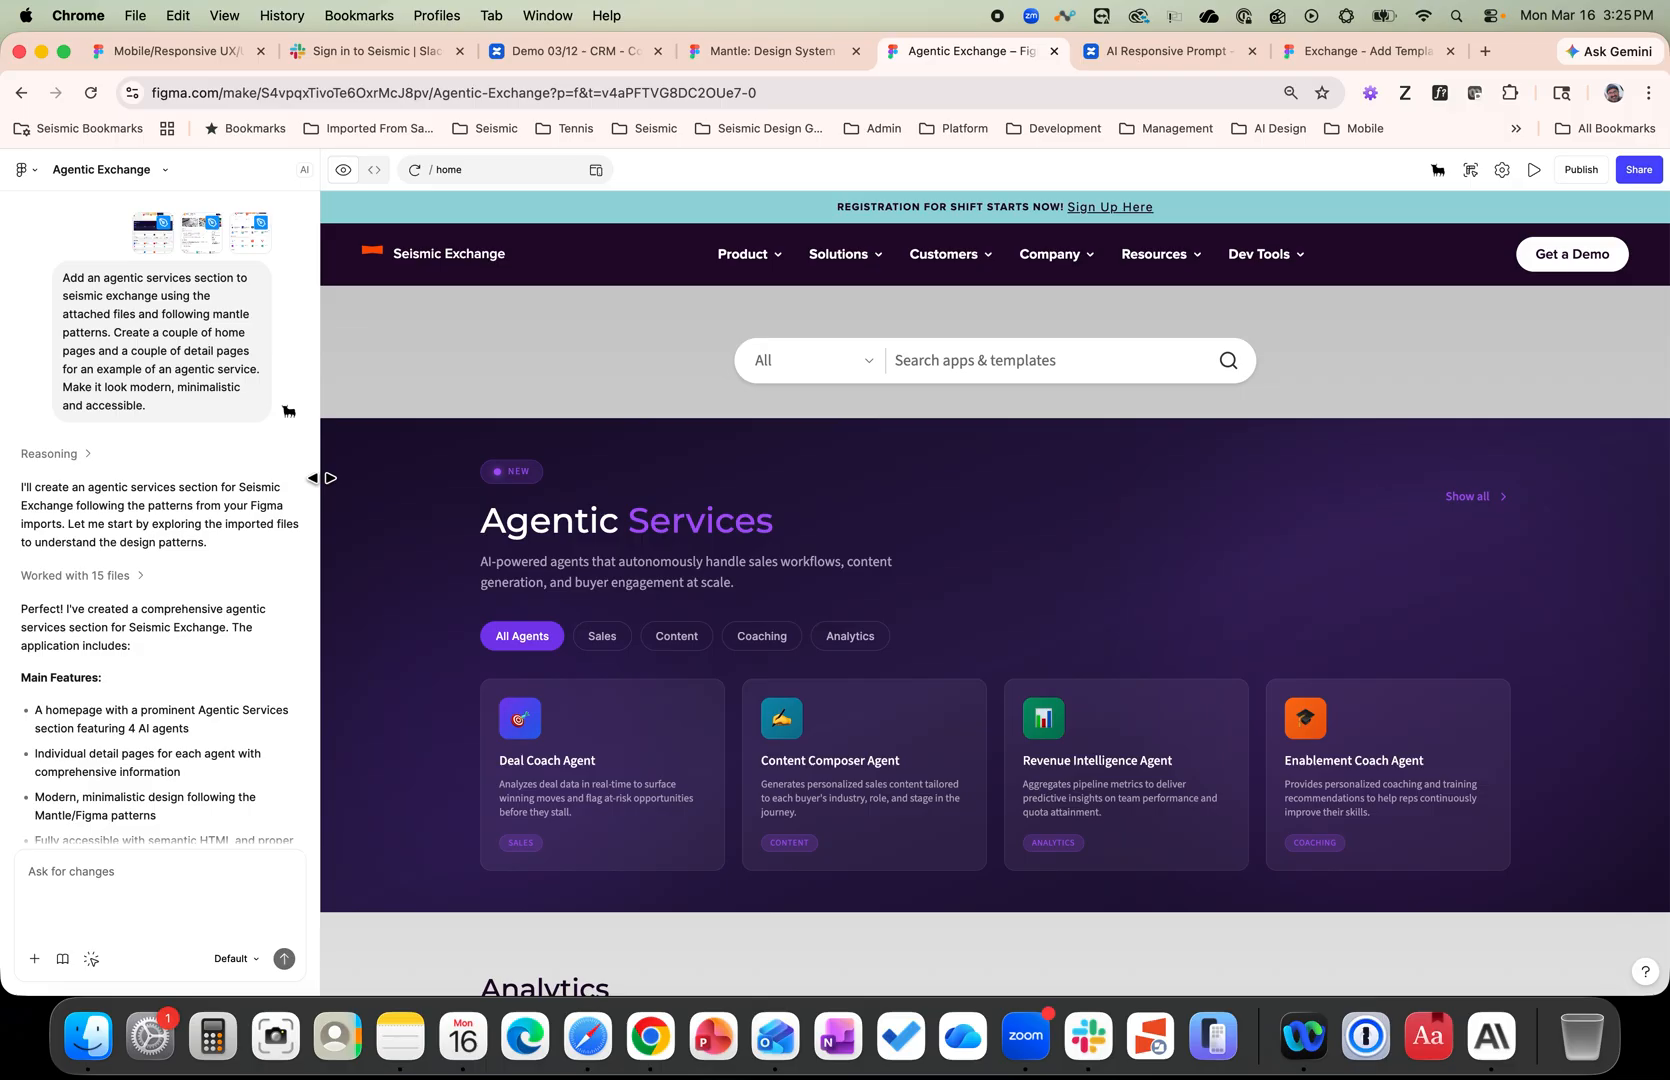
left_click_drag(320, 478, 436, 478)
scroll(280, 578, "down", 2)
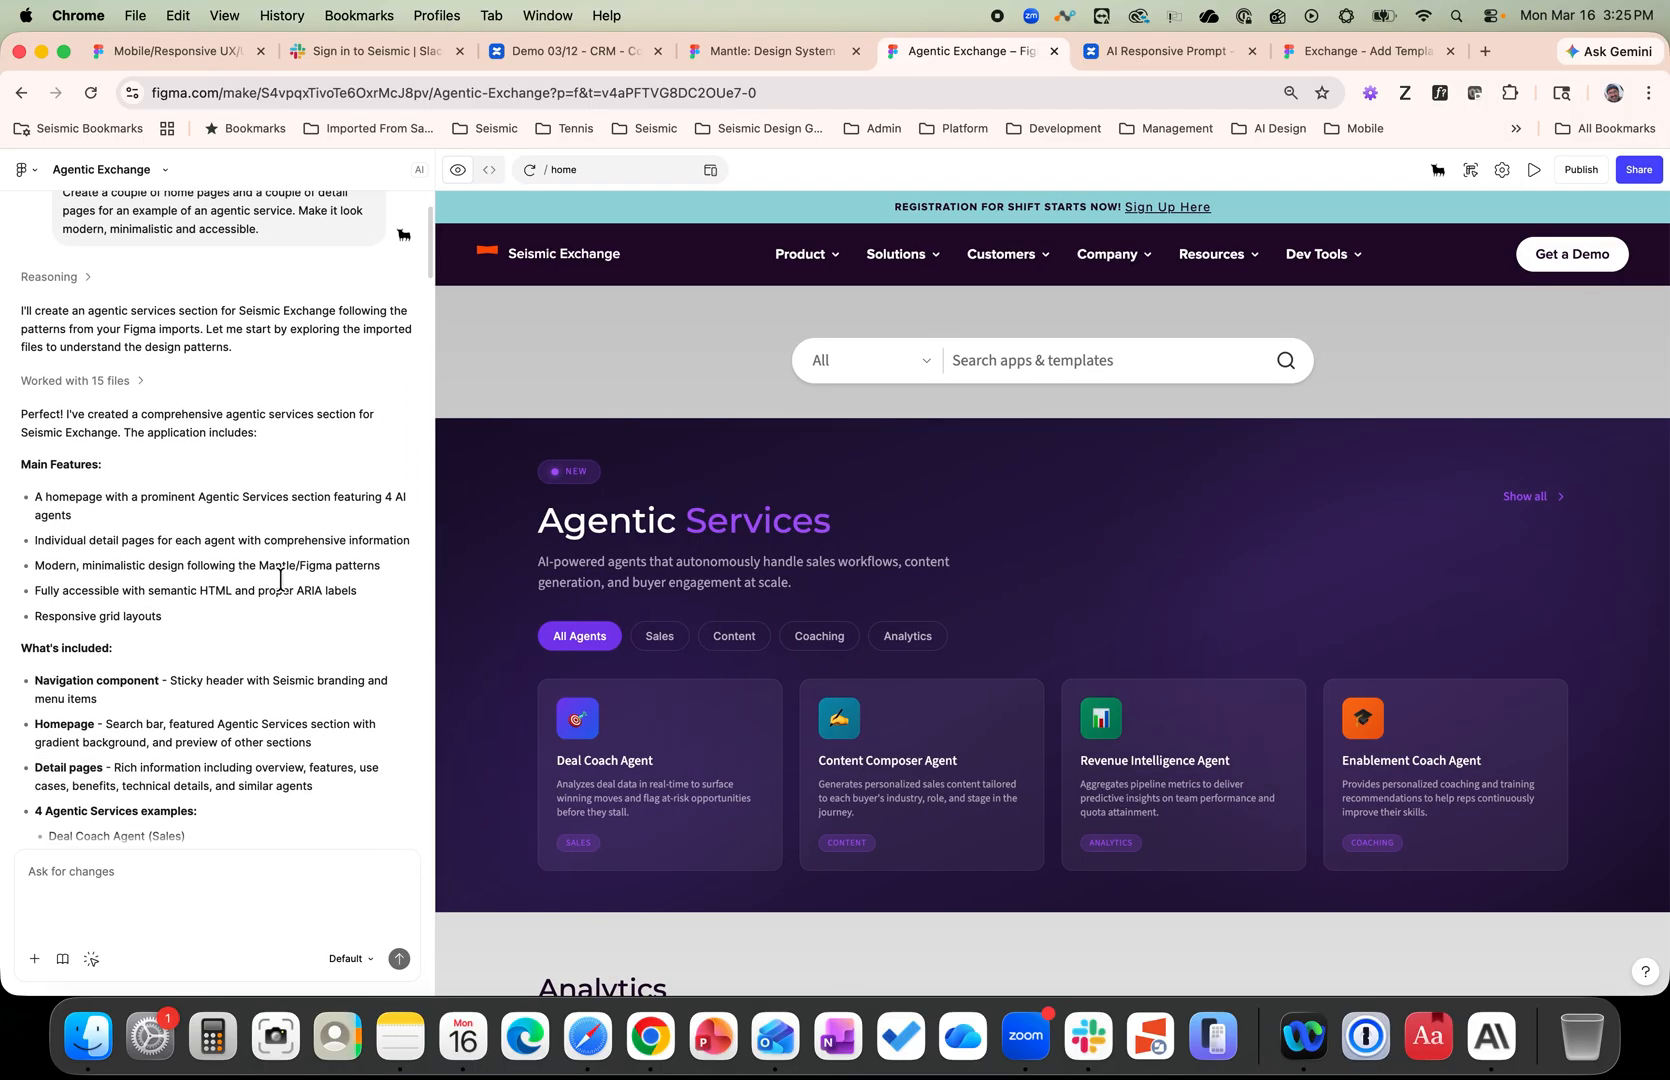
scroll(281, 578, "down", 10)
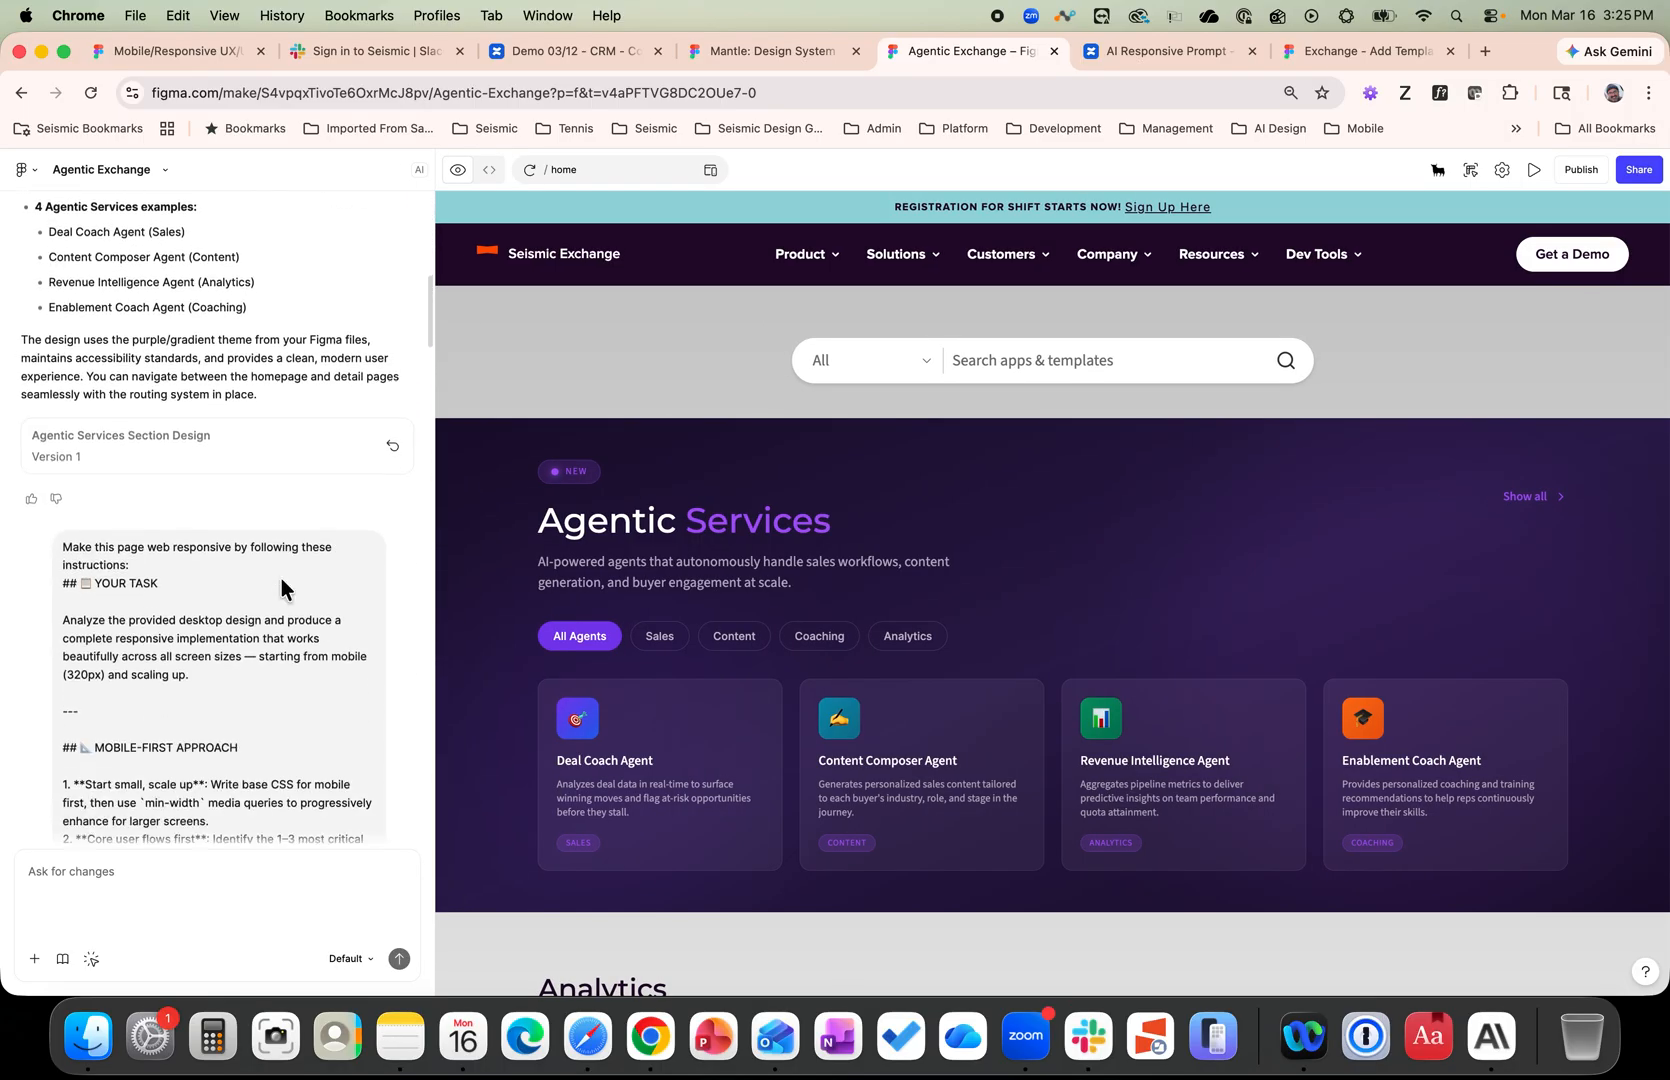
scroll(281, 578, "down", 6)
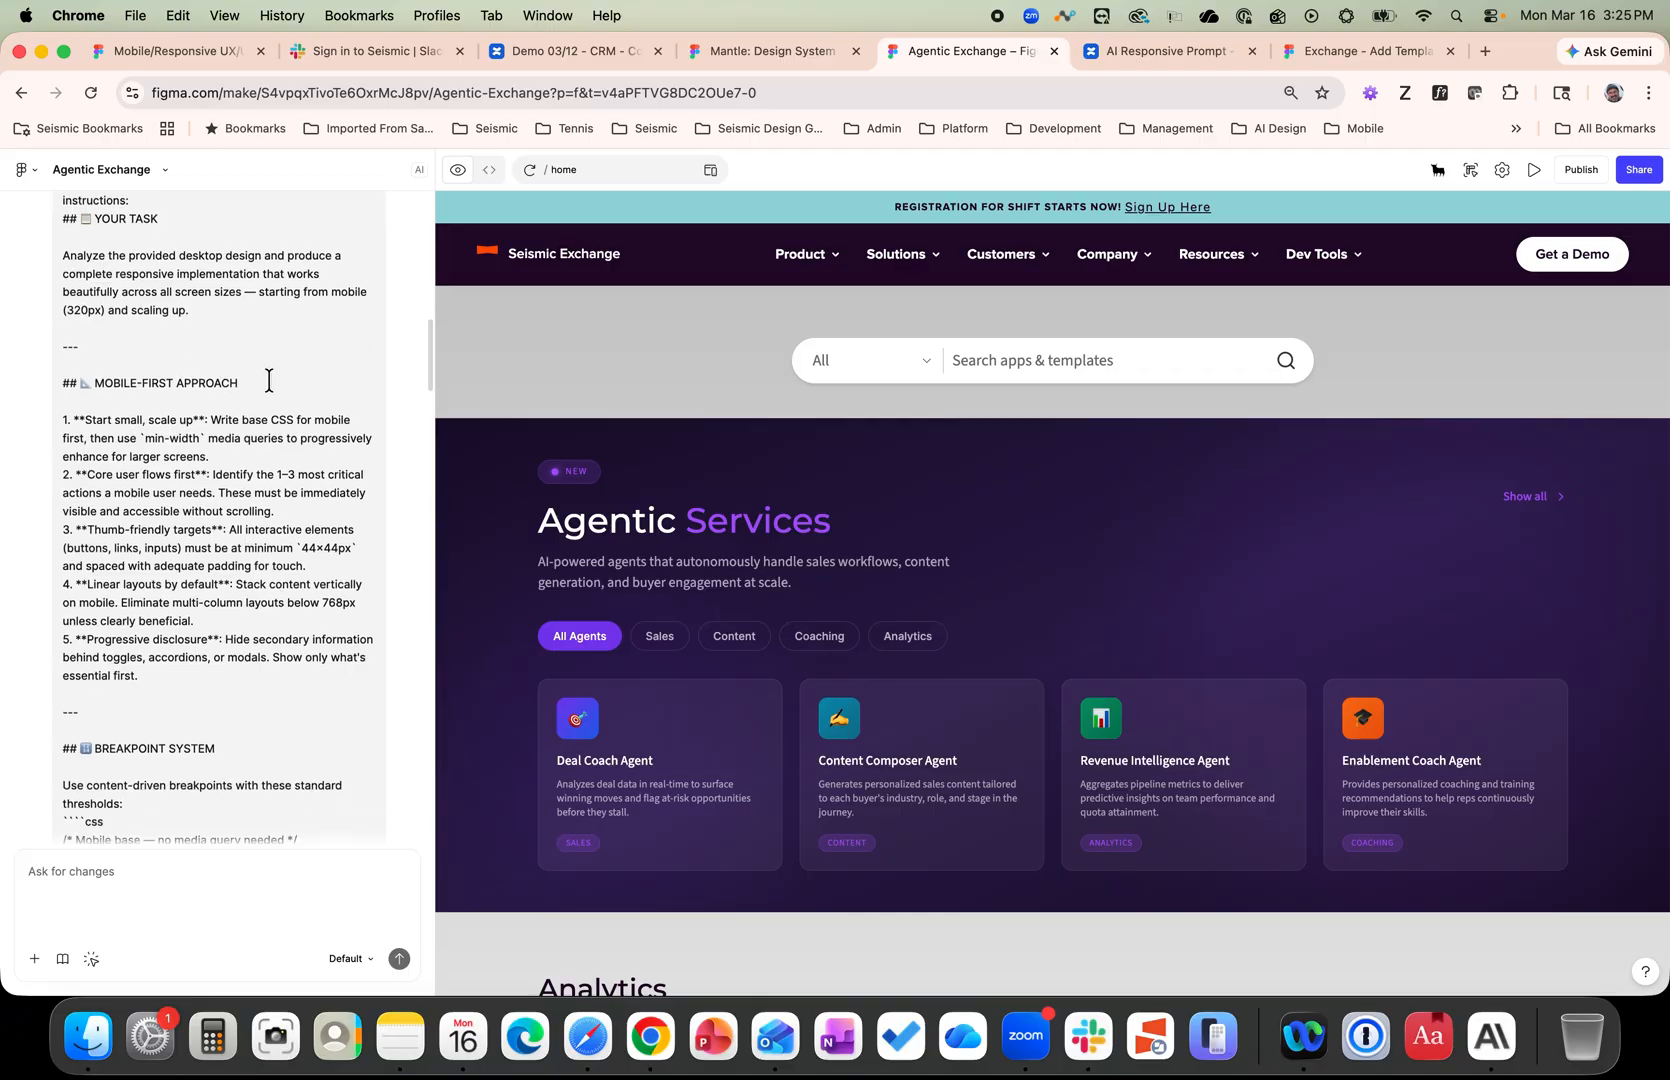
scroll(176, 380, "up", 2)
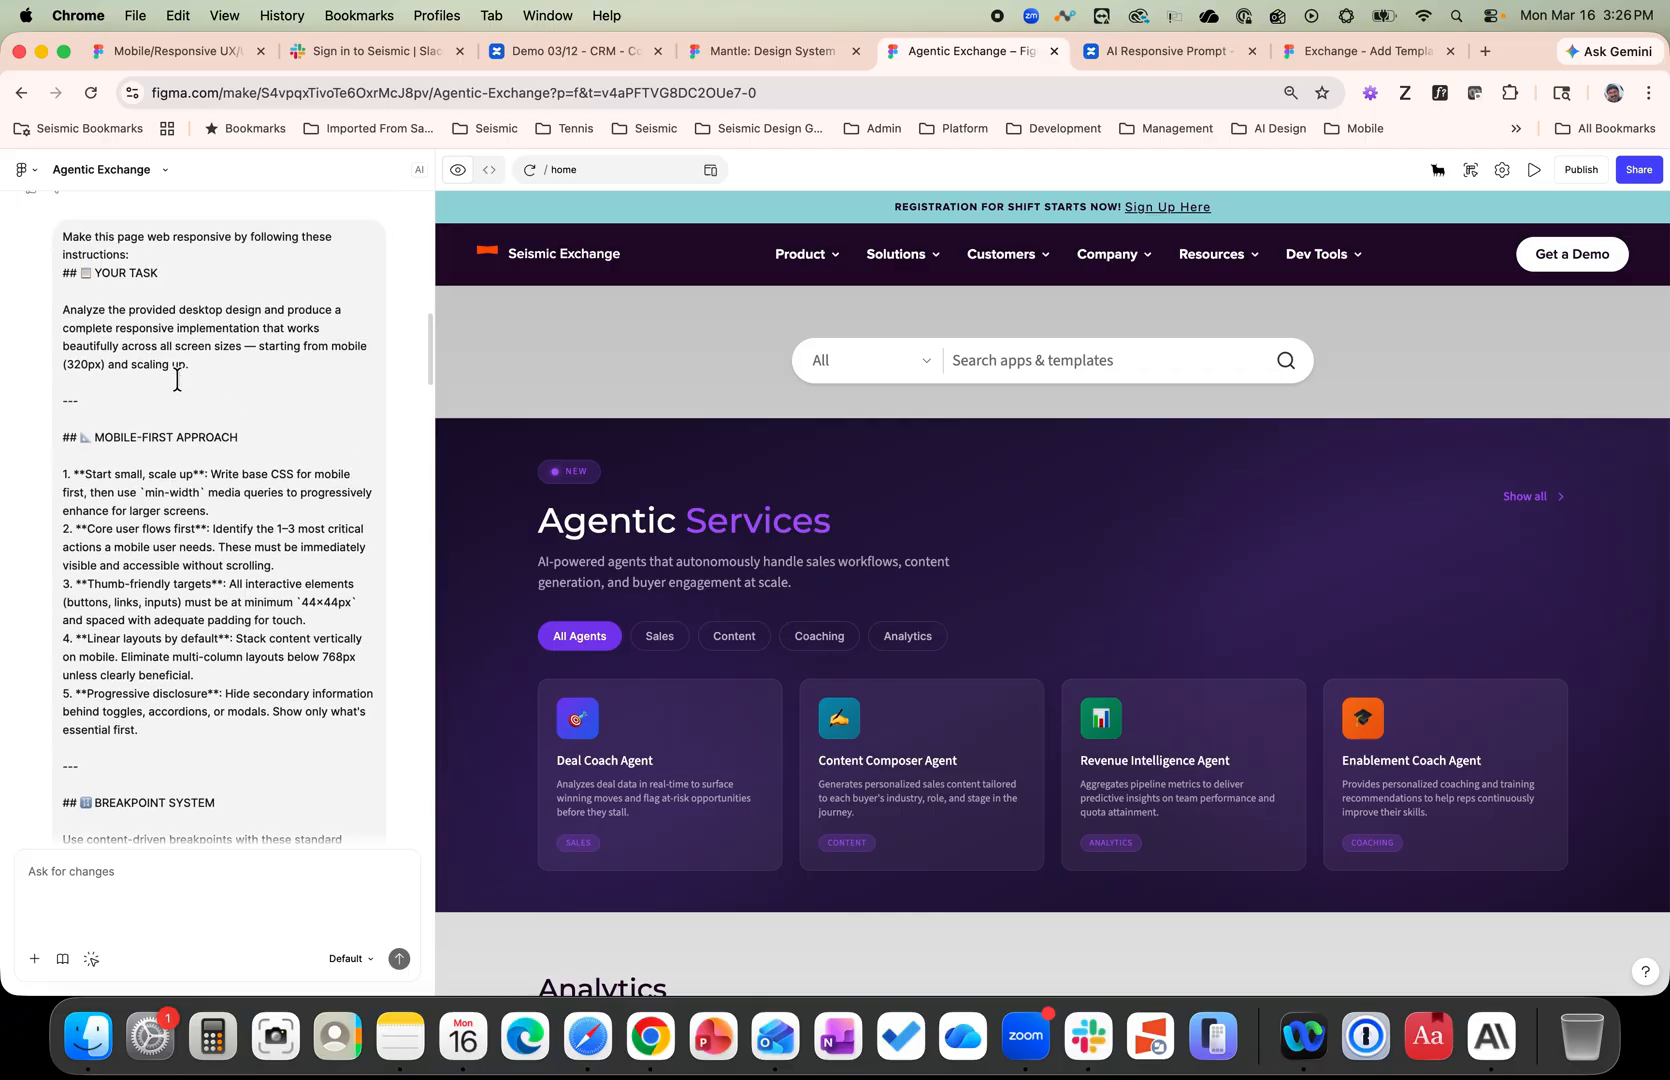
Read the responsive prompt's task, mobile-first approach, breakpoint system, and layout and CSS rules.
scroll(177, 380, "down", 1)
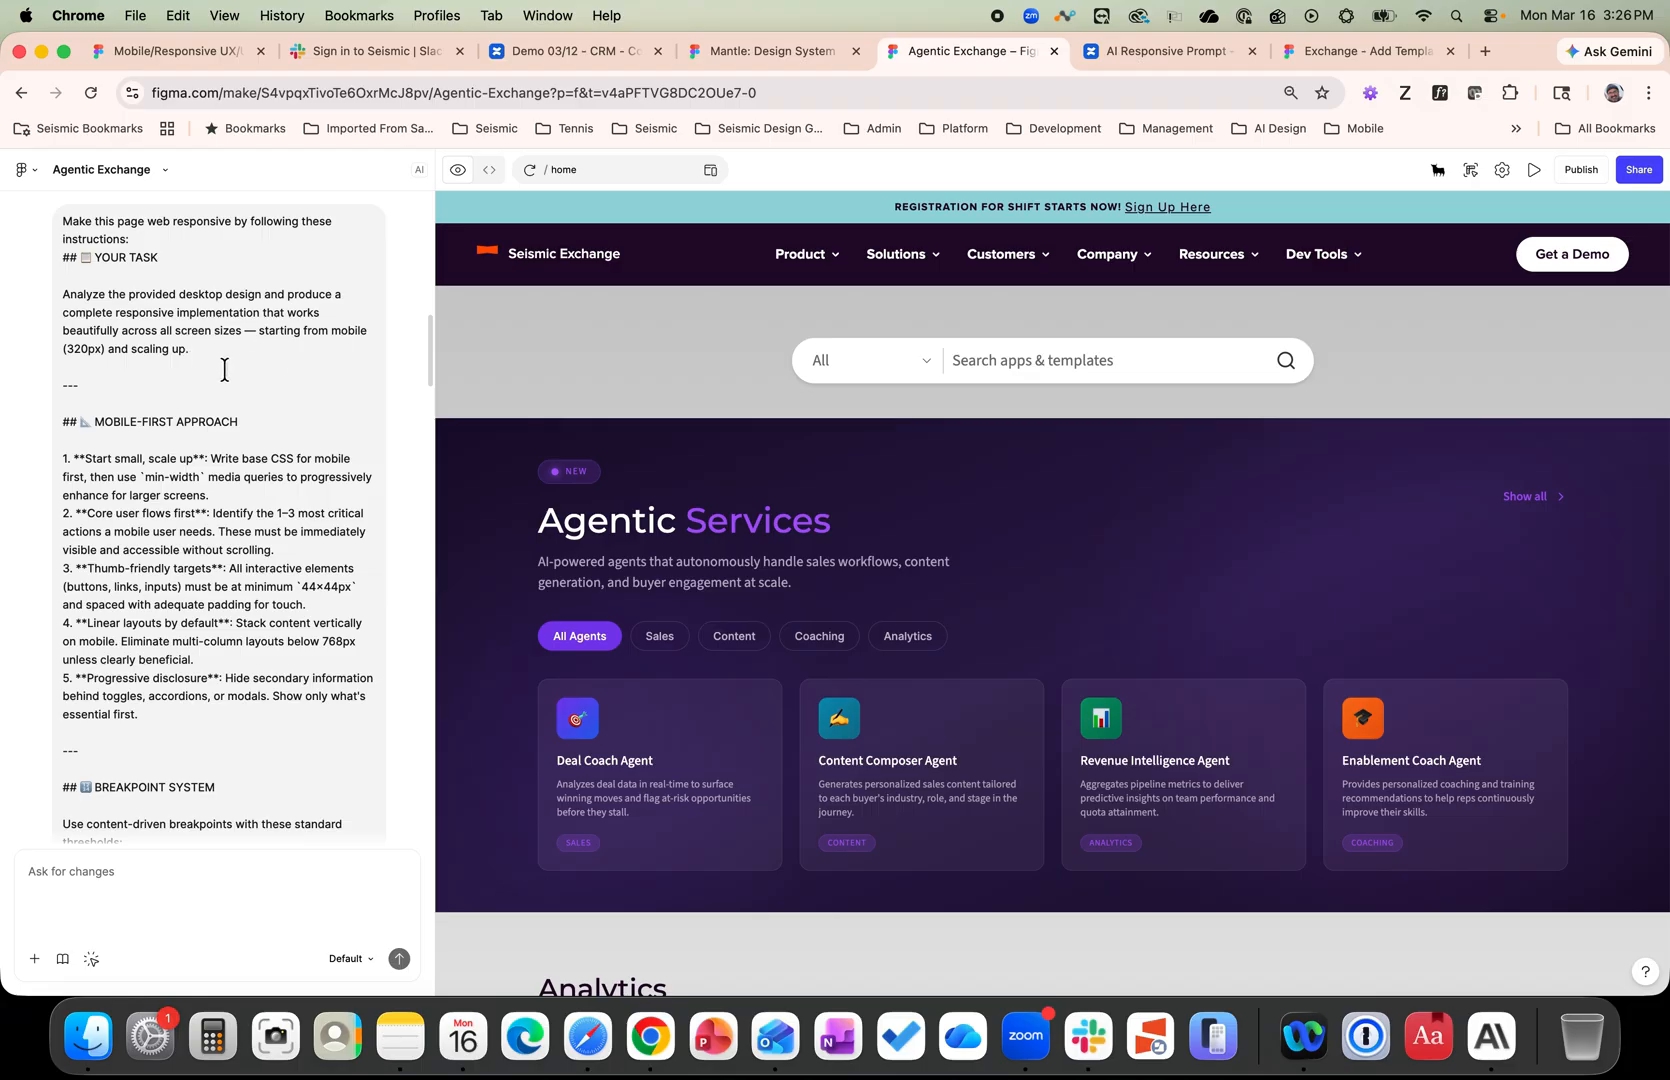
scroll(239, 373, "down", 2)
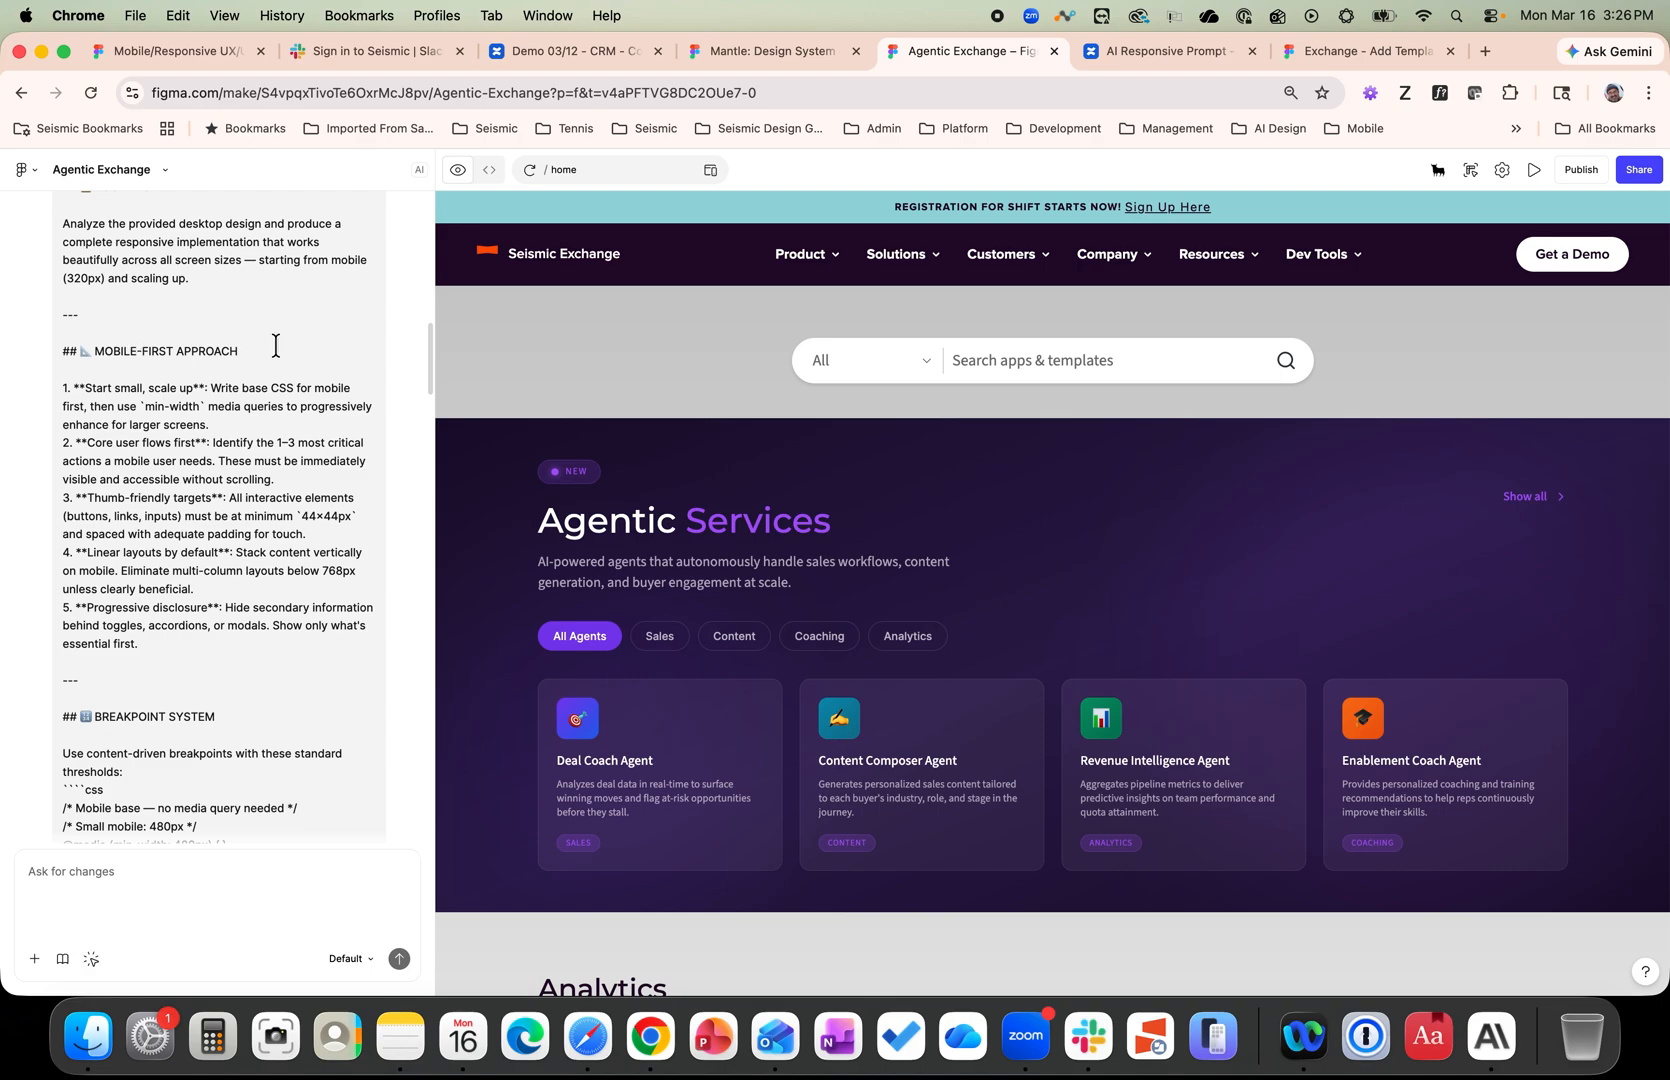
scroll(275, 344, "down", 2)
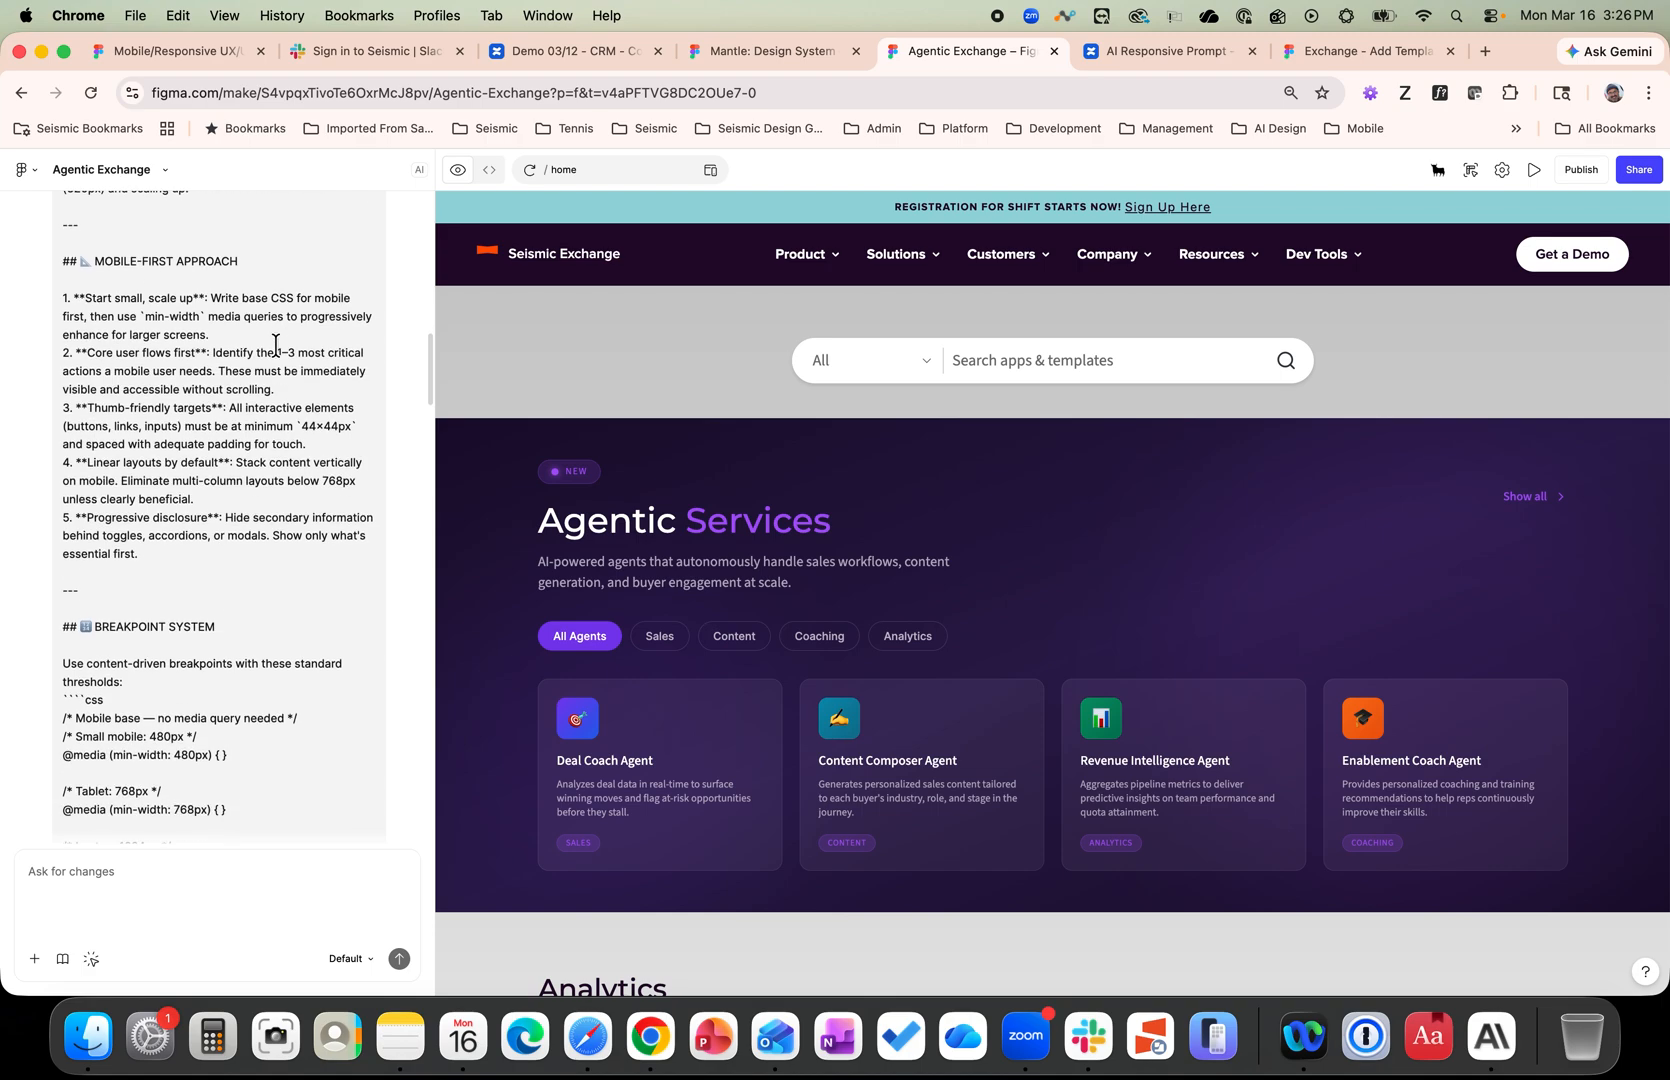
scroll(275, 344, "down", 7)
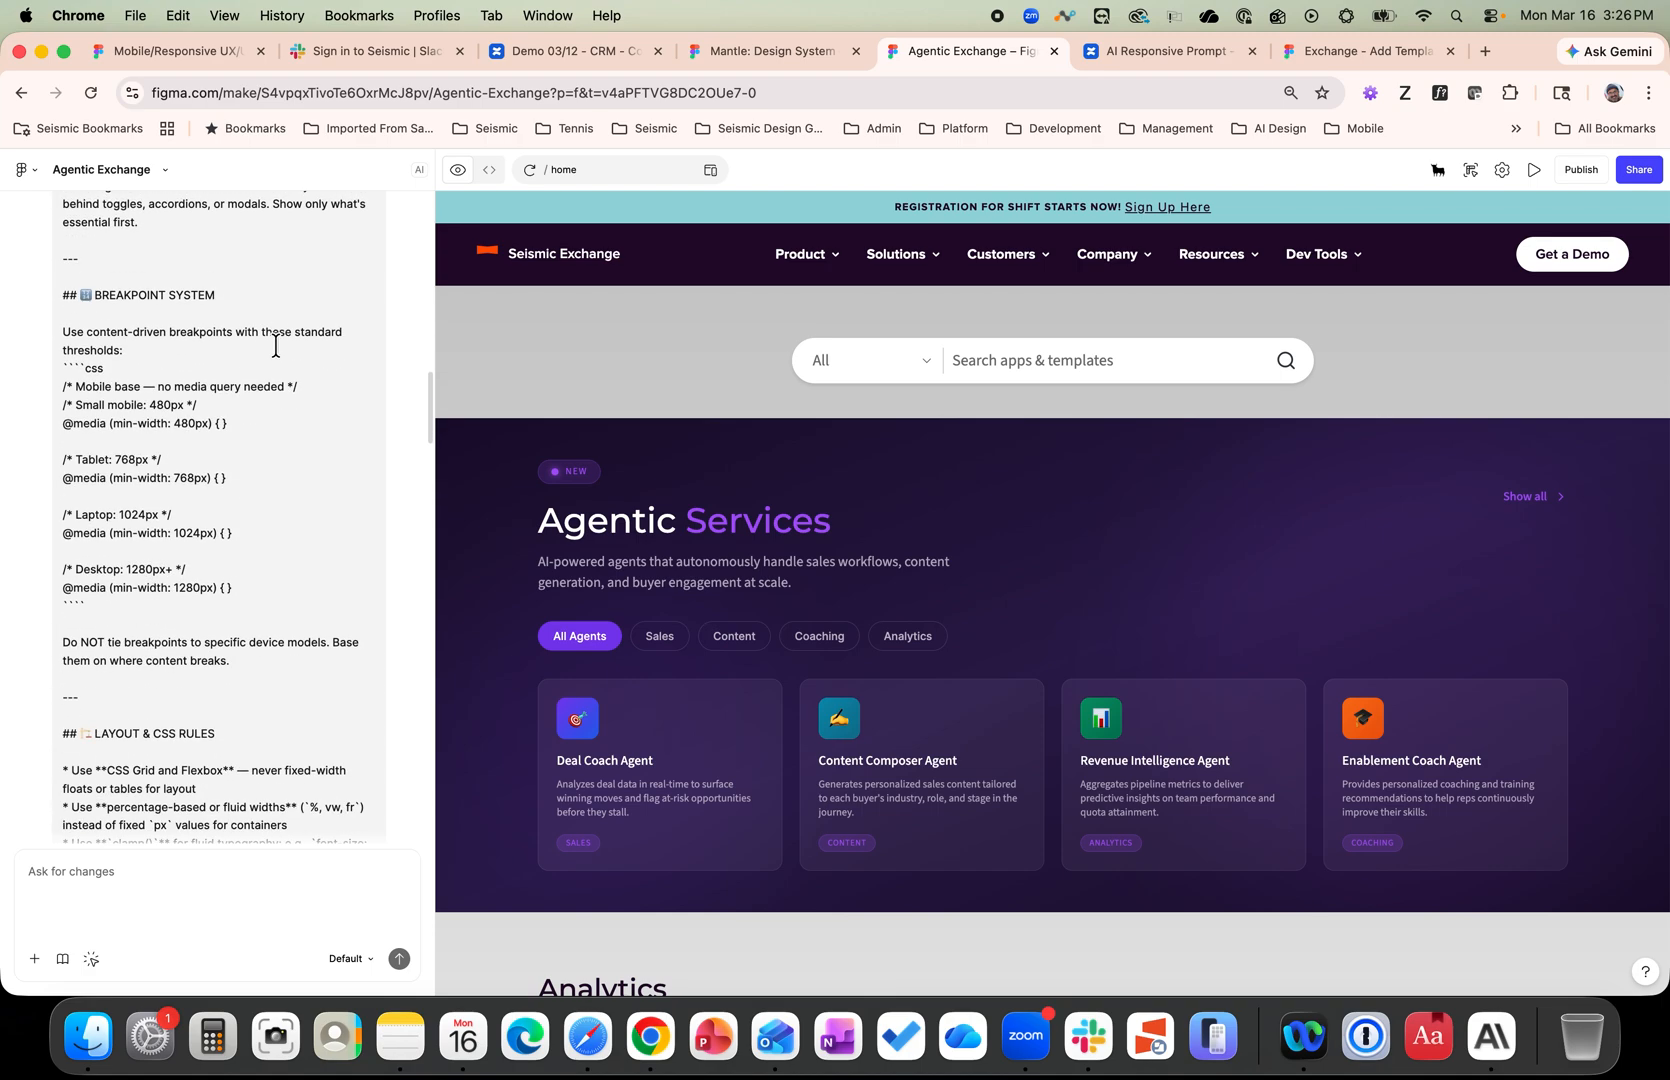
scroll(246, 412, "down", 1)
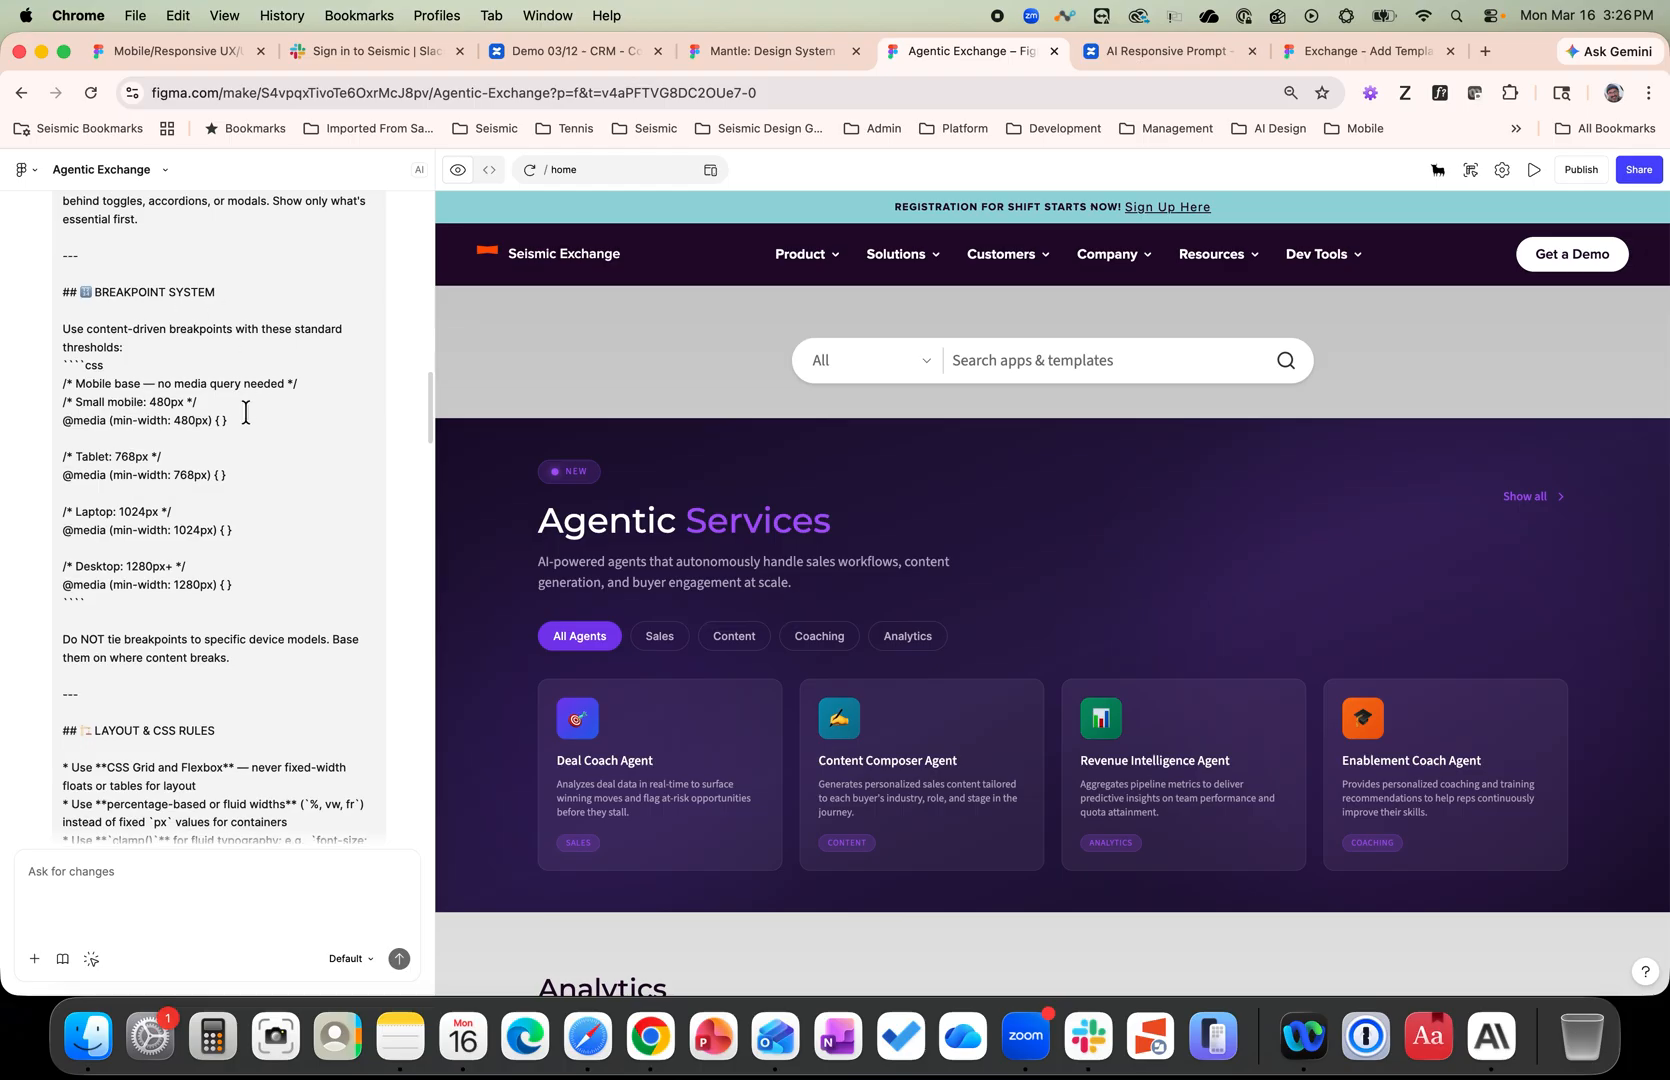
scroll(246, 412, "down", 2)
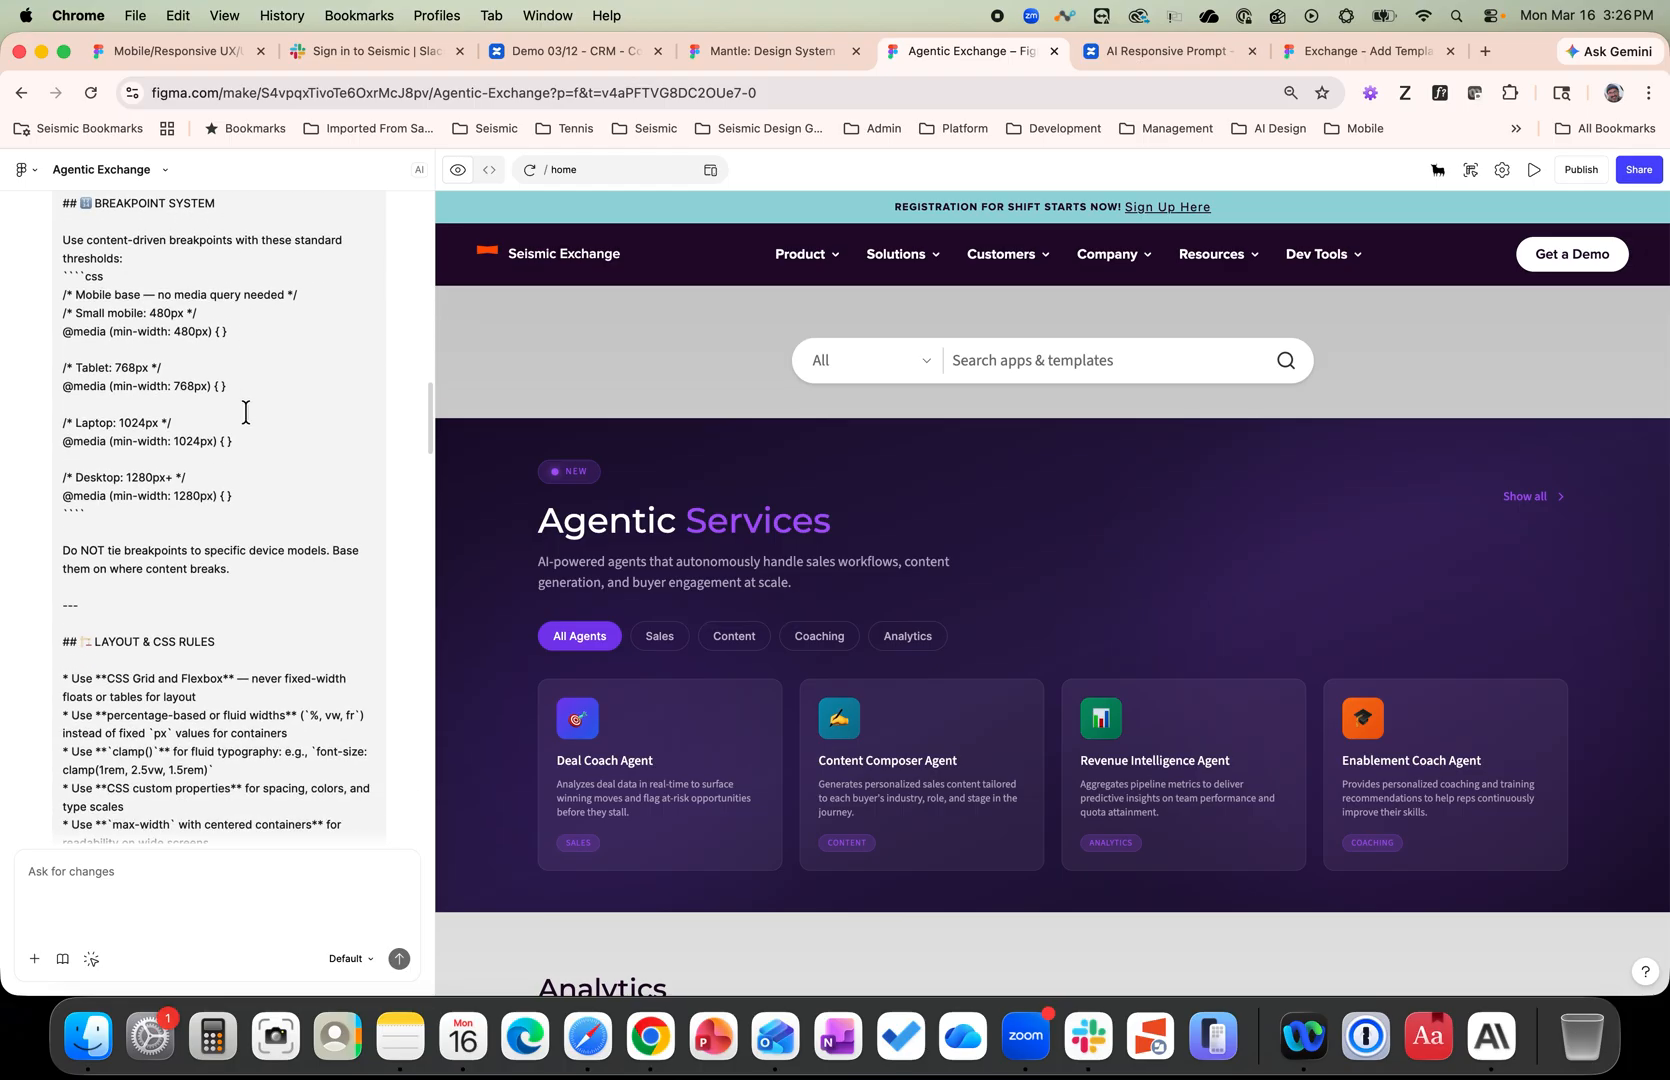
scroll(246, 412, "down", 6)
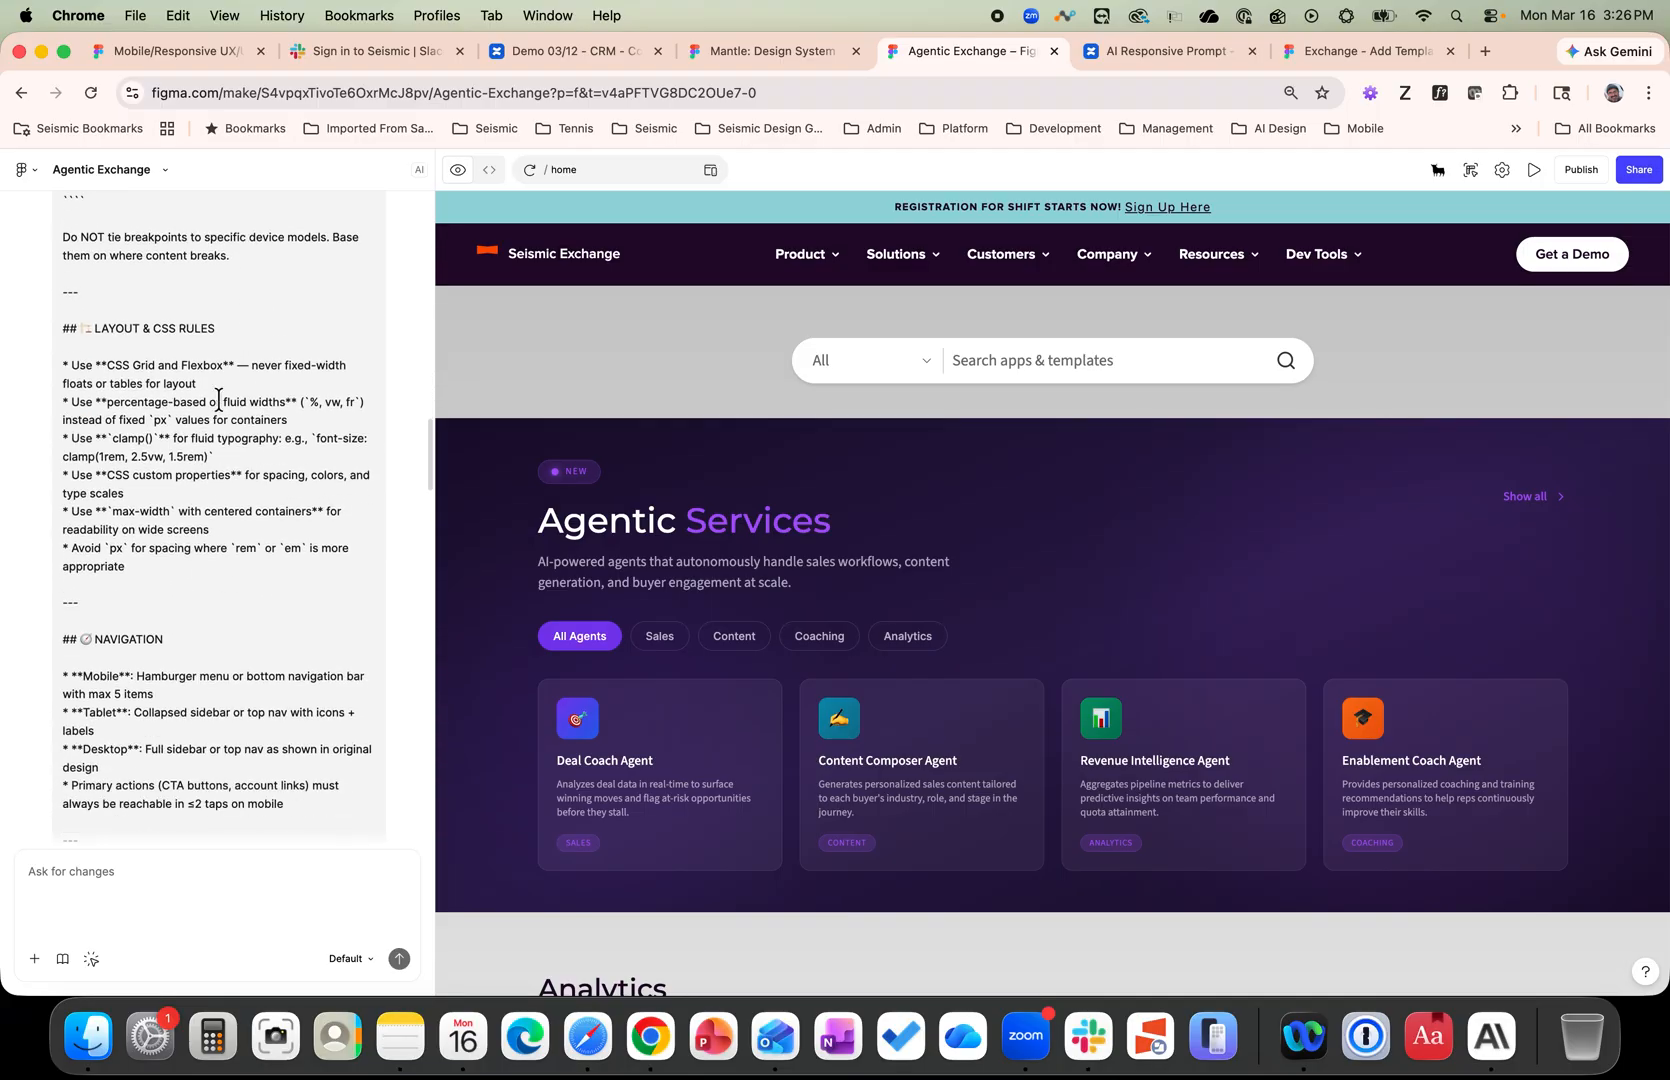
scroll(247, 333, "down", 2)
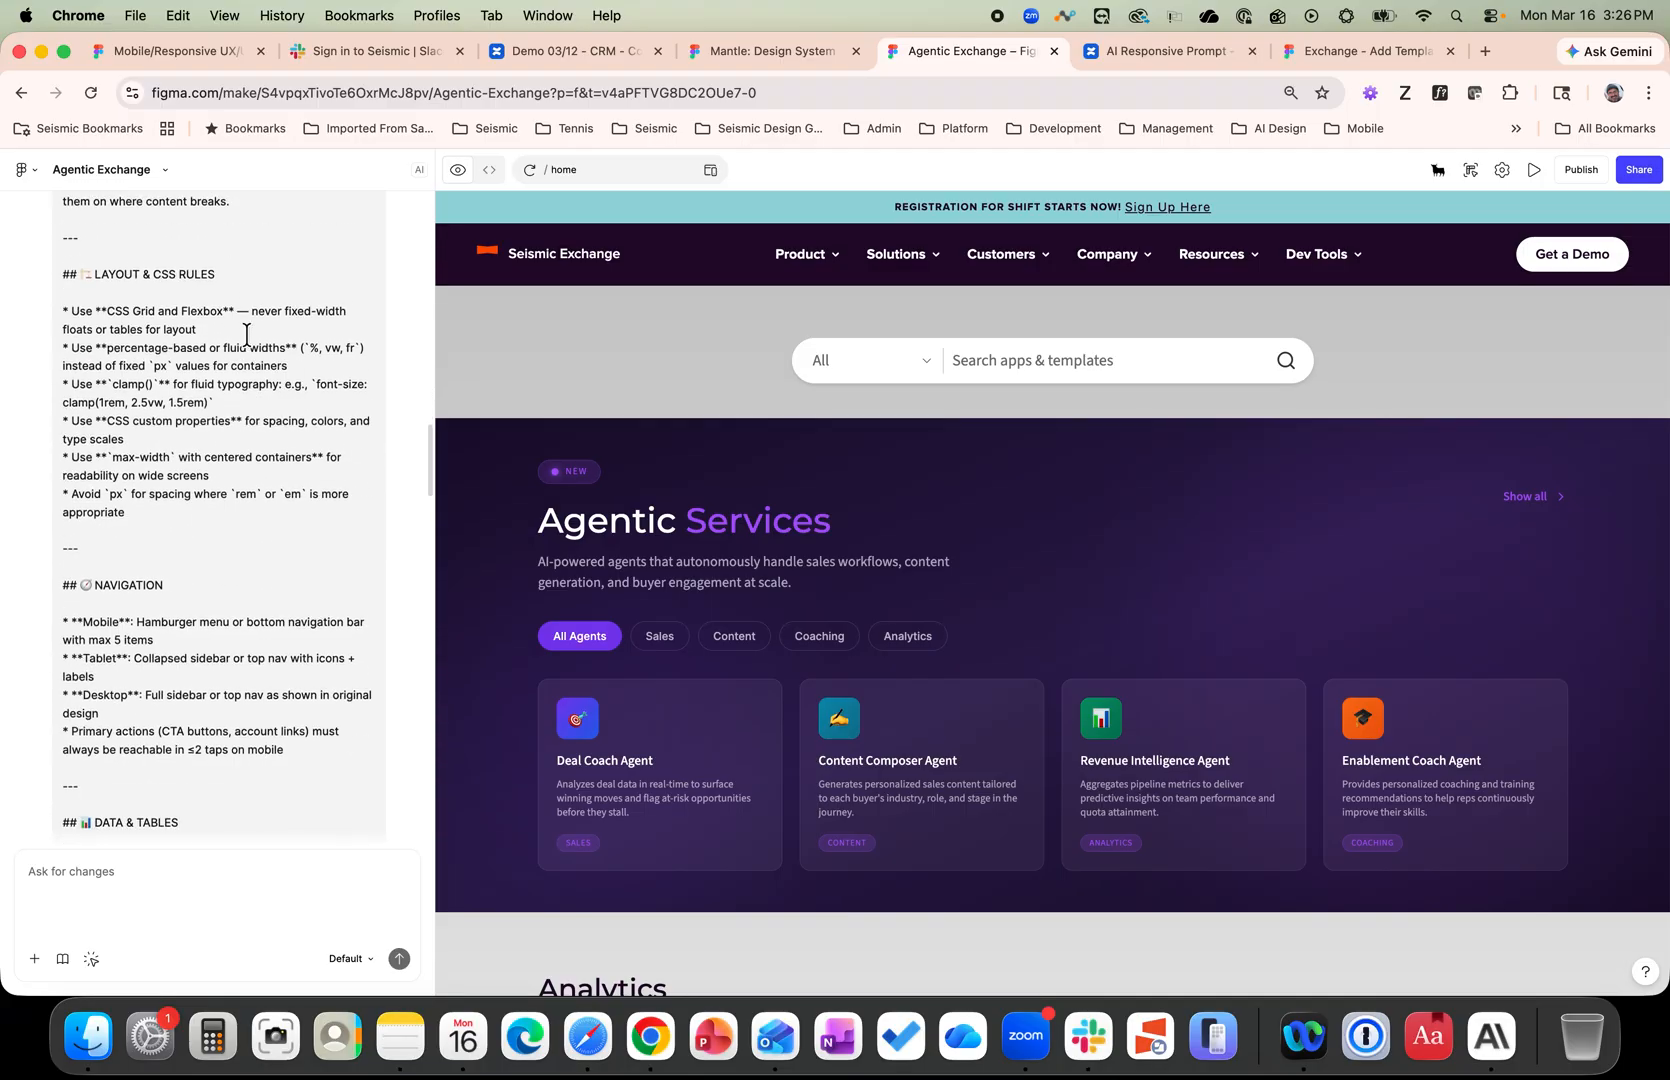
Read the responsive prompt's navigation, data and tables, component patterns, and performance instructions.
scroll(246, 333, "down", 4)
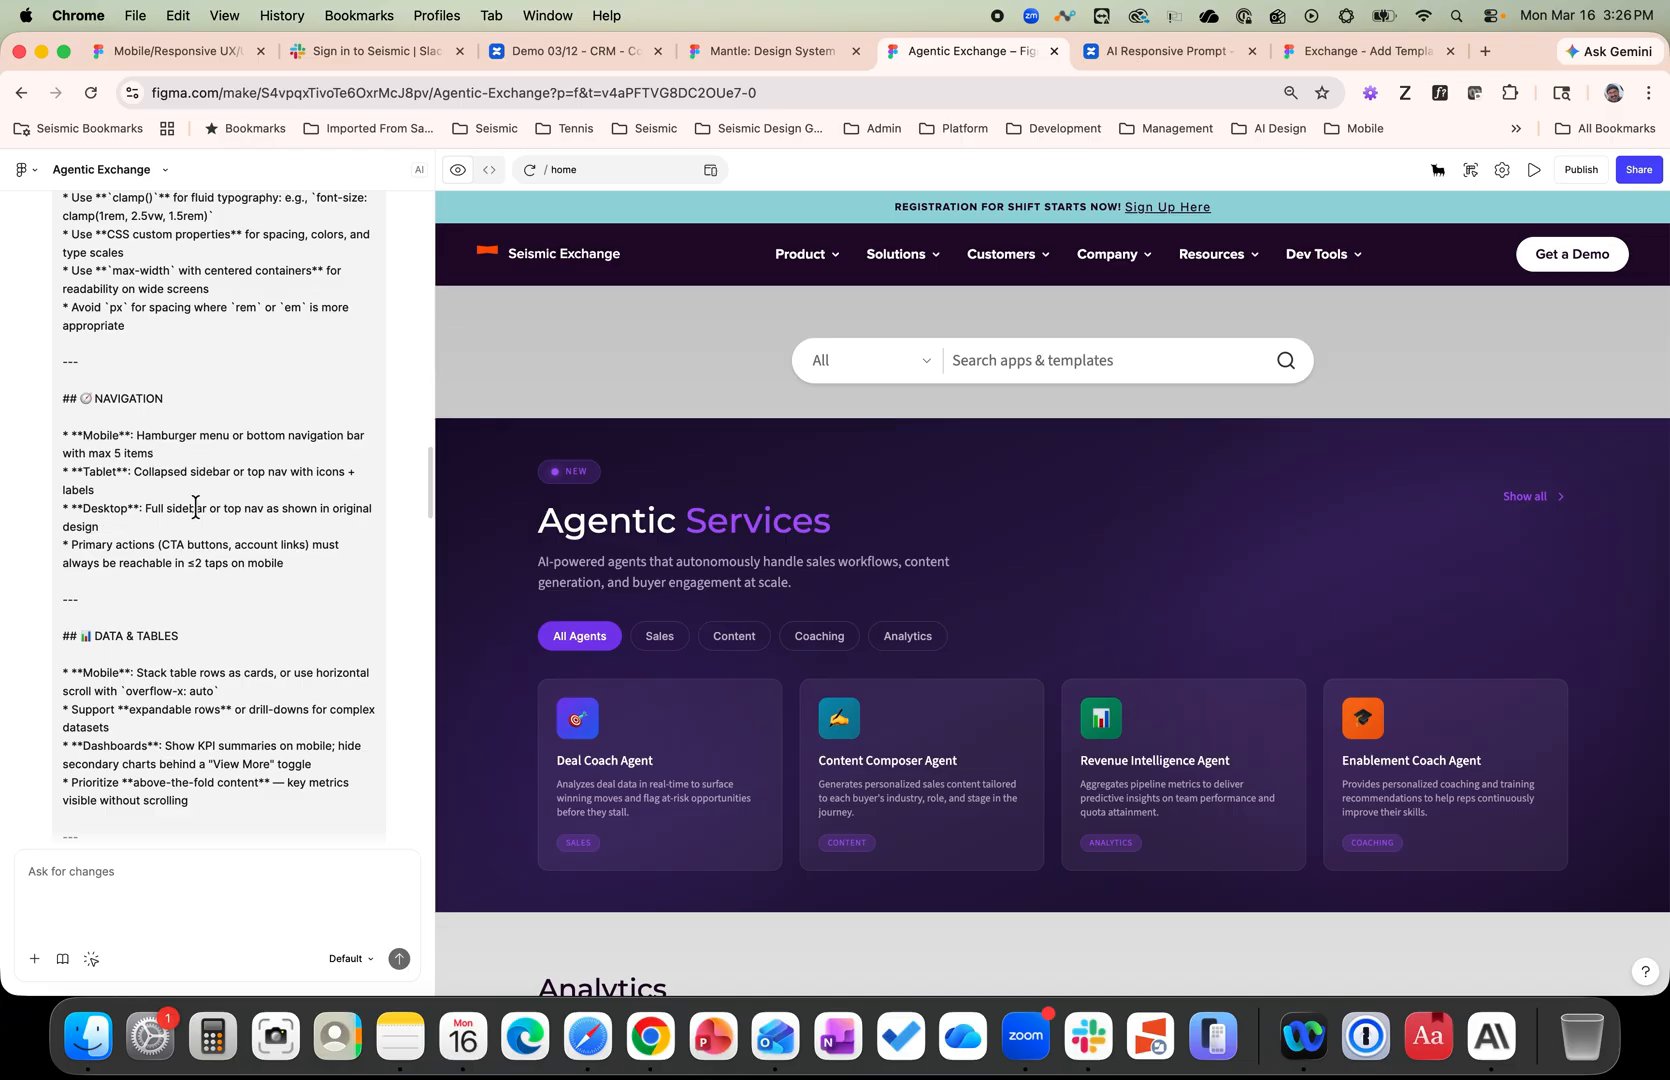
scroll(223, 522, "down", 1)
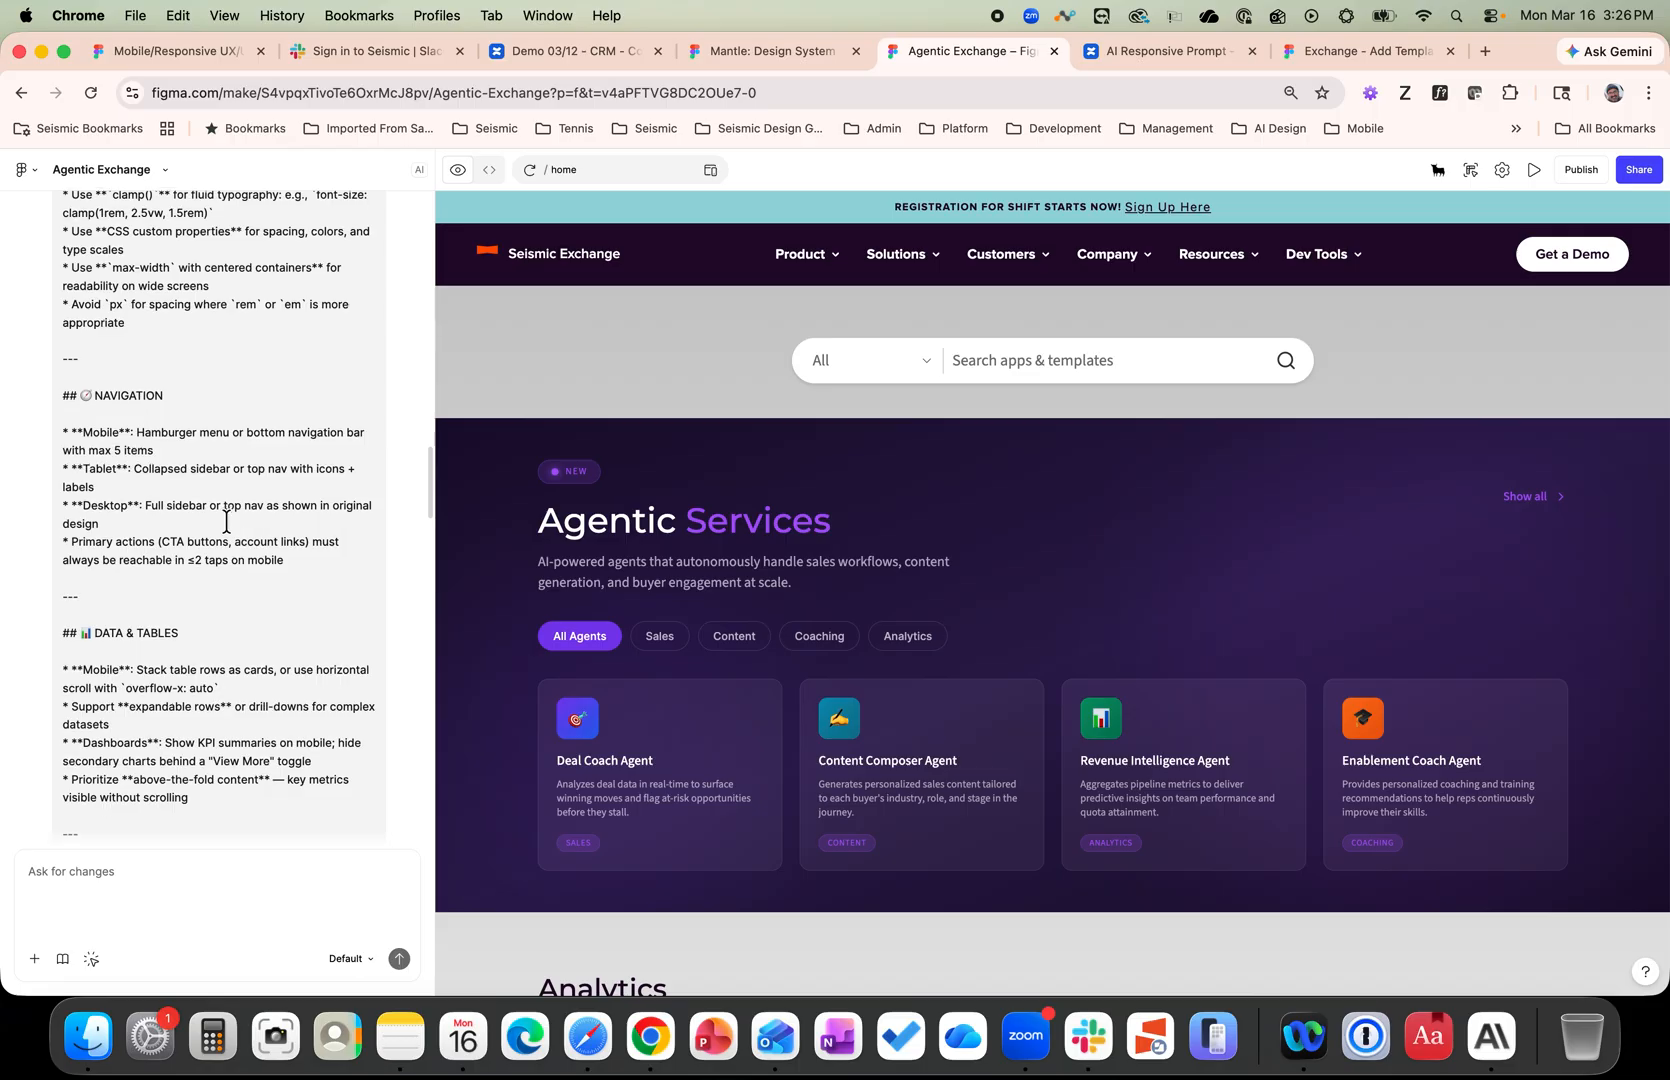
scroll(226, 522, "down", 2)
scroll(226, 521, "down", 3)
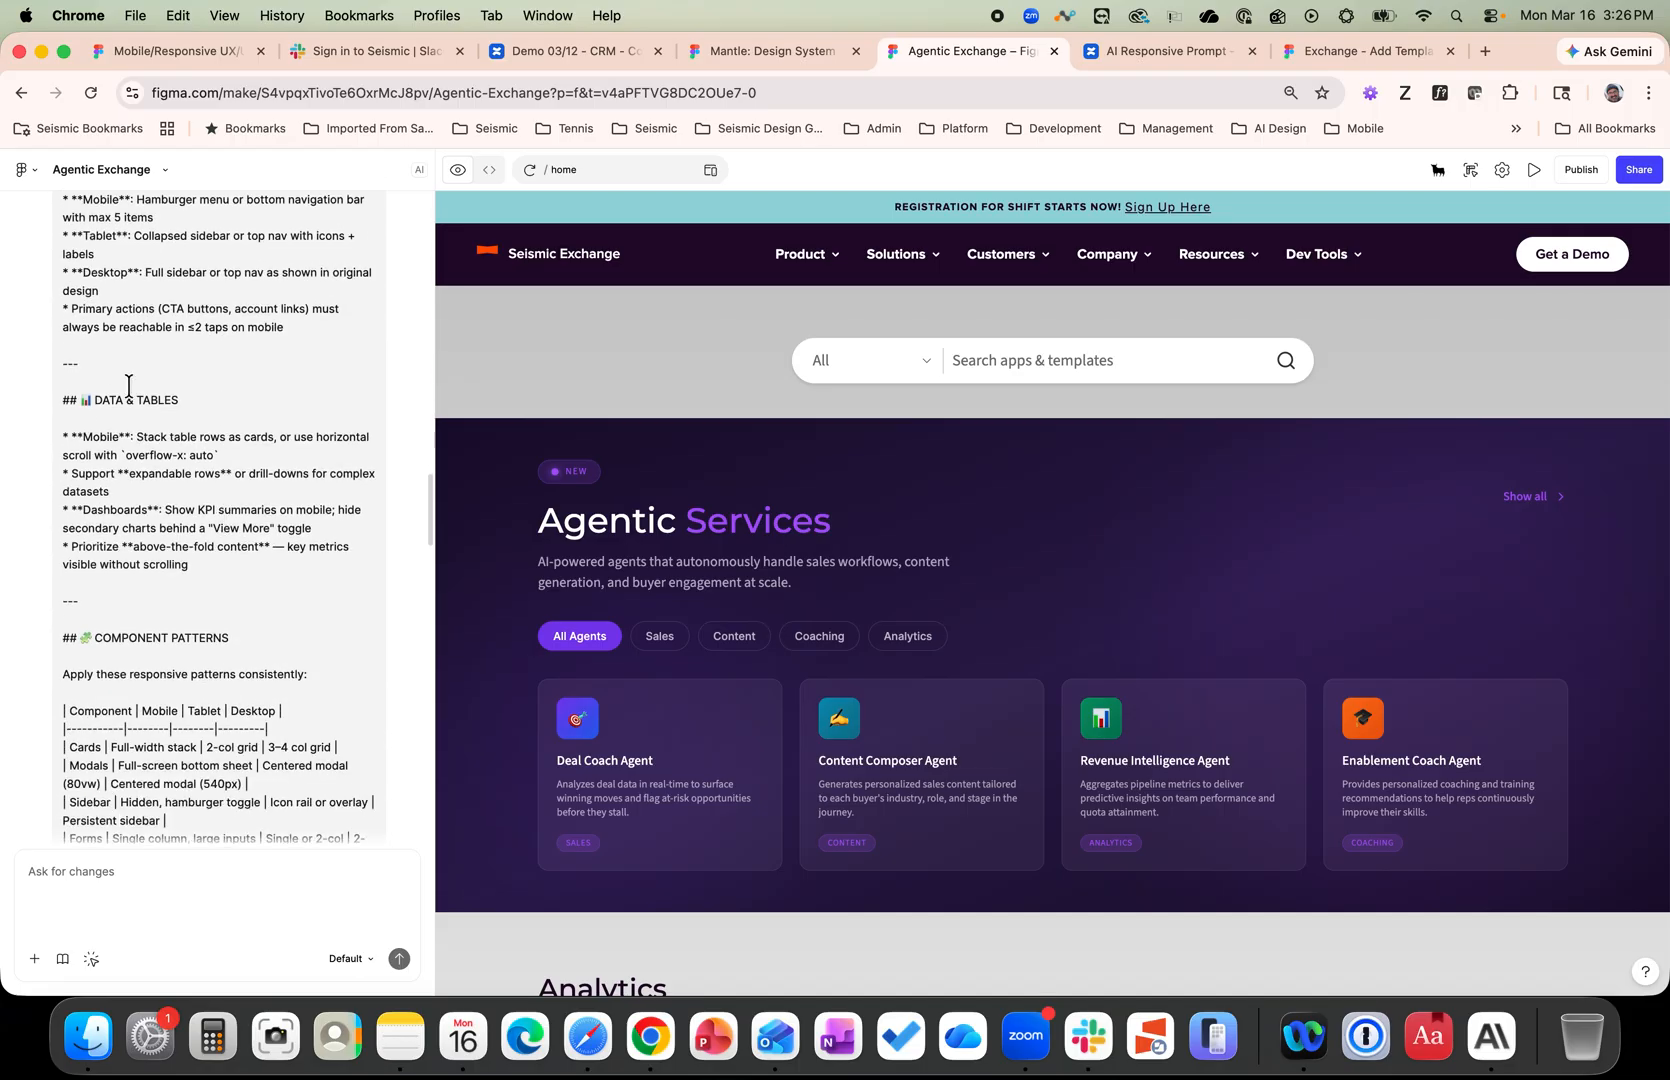
scroll(190, 401, "down", 1)
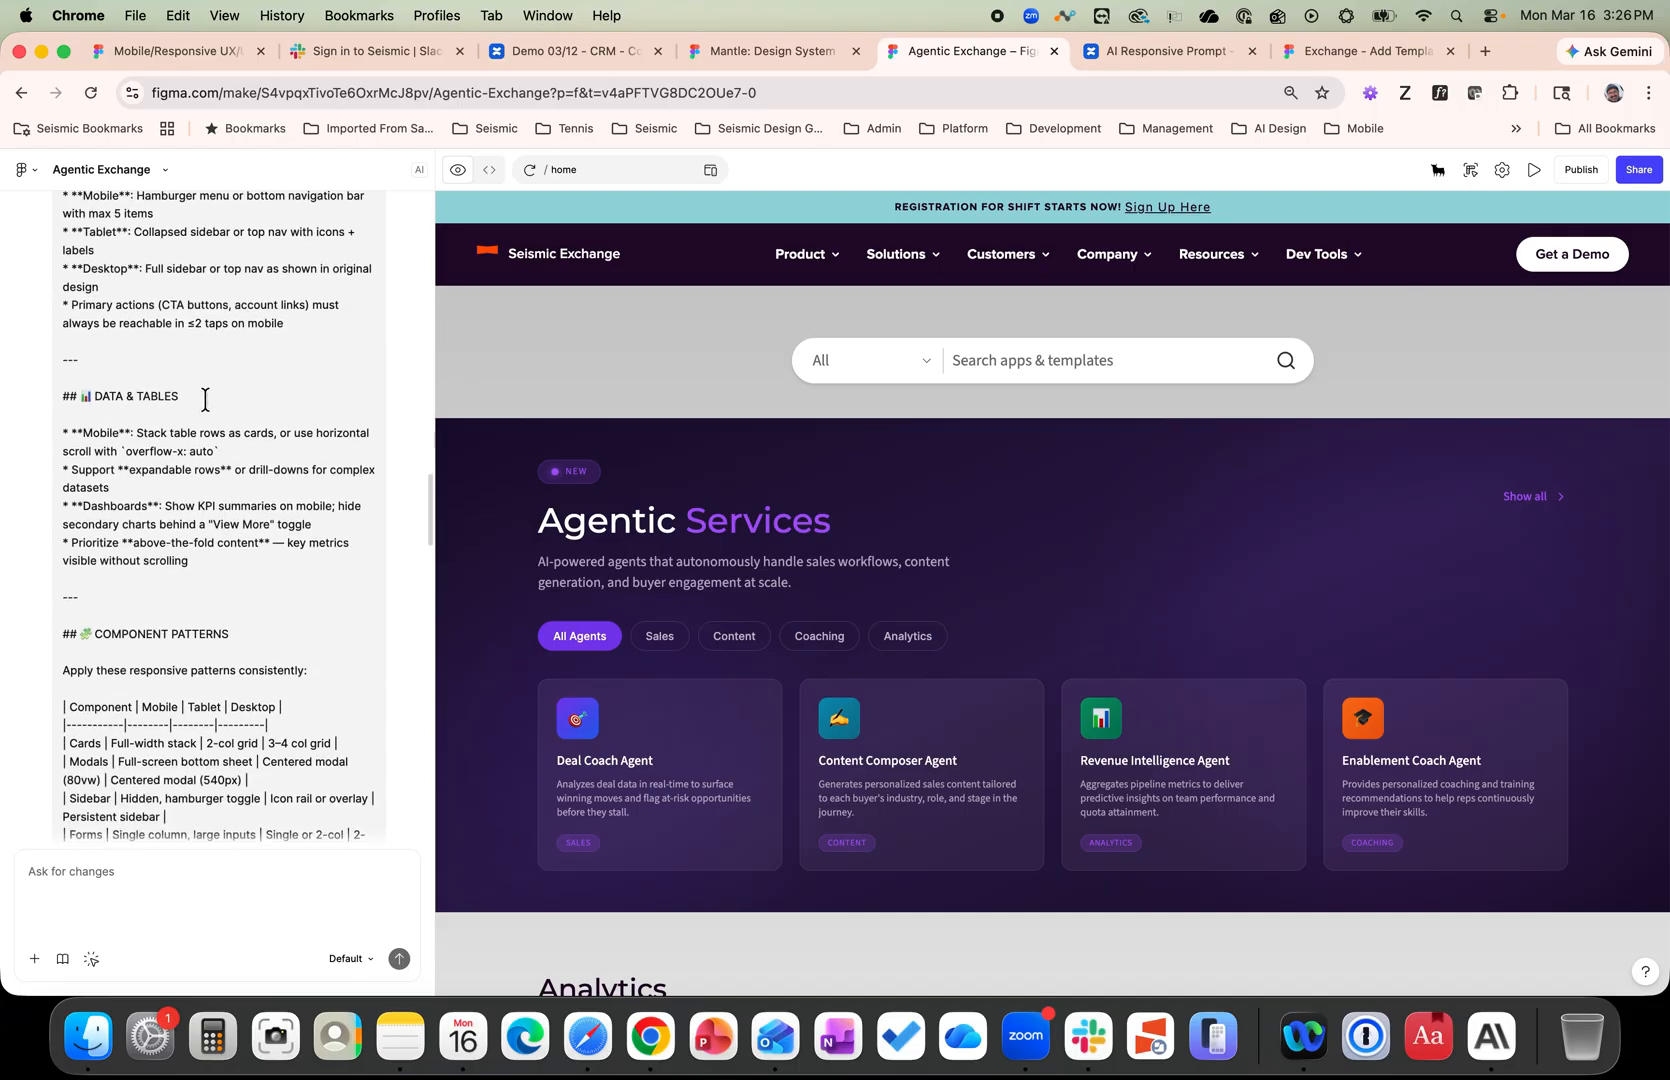
scroll(205, 399, "down", 4)
scroll(240, 480, "down", 2)
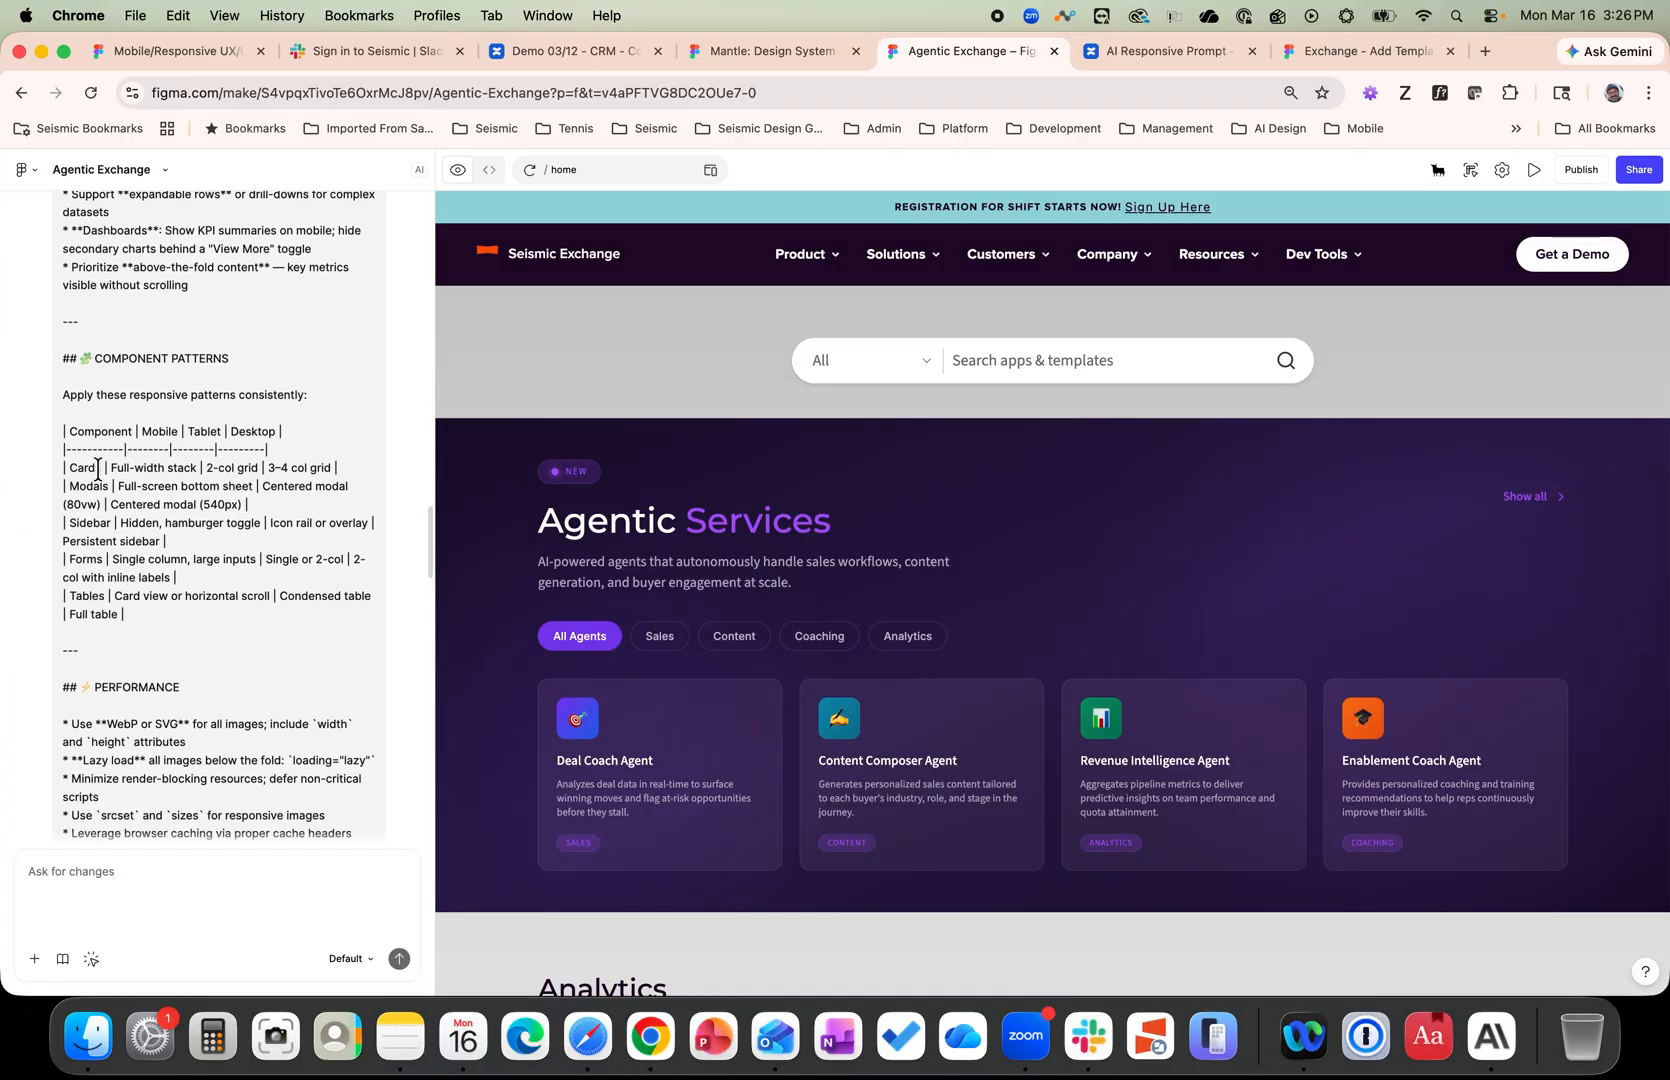
scroll(232, 484, "down", 3)
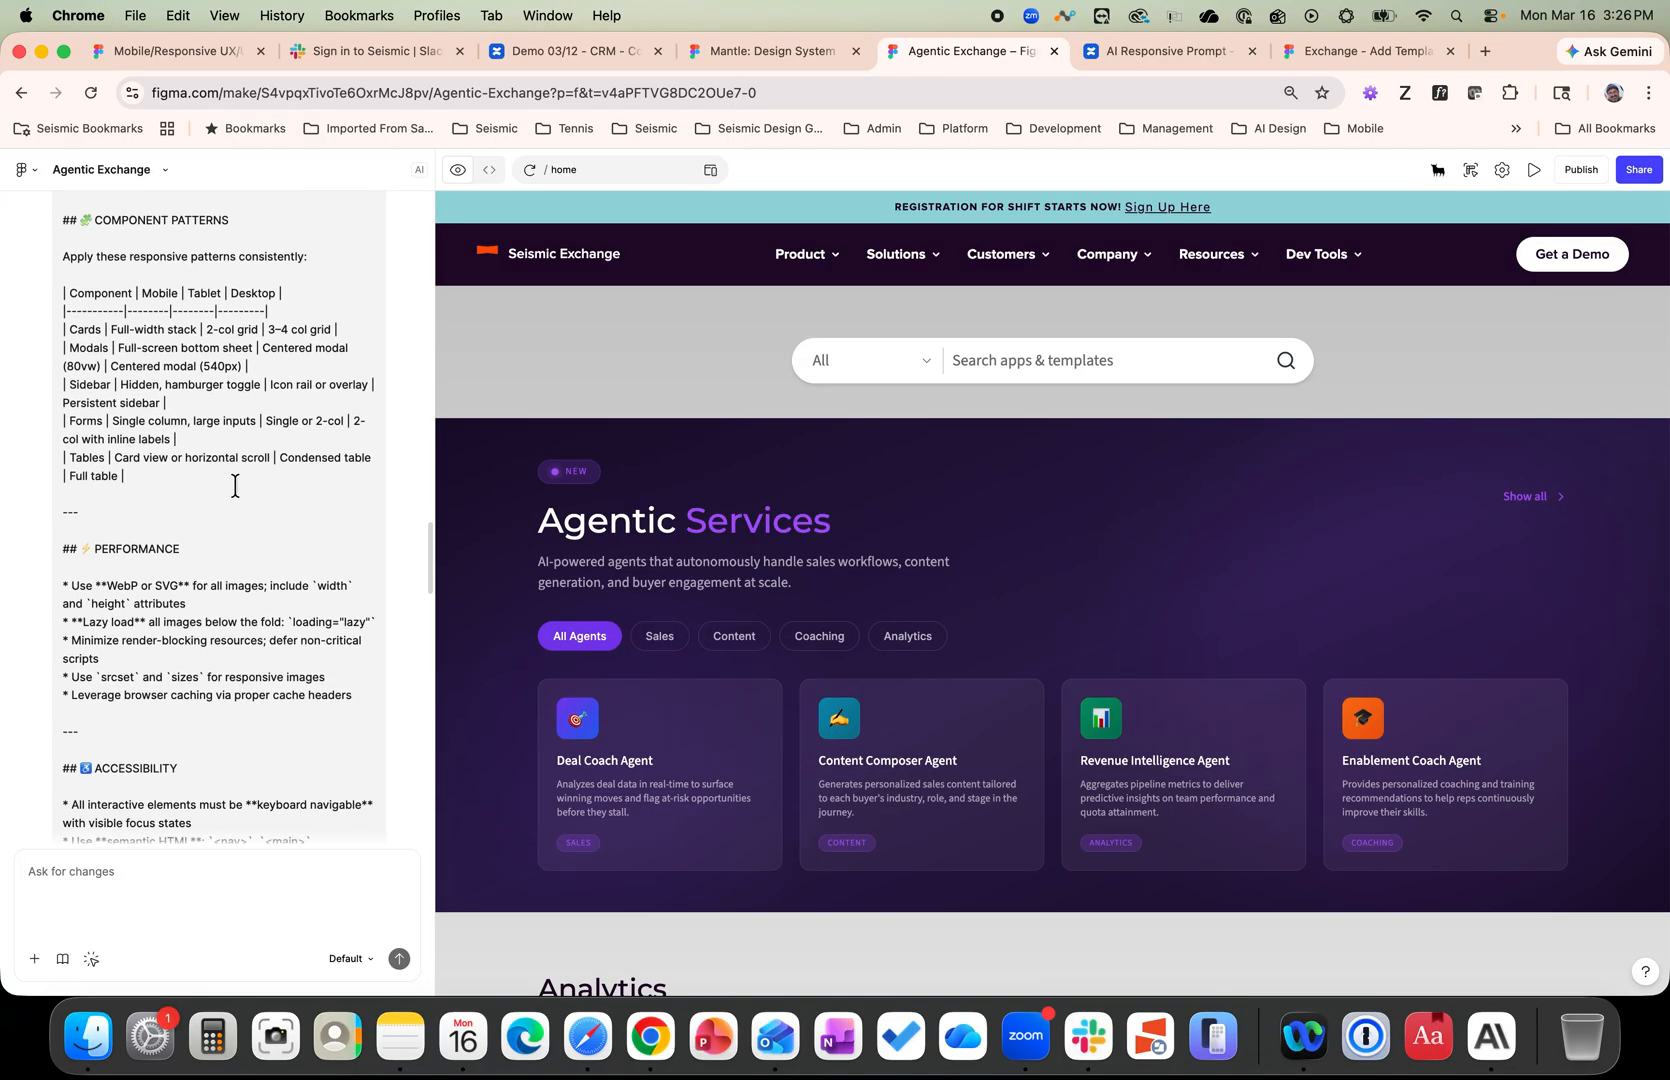
Read the rest of the responsive prompt: performance, accessibility, deliverables, and input sections.
scroll(235, 486, "down", 3)
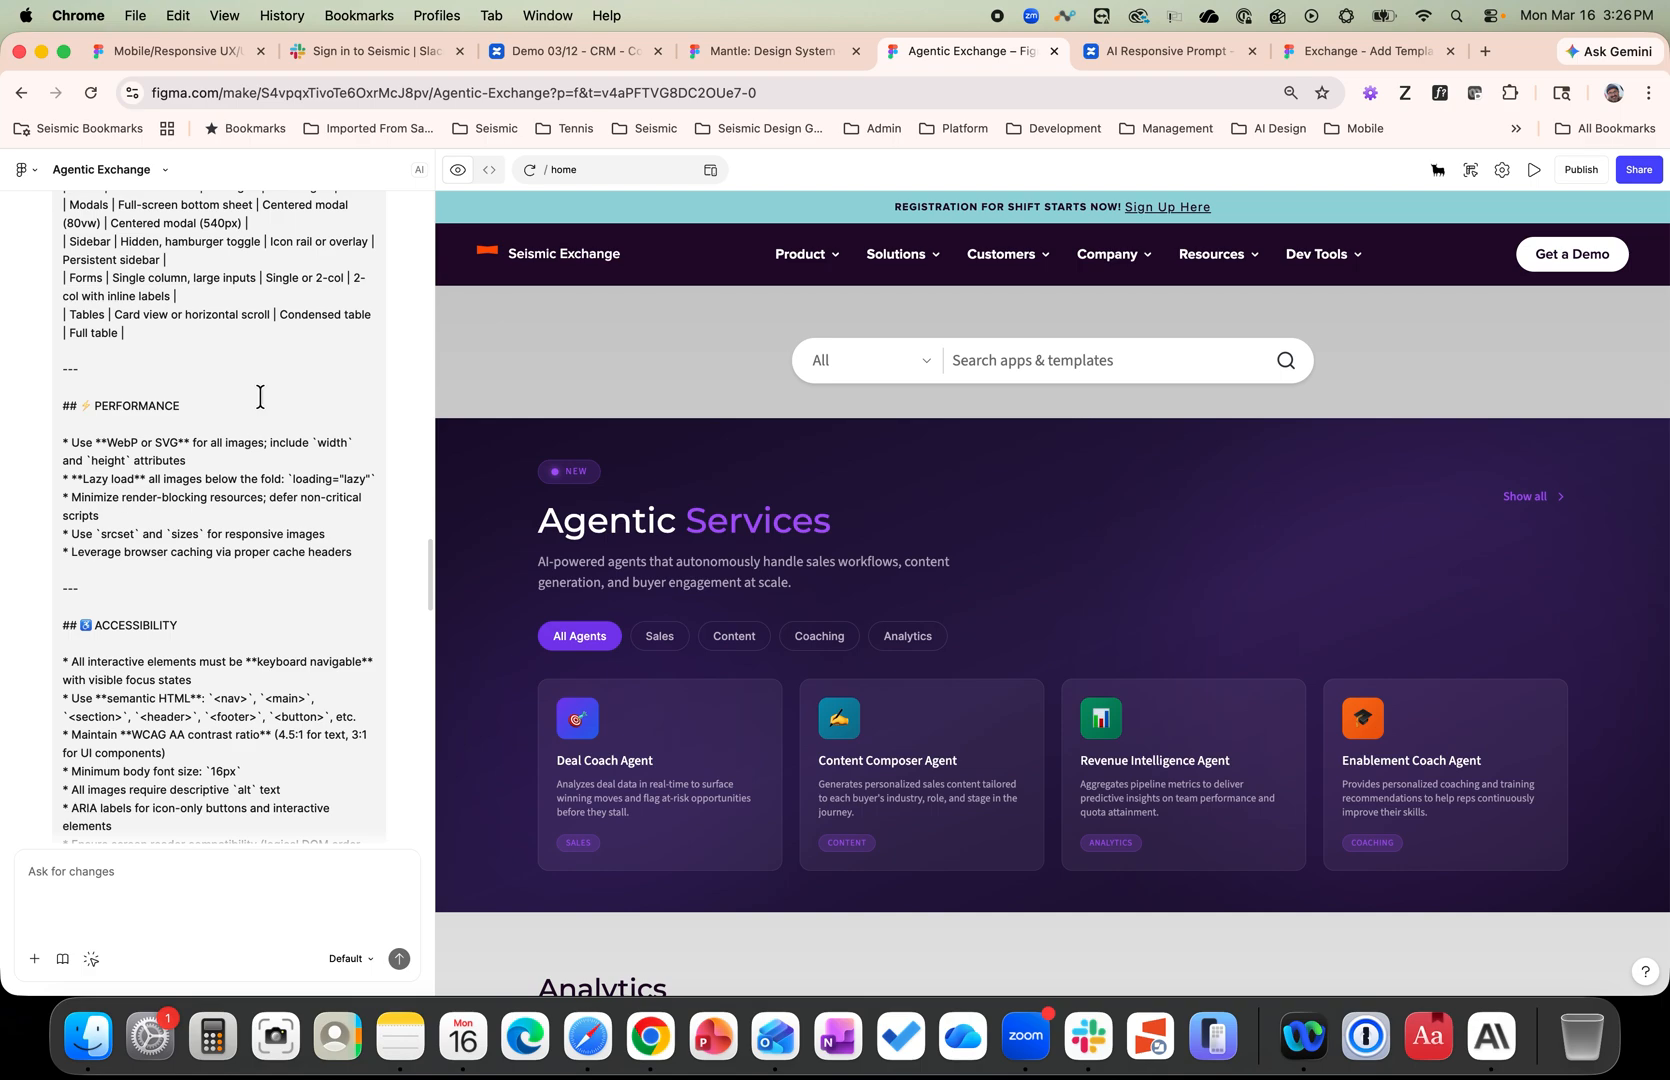
scroll(260, 397, "down", 3)
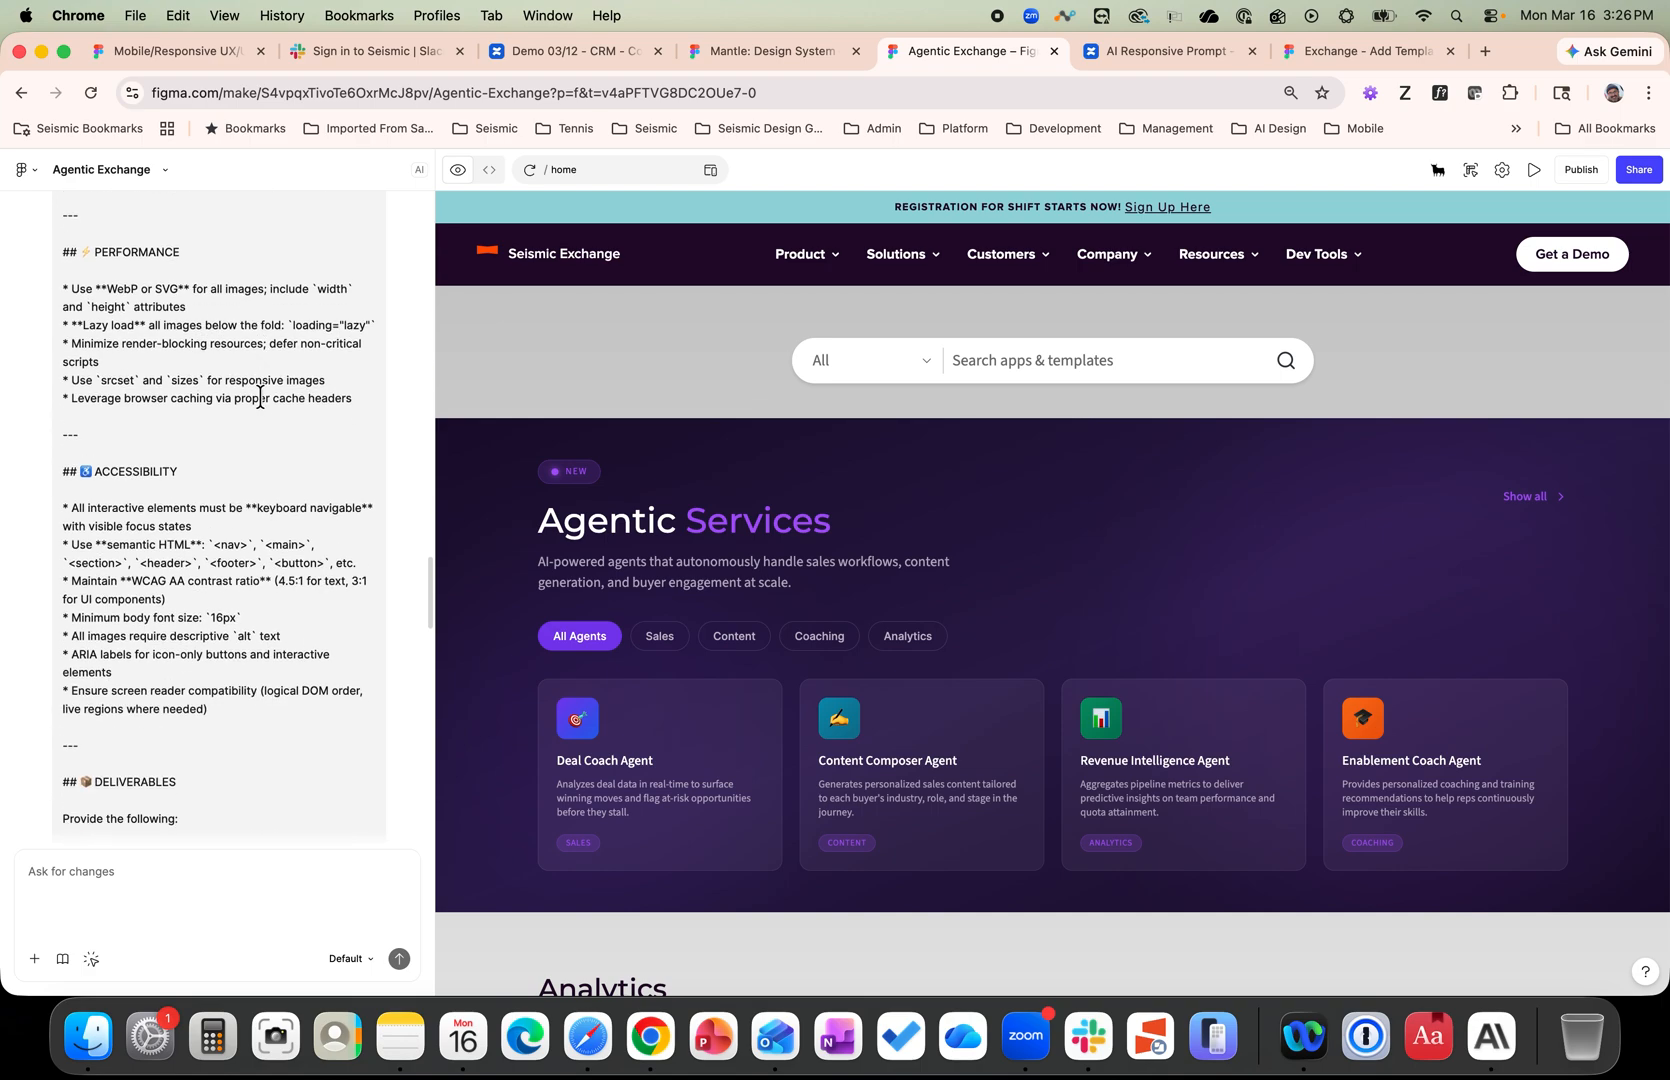
scroll(255, 465, "down", 1)
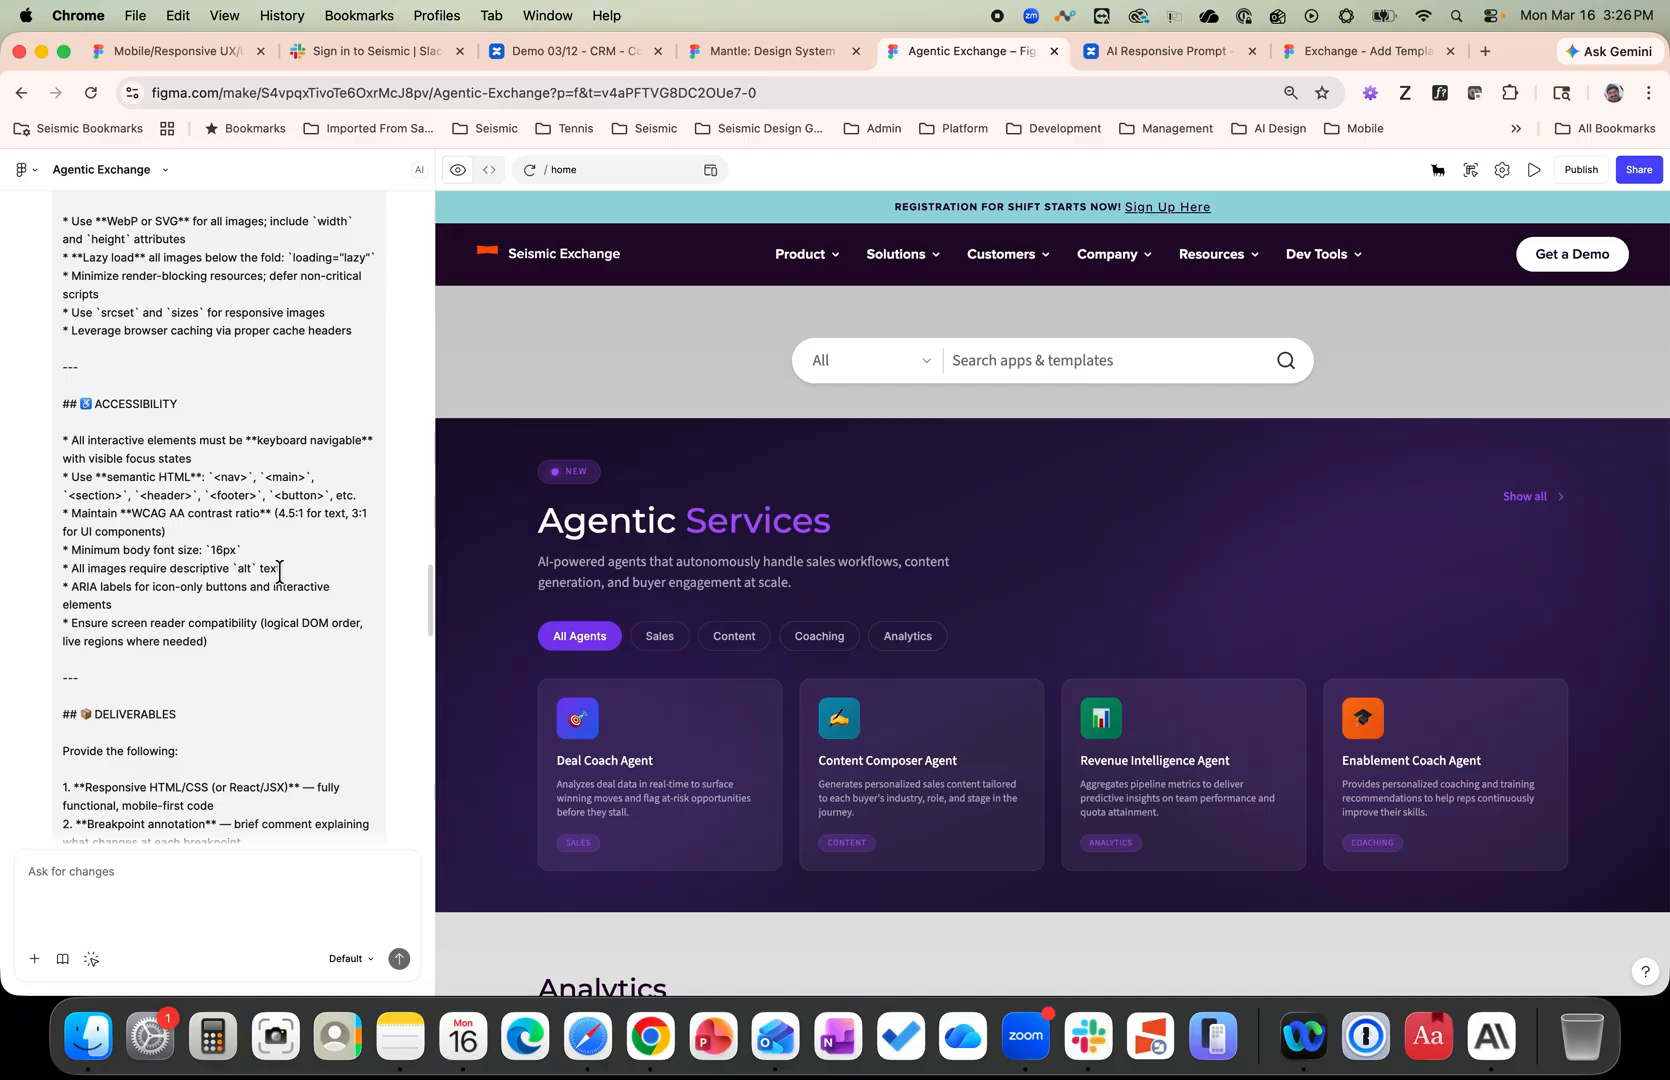
scroll(328, 553, "down", 4)
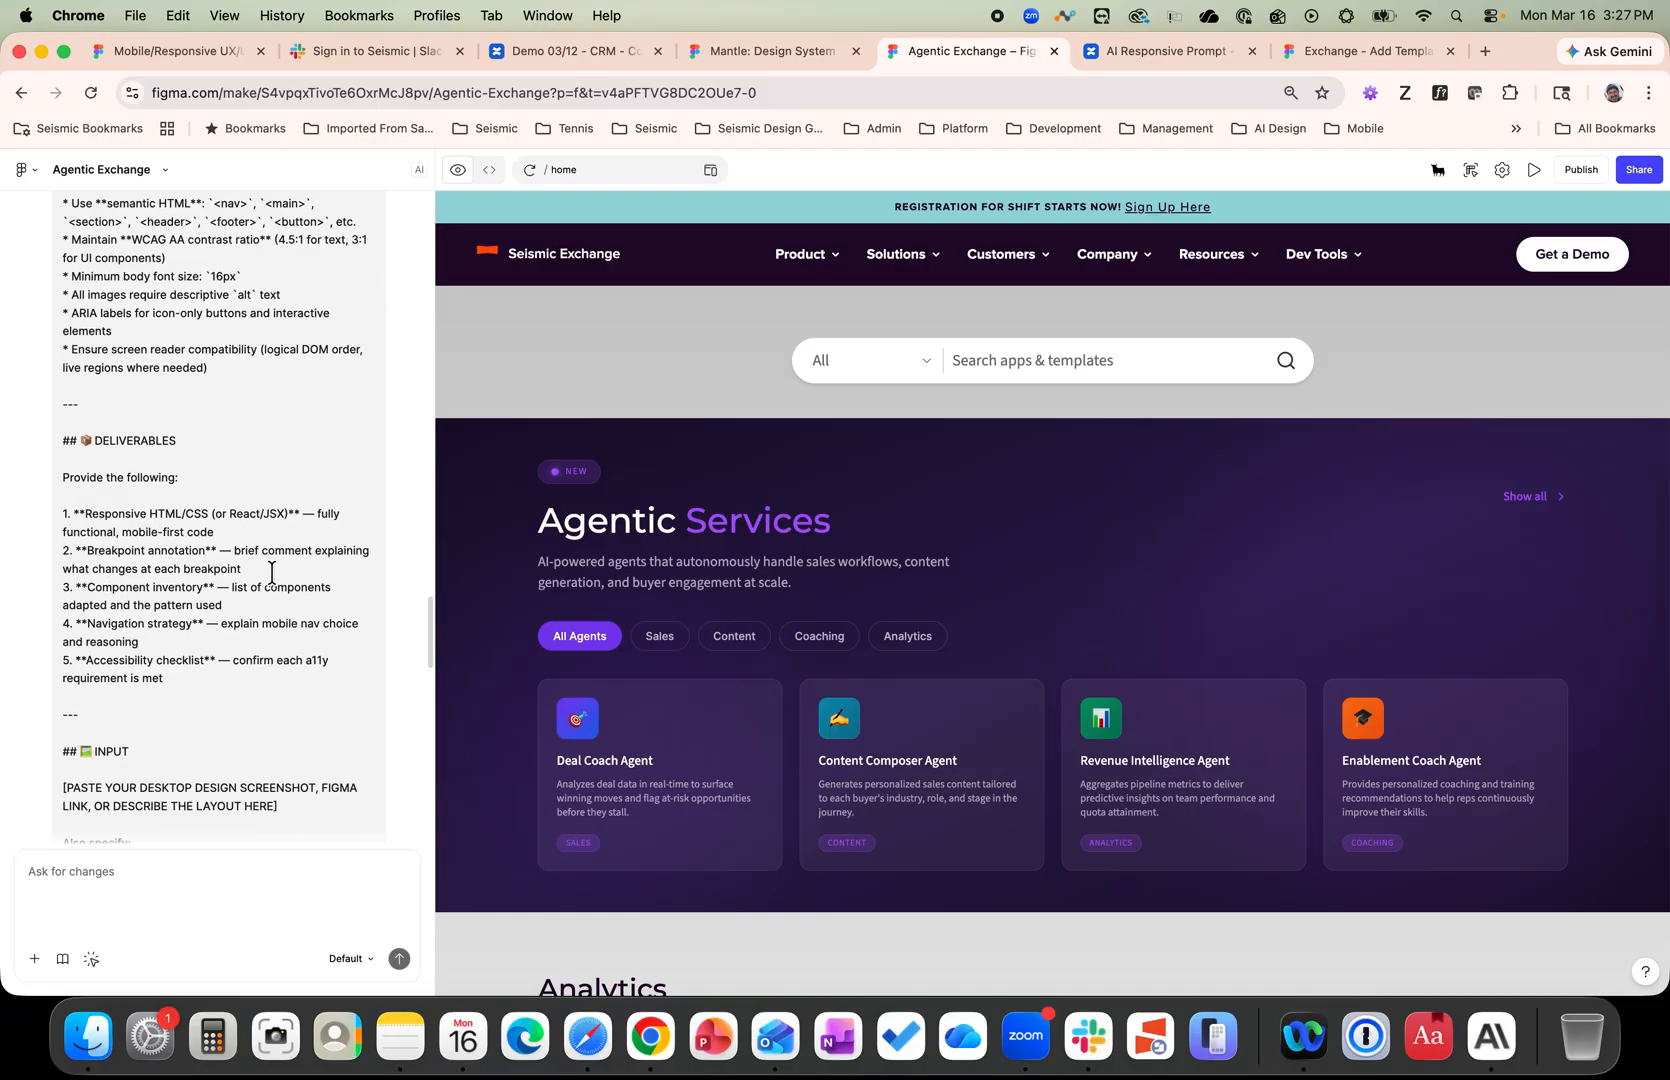
scroll(271, 565, "down", 1)
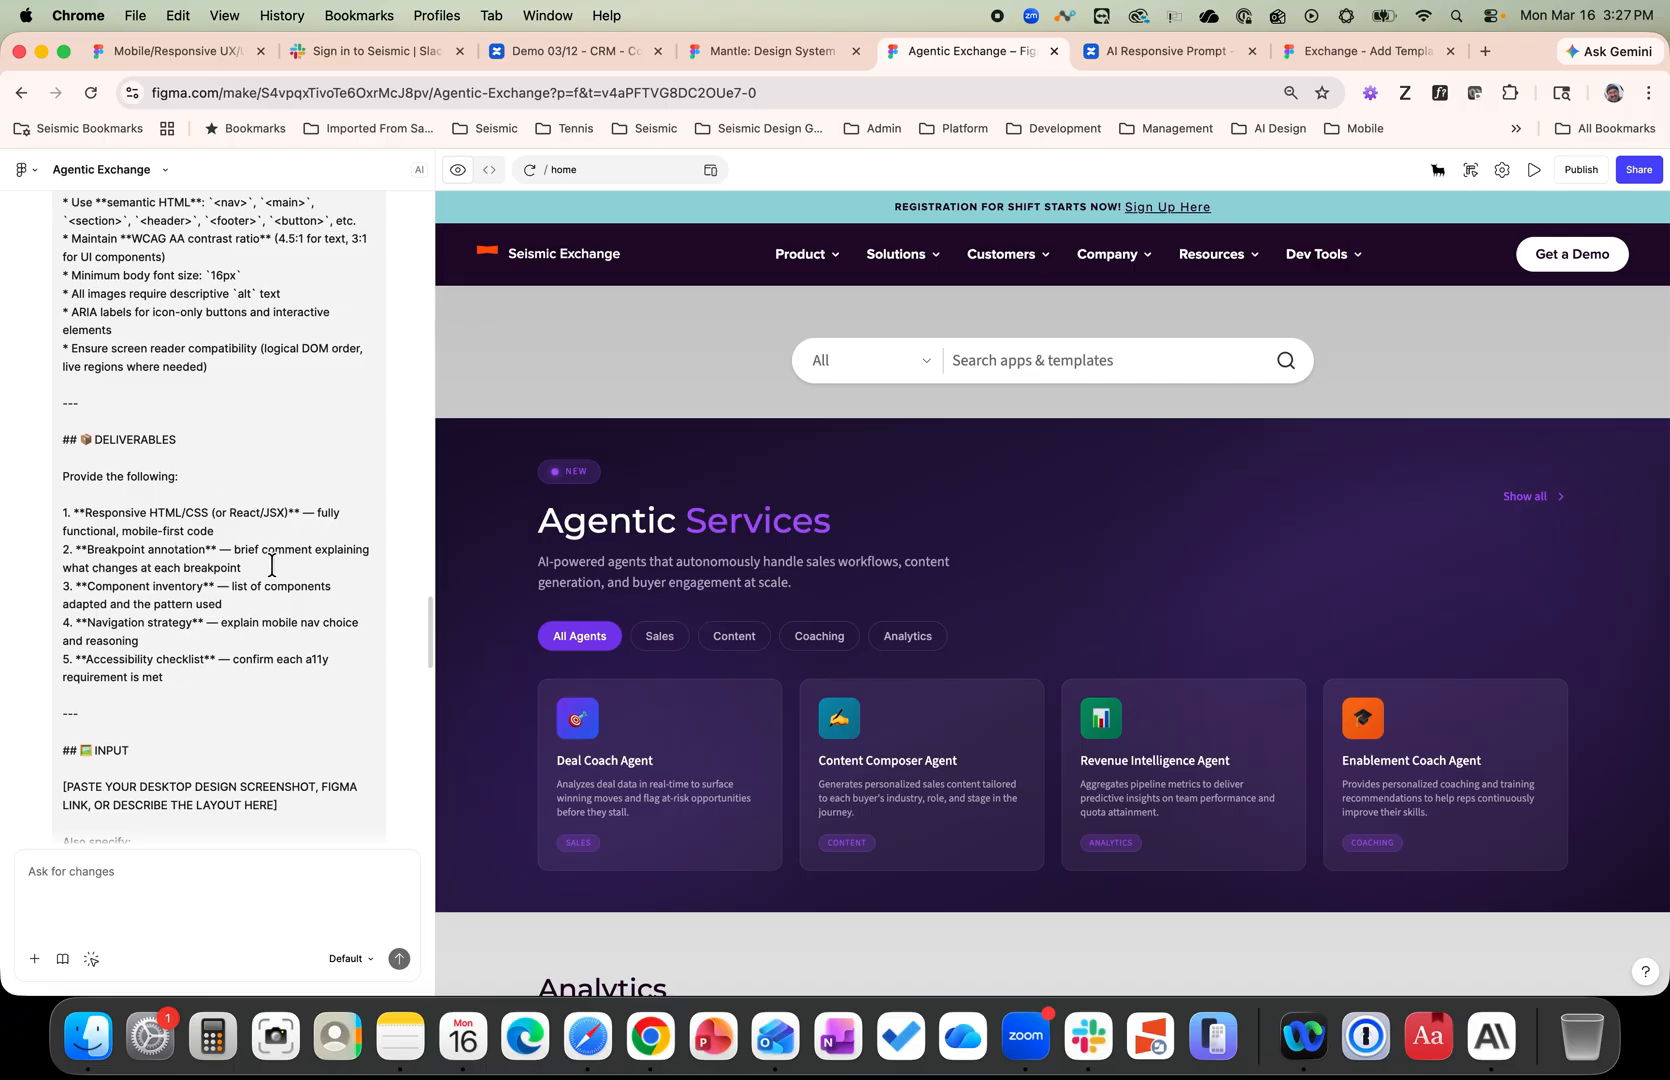
scroll(271, 565, "down", 5)
scroll(271, 565, "down", 1)
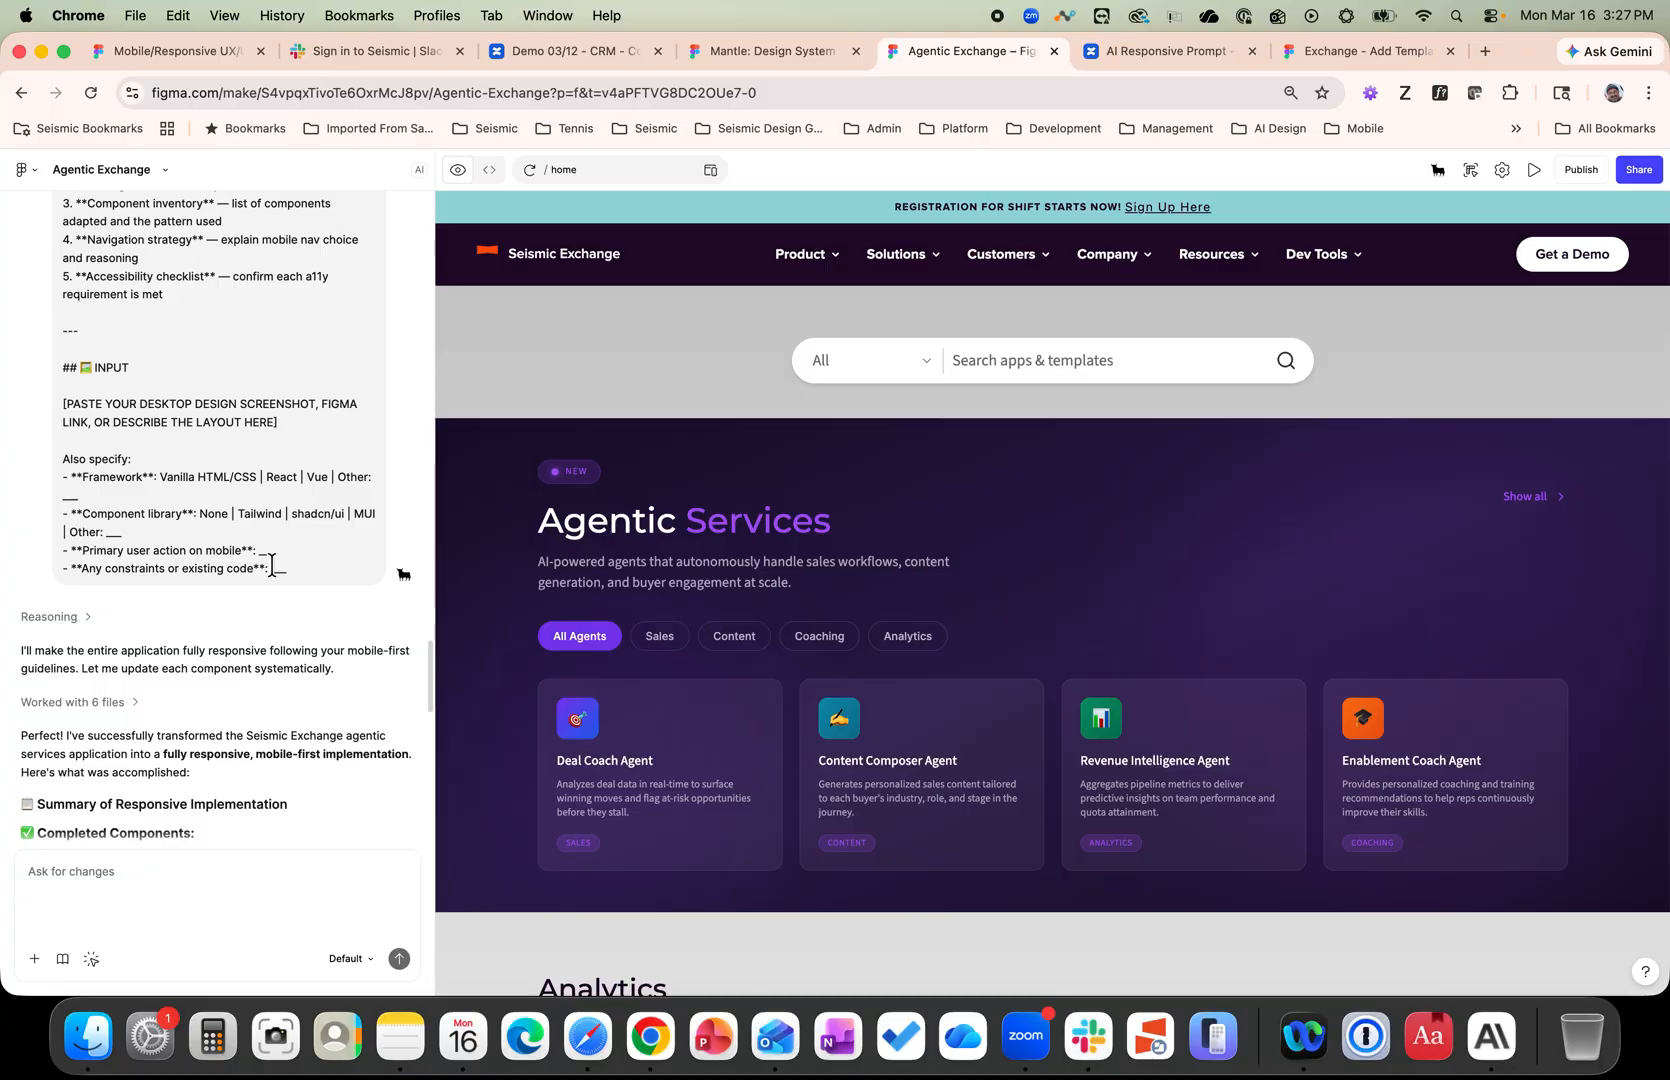
Read the reply's responsive implementation summary, covering completed components, breakpoints, accessibility features, responsive patterns, and performance.
scroll(271, 565, "down", 5)
scroll(271, 565, "down", 1)
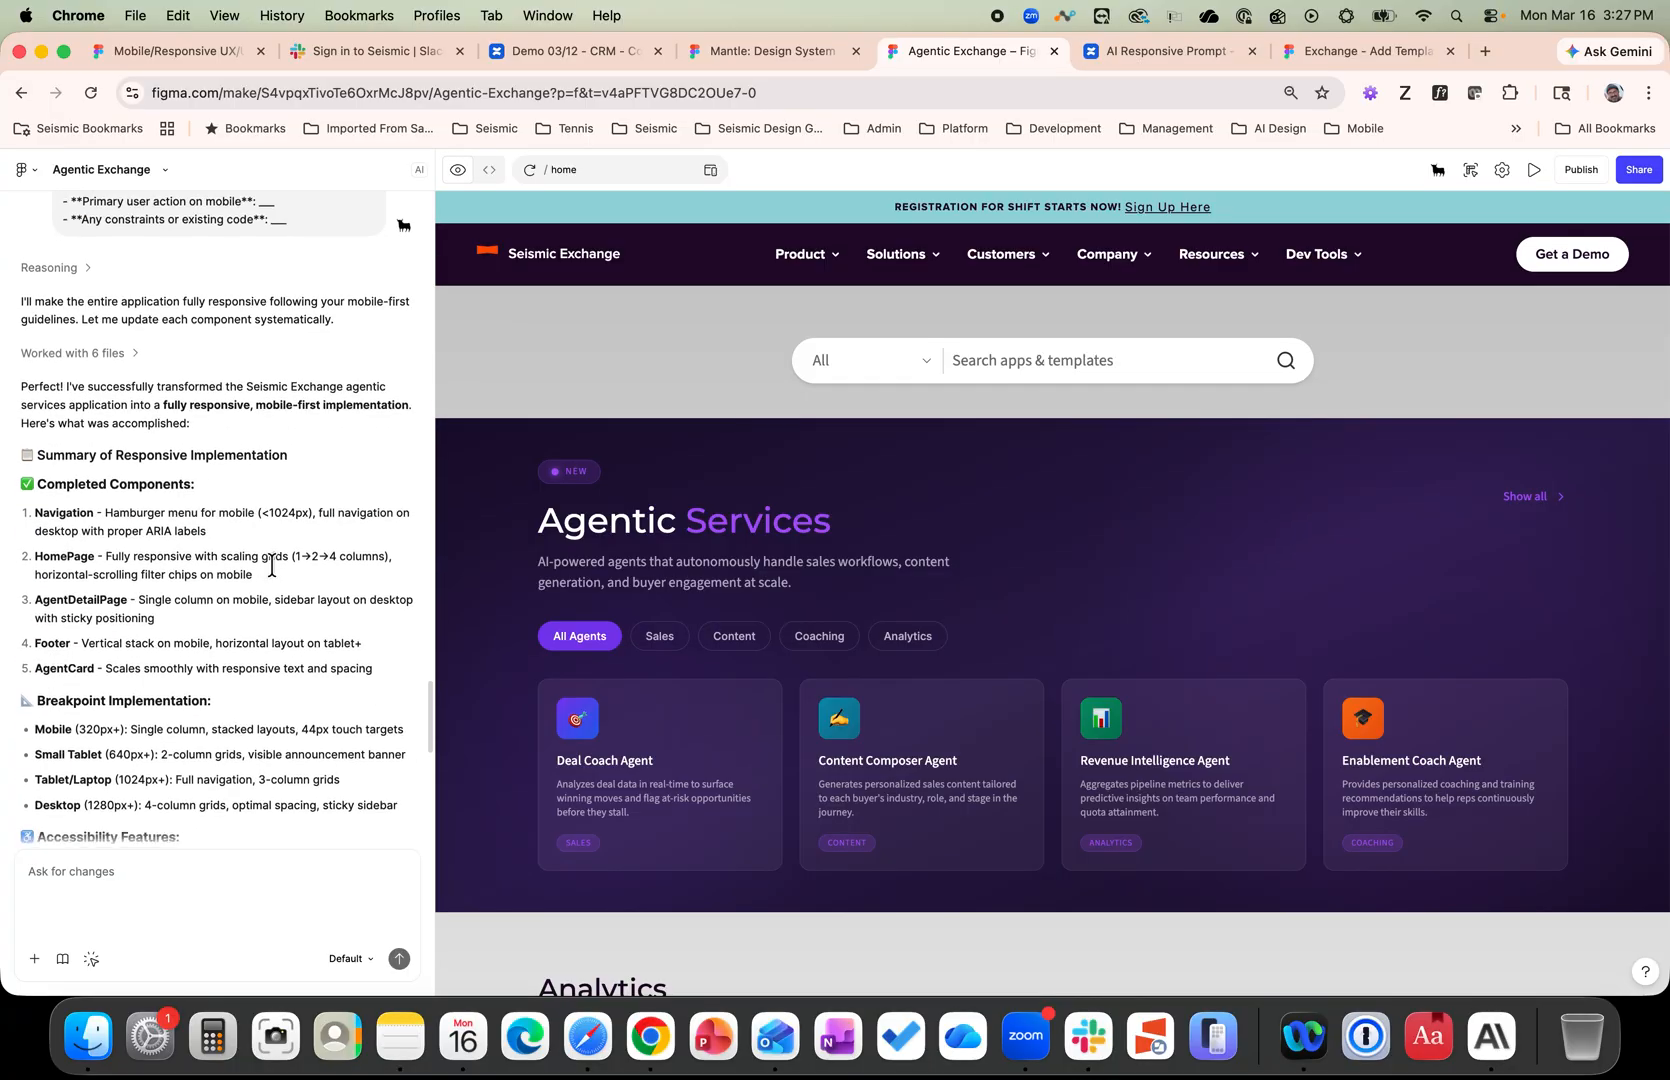
scroll(271, 565, "down", 3)
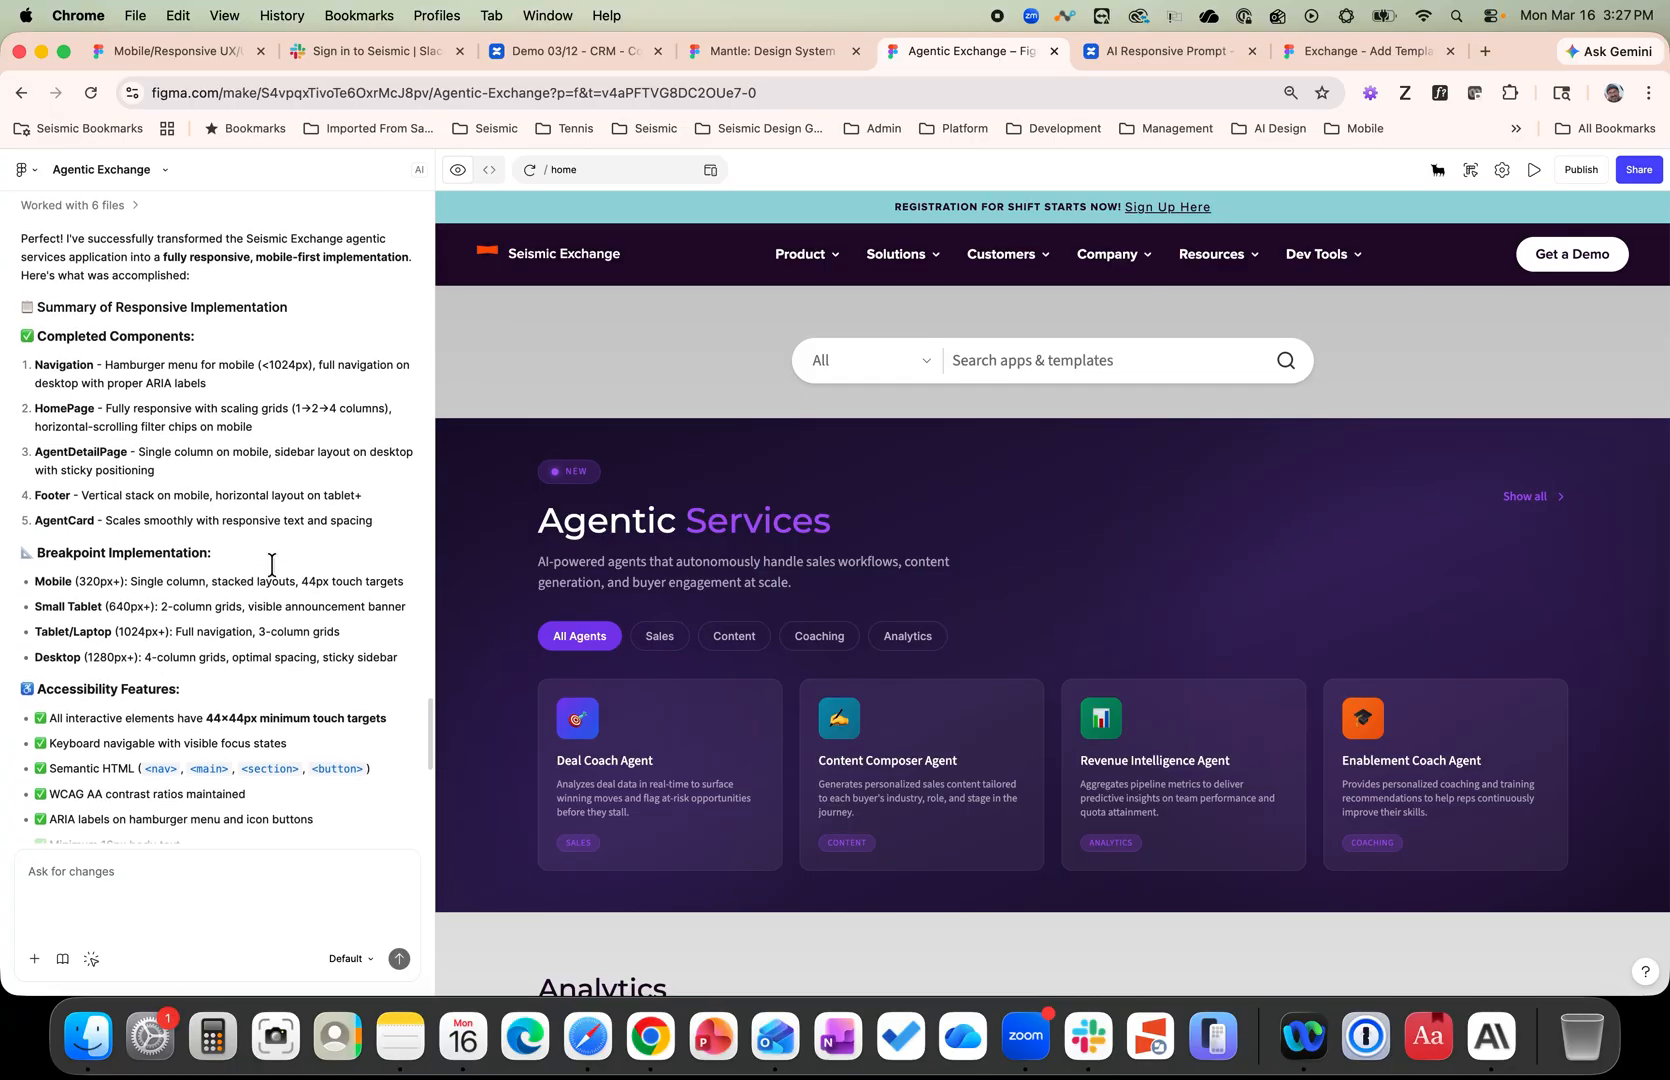
scroll(271, 565, "down", 6)
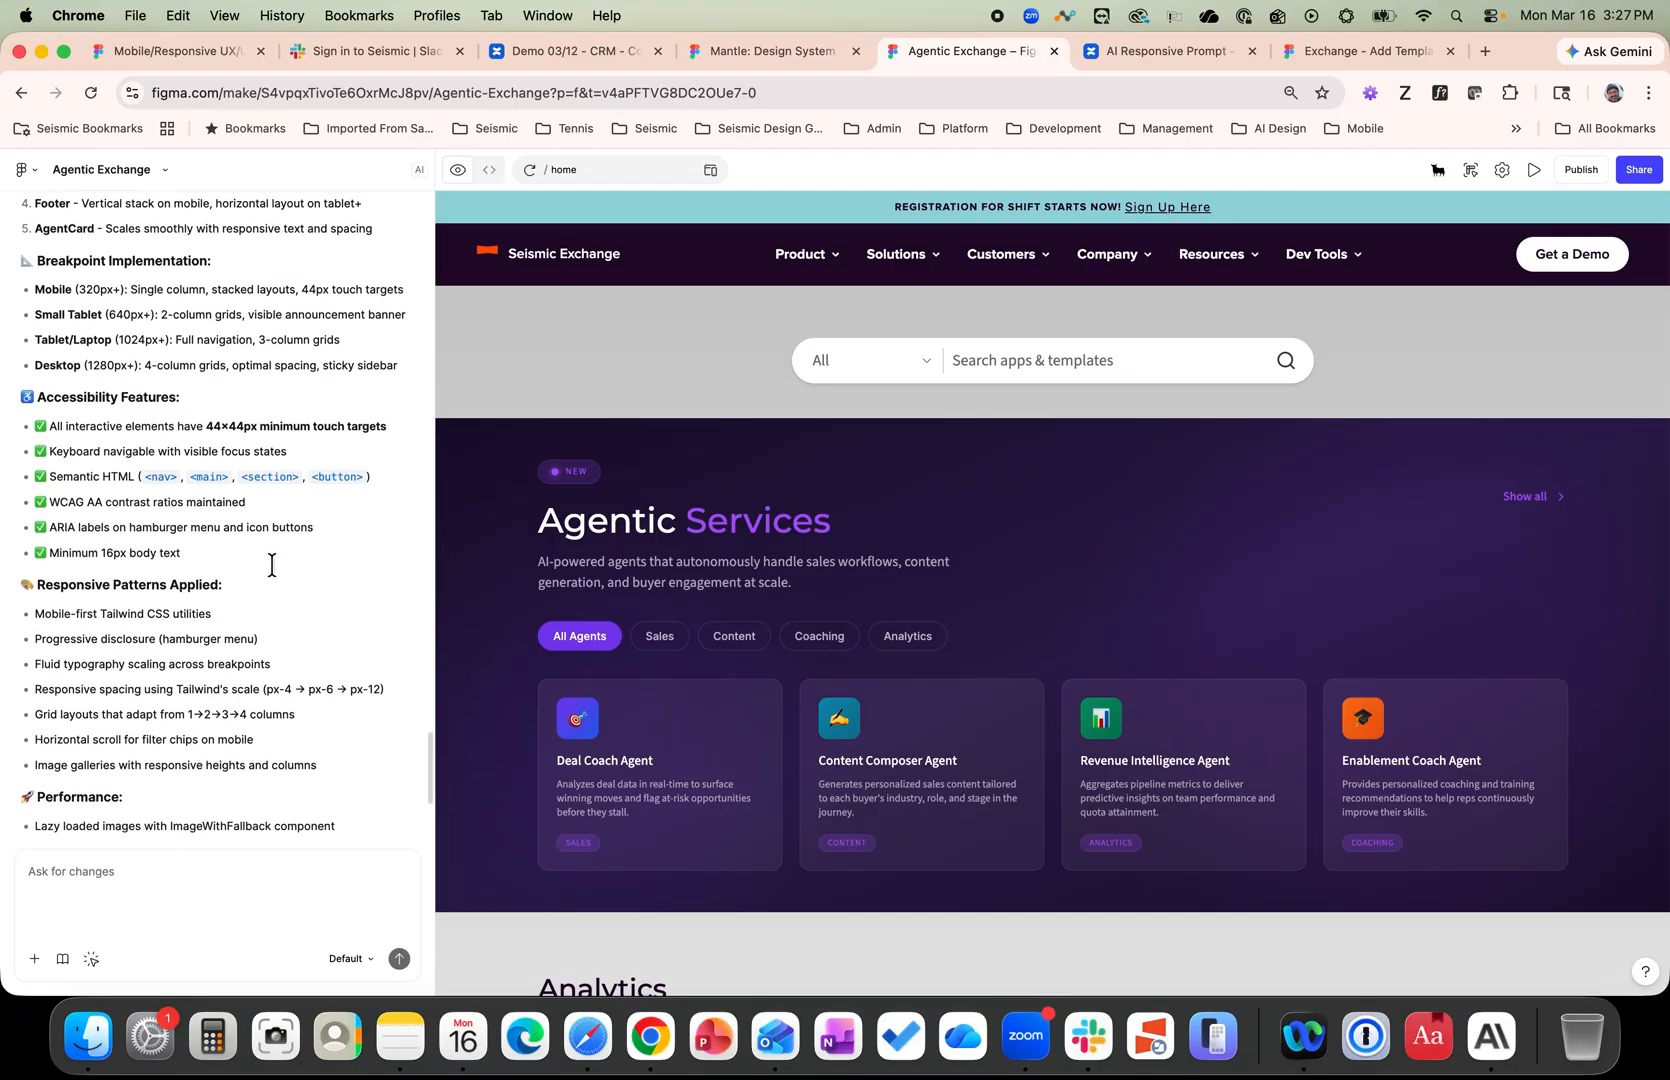
scroll(238, 505, "down", 4)
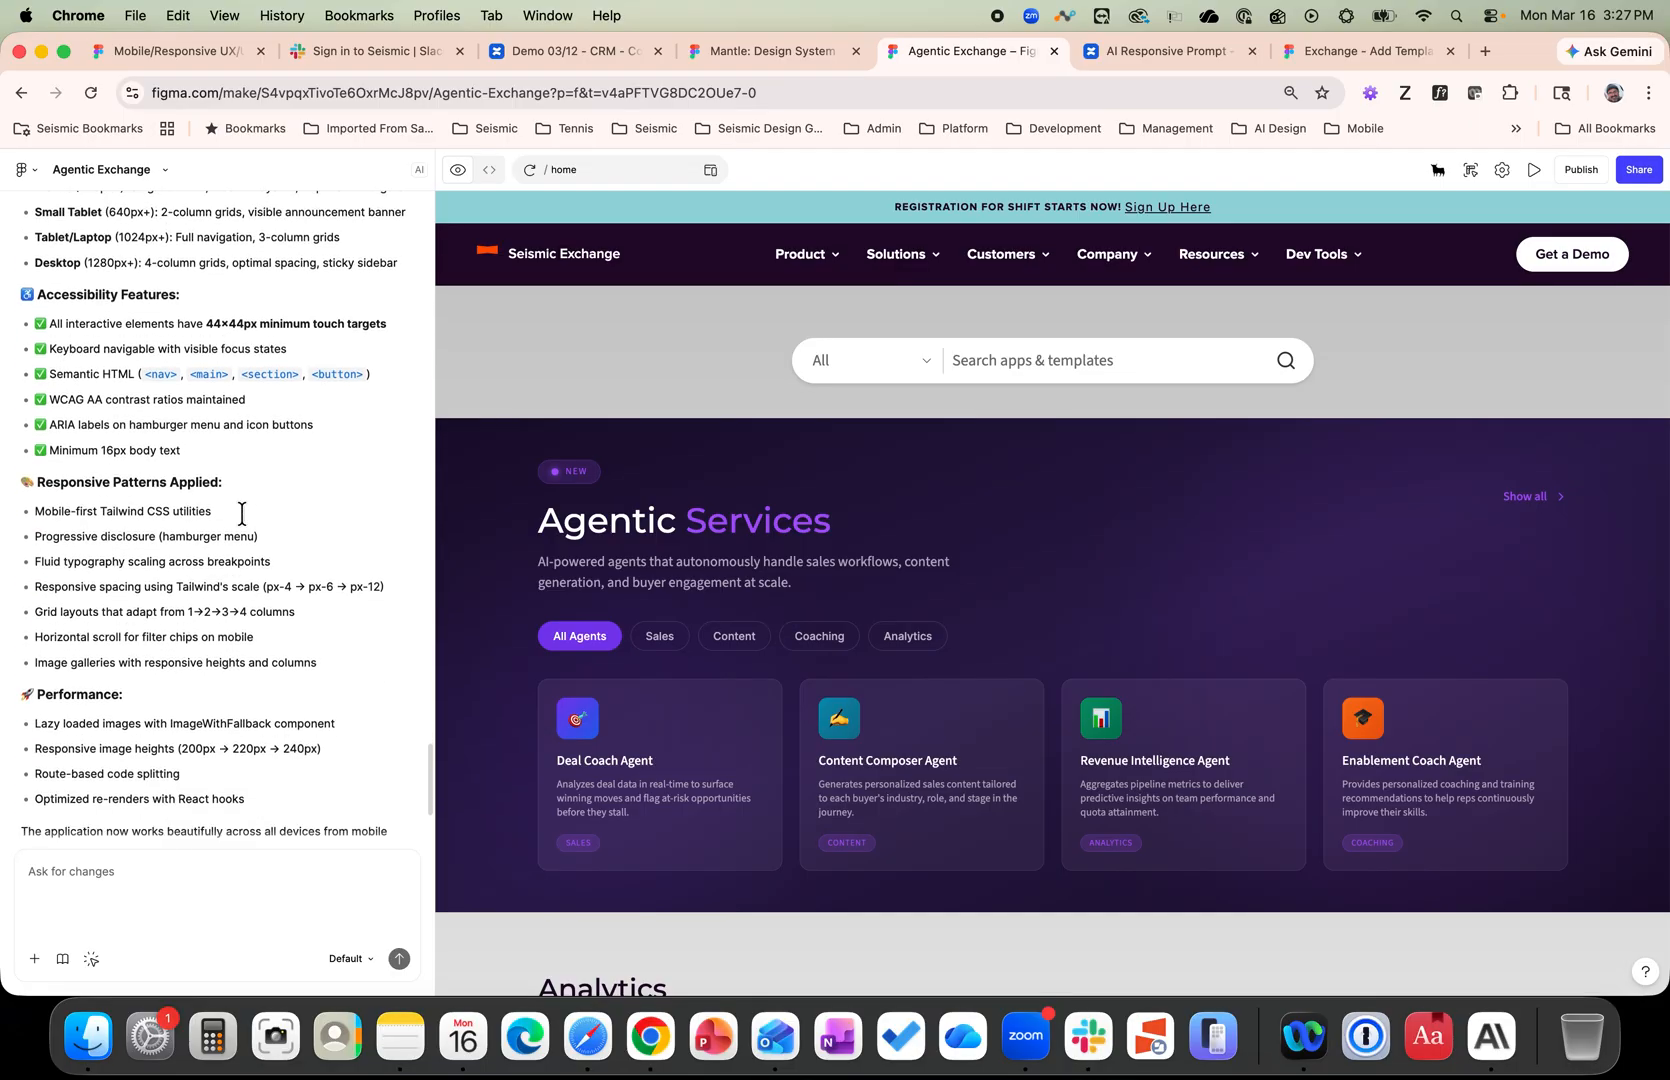
scroll(241, 514, "down", 2)
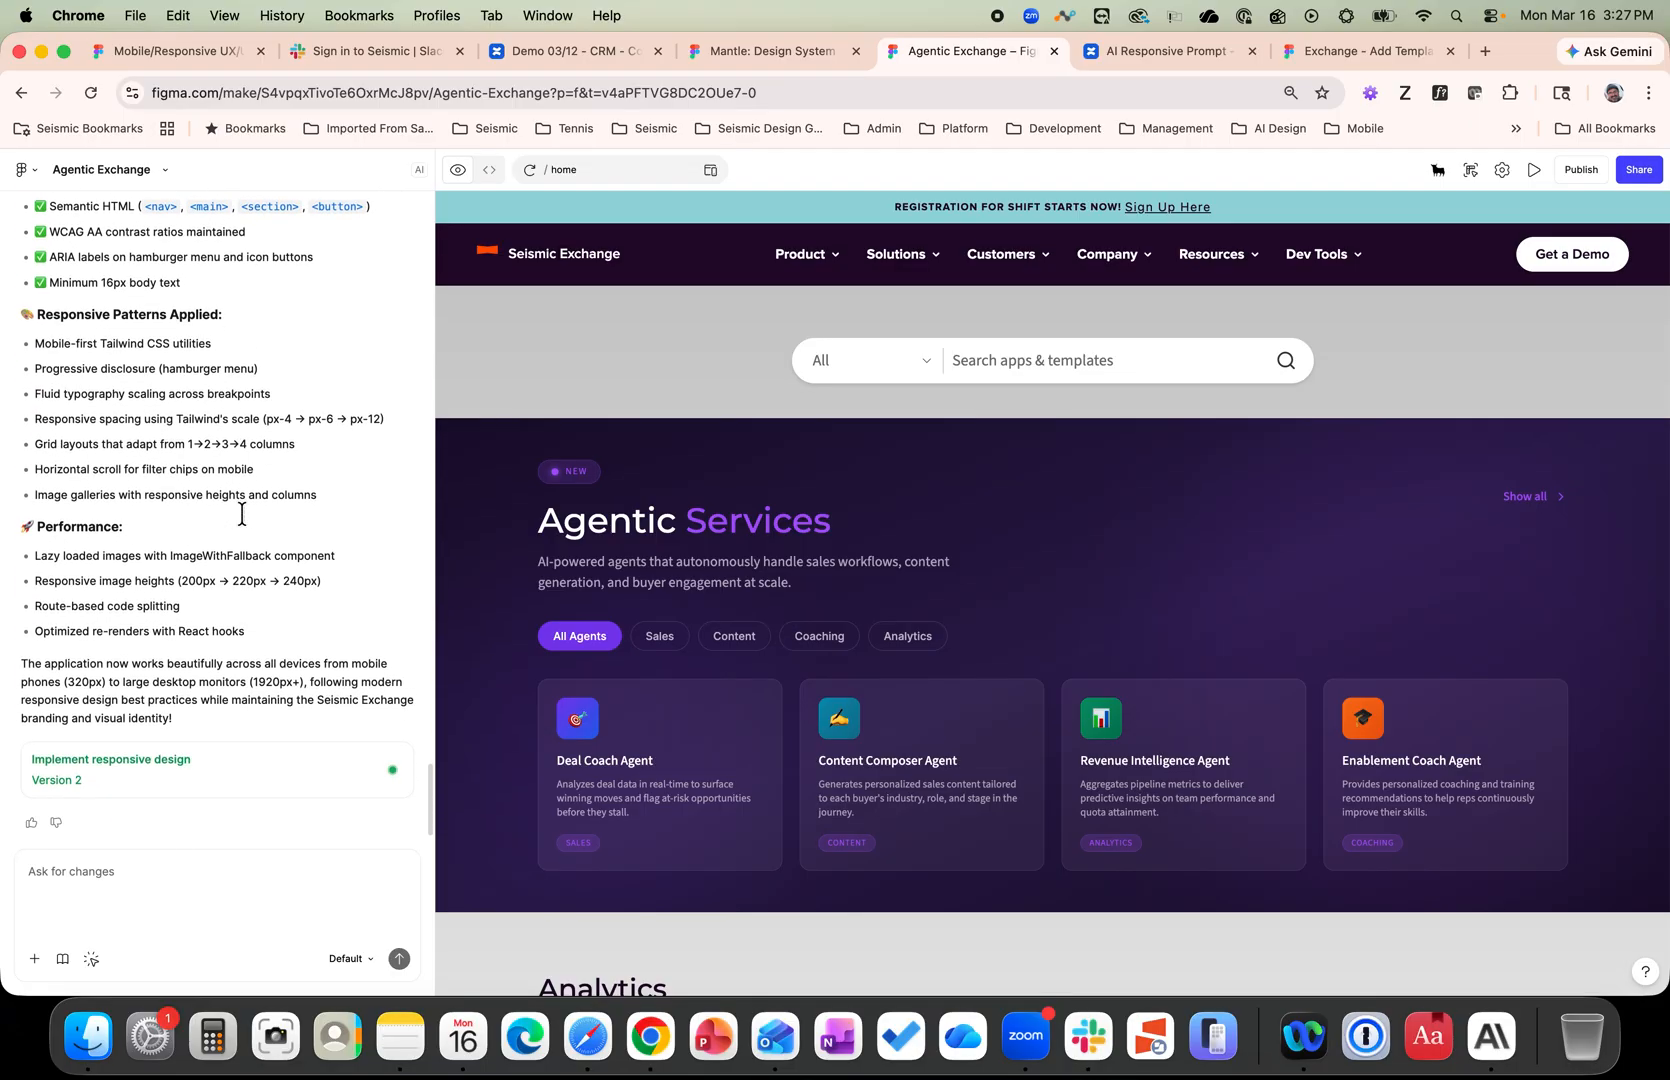
scroll(241, 514, "up", 15)
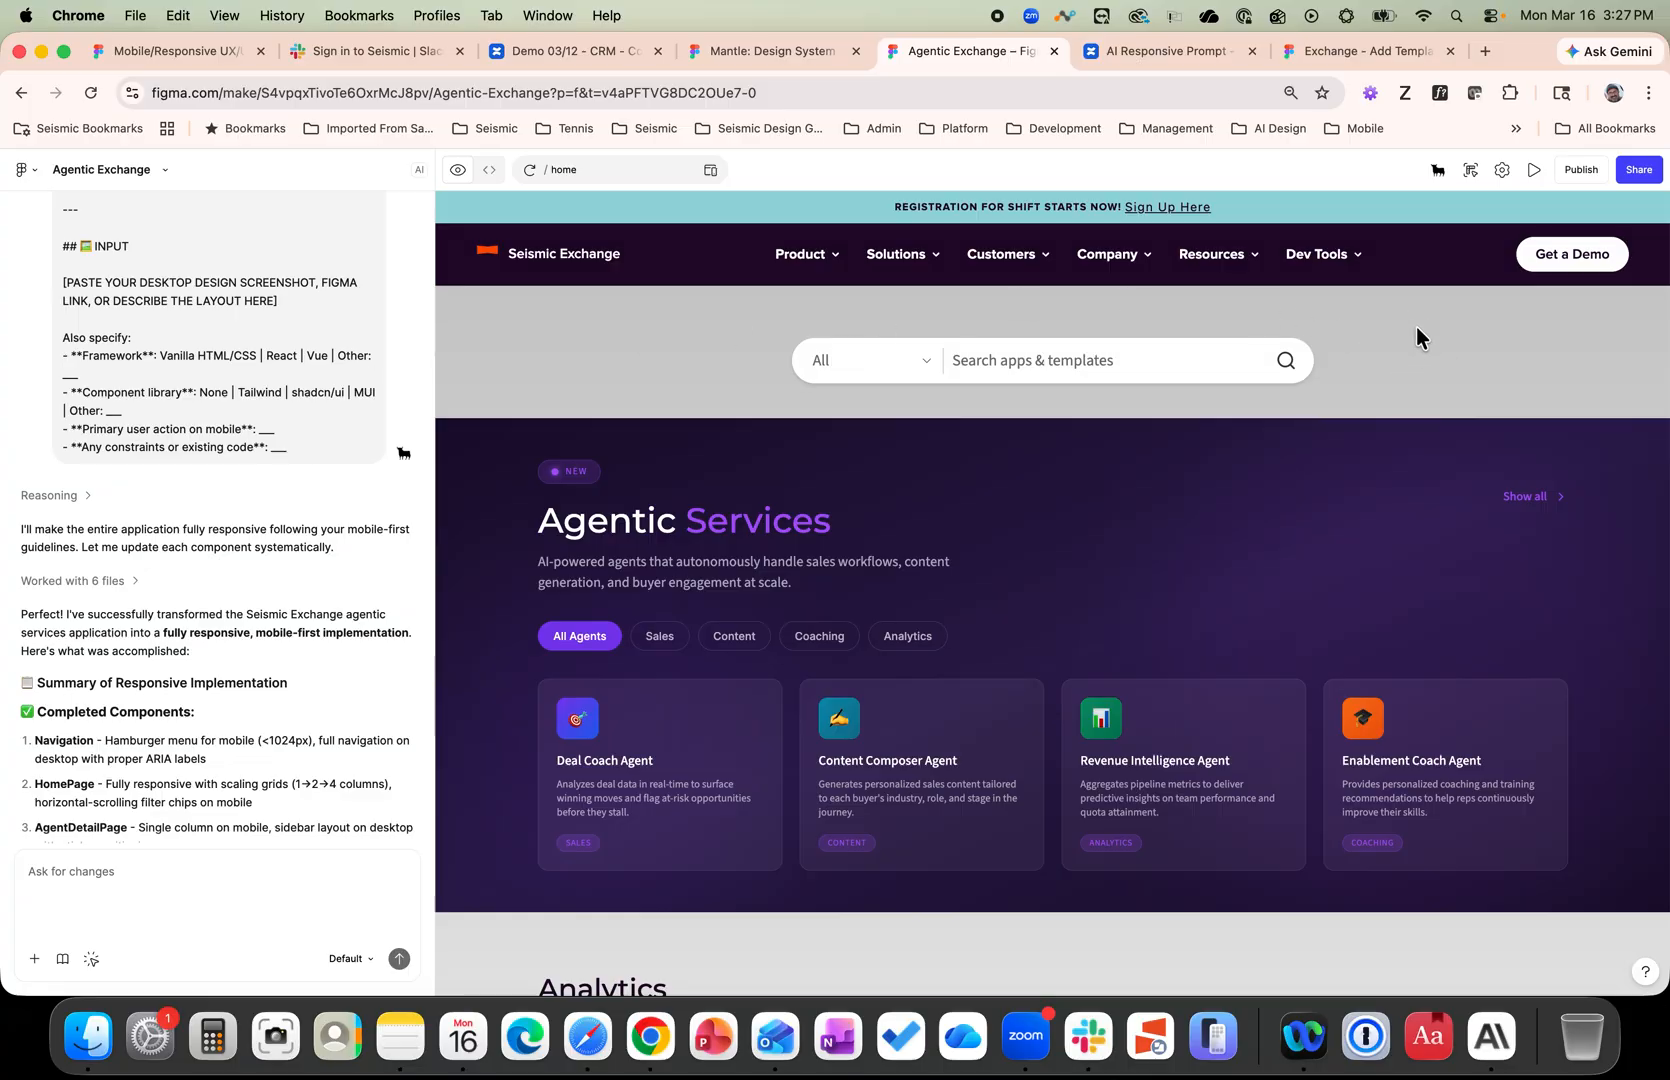
Open the browser's developer tools, check the list of emulated device presets, and close the tools.
left_click(1649, 92)
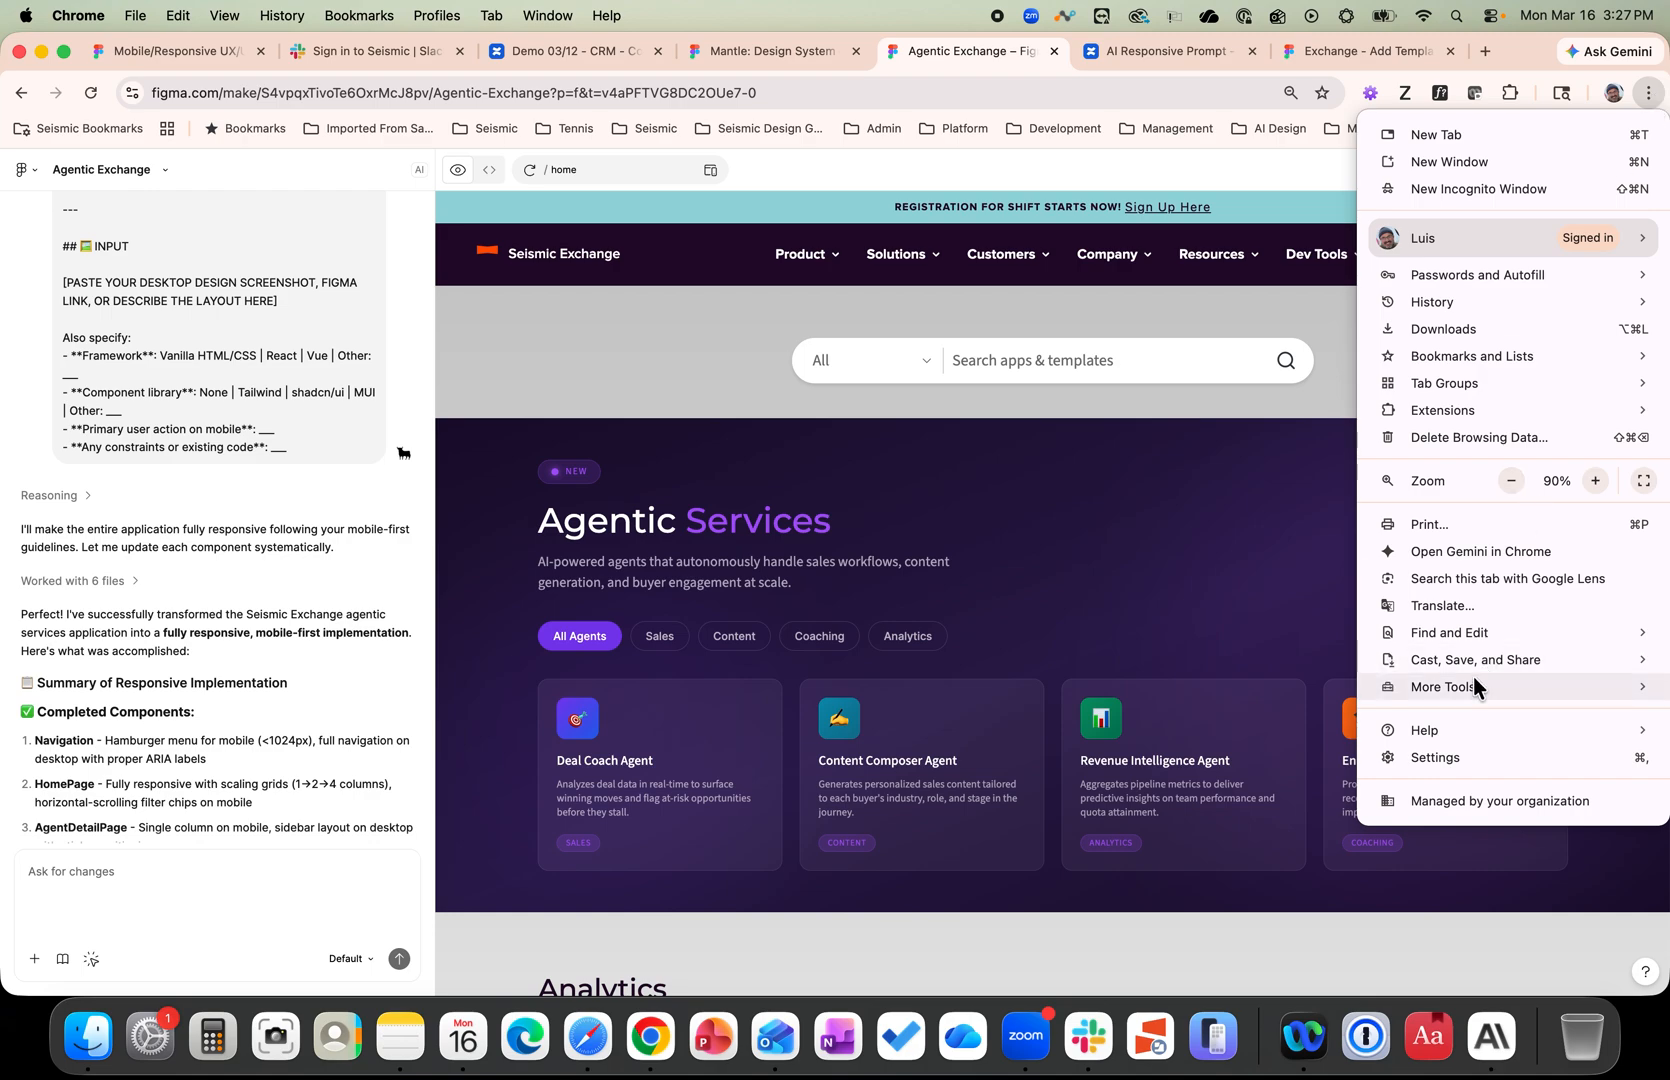
mouse_move(1471, 684)
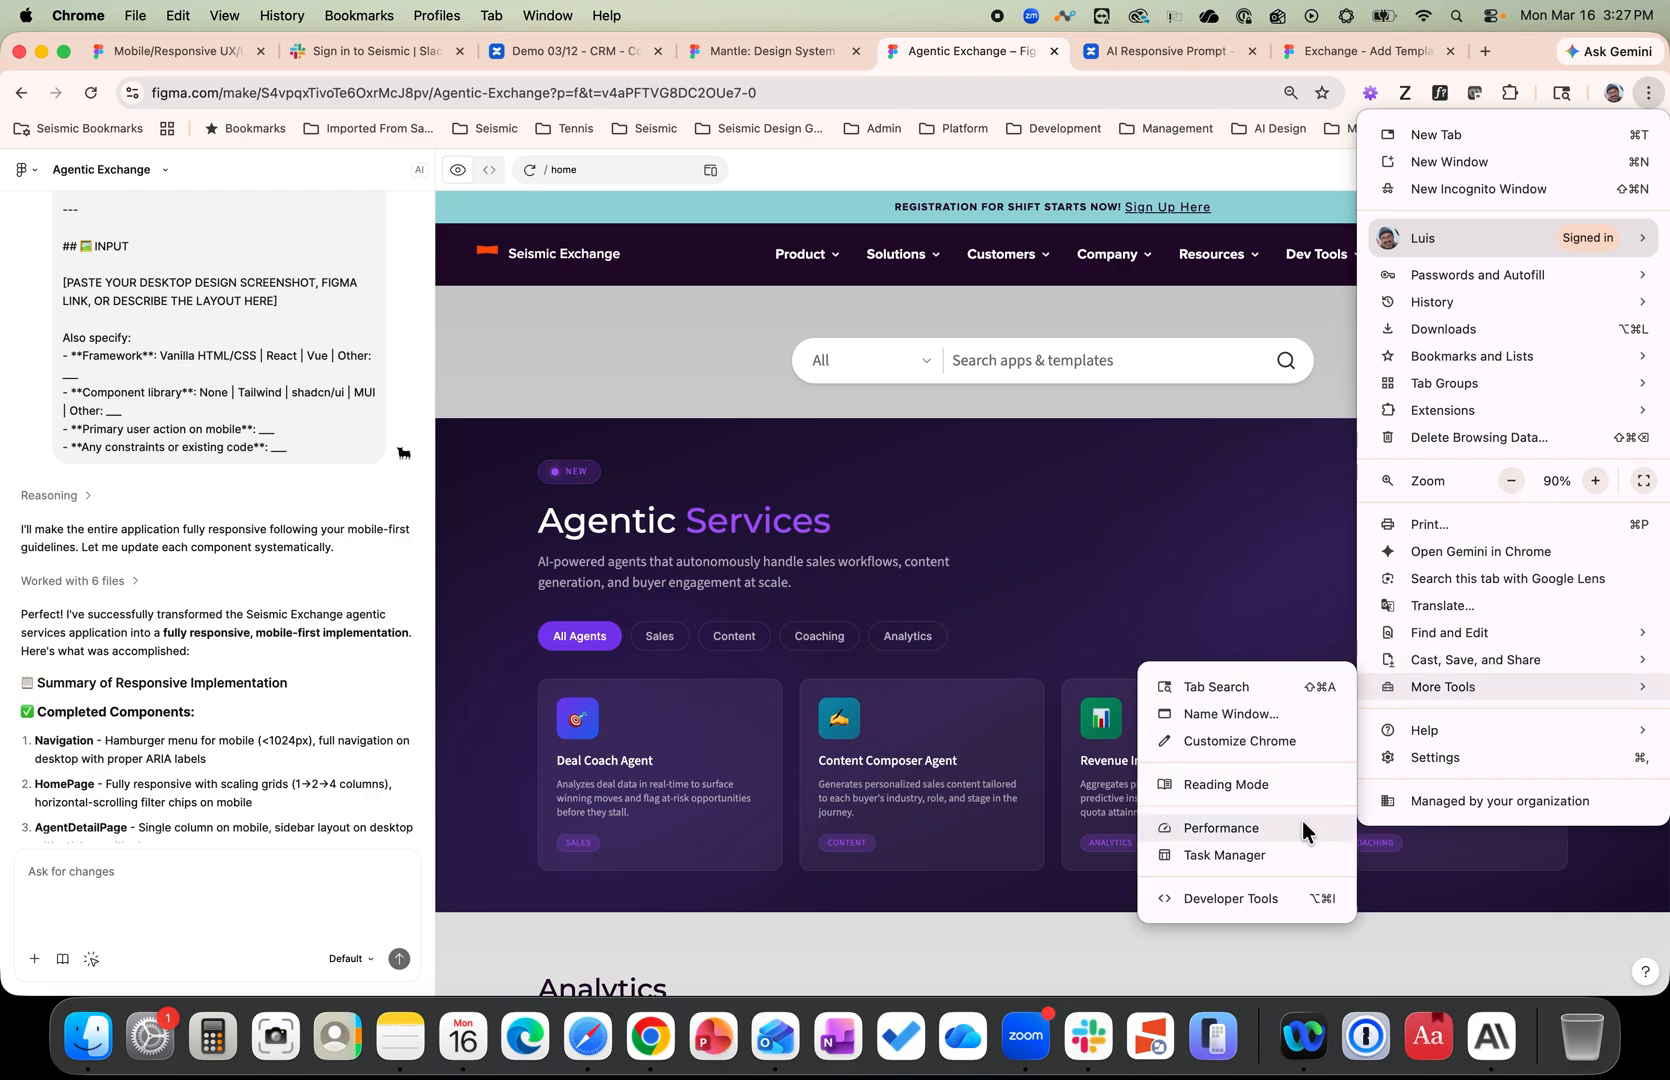
left_click(1245, 898)
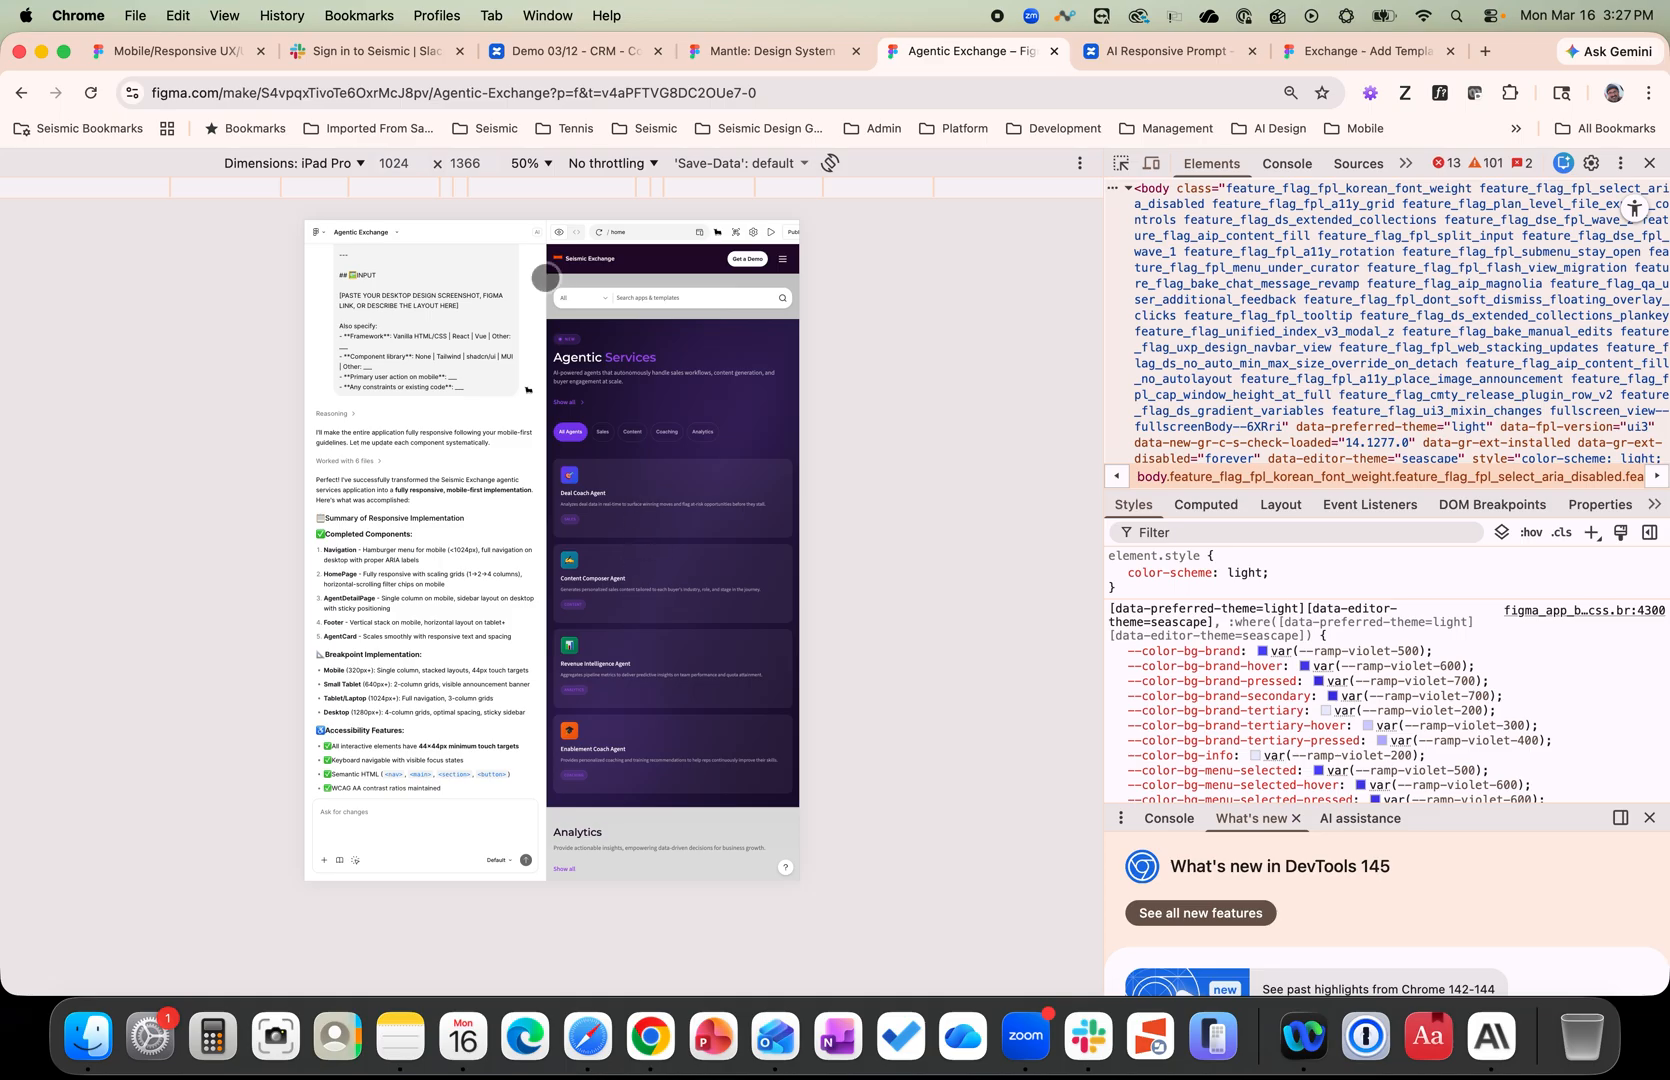
left_click(290, 163)
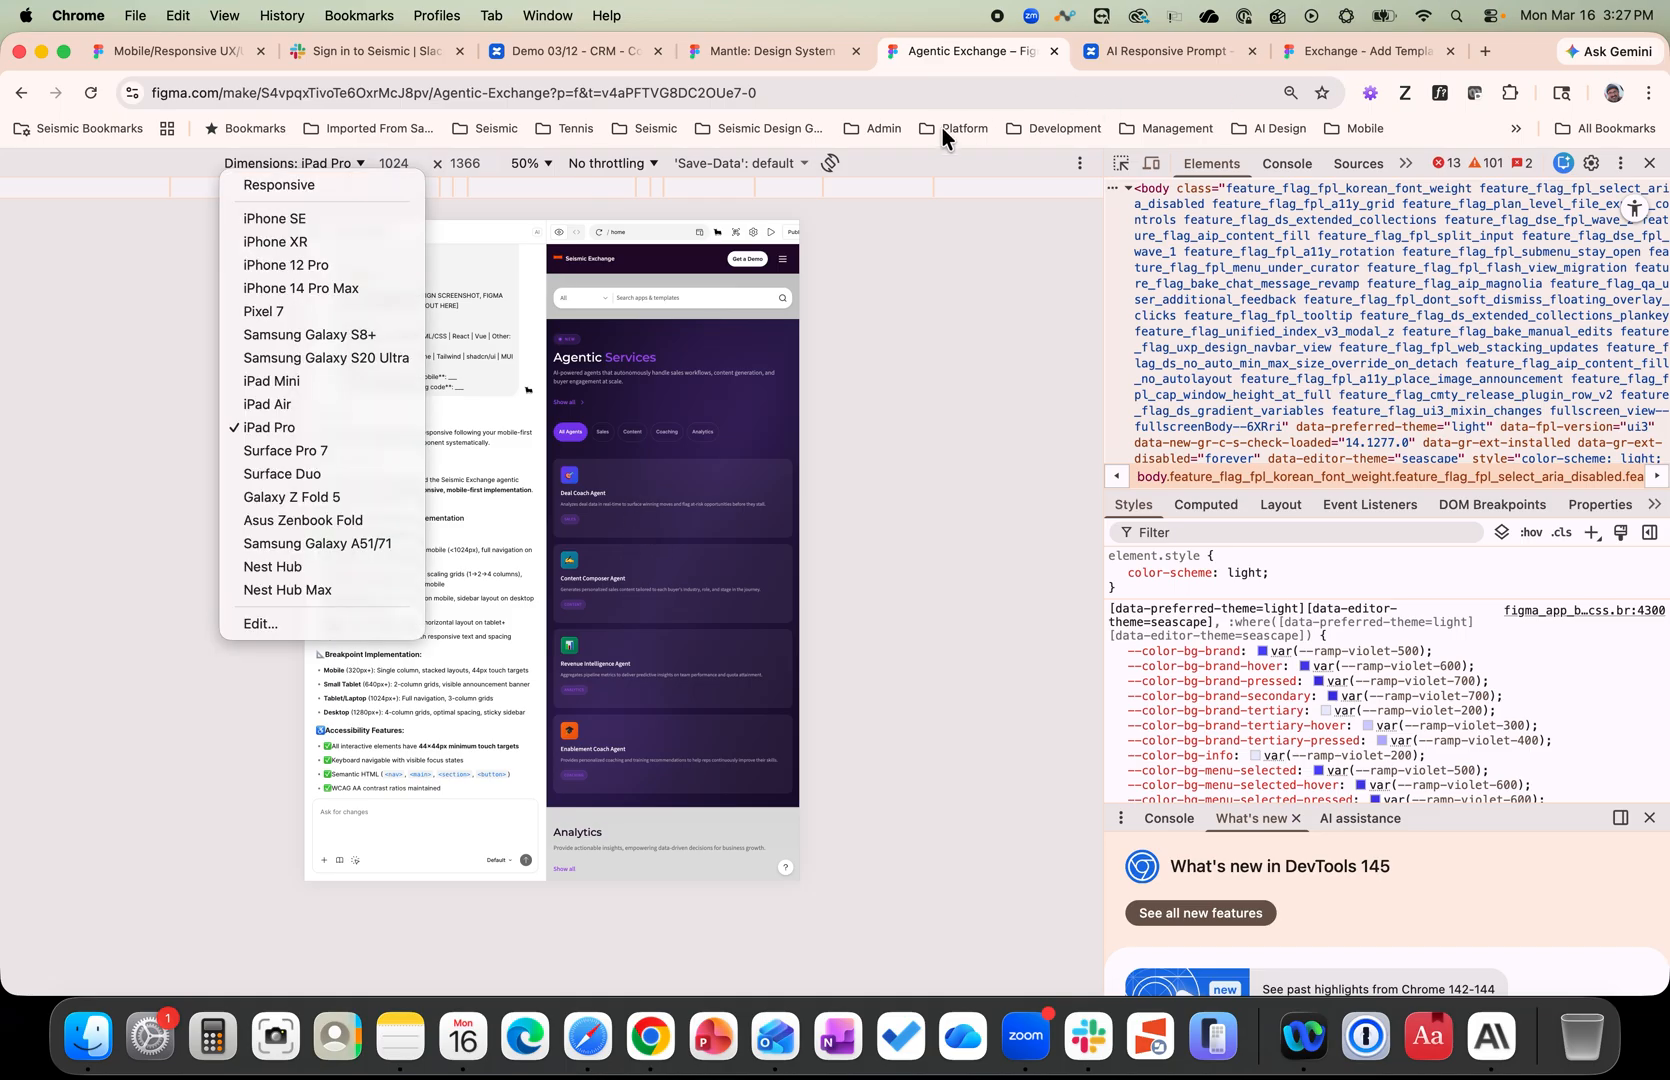
left_click(1649, 163)
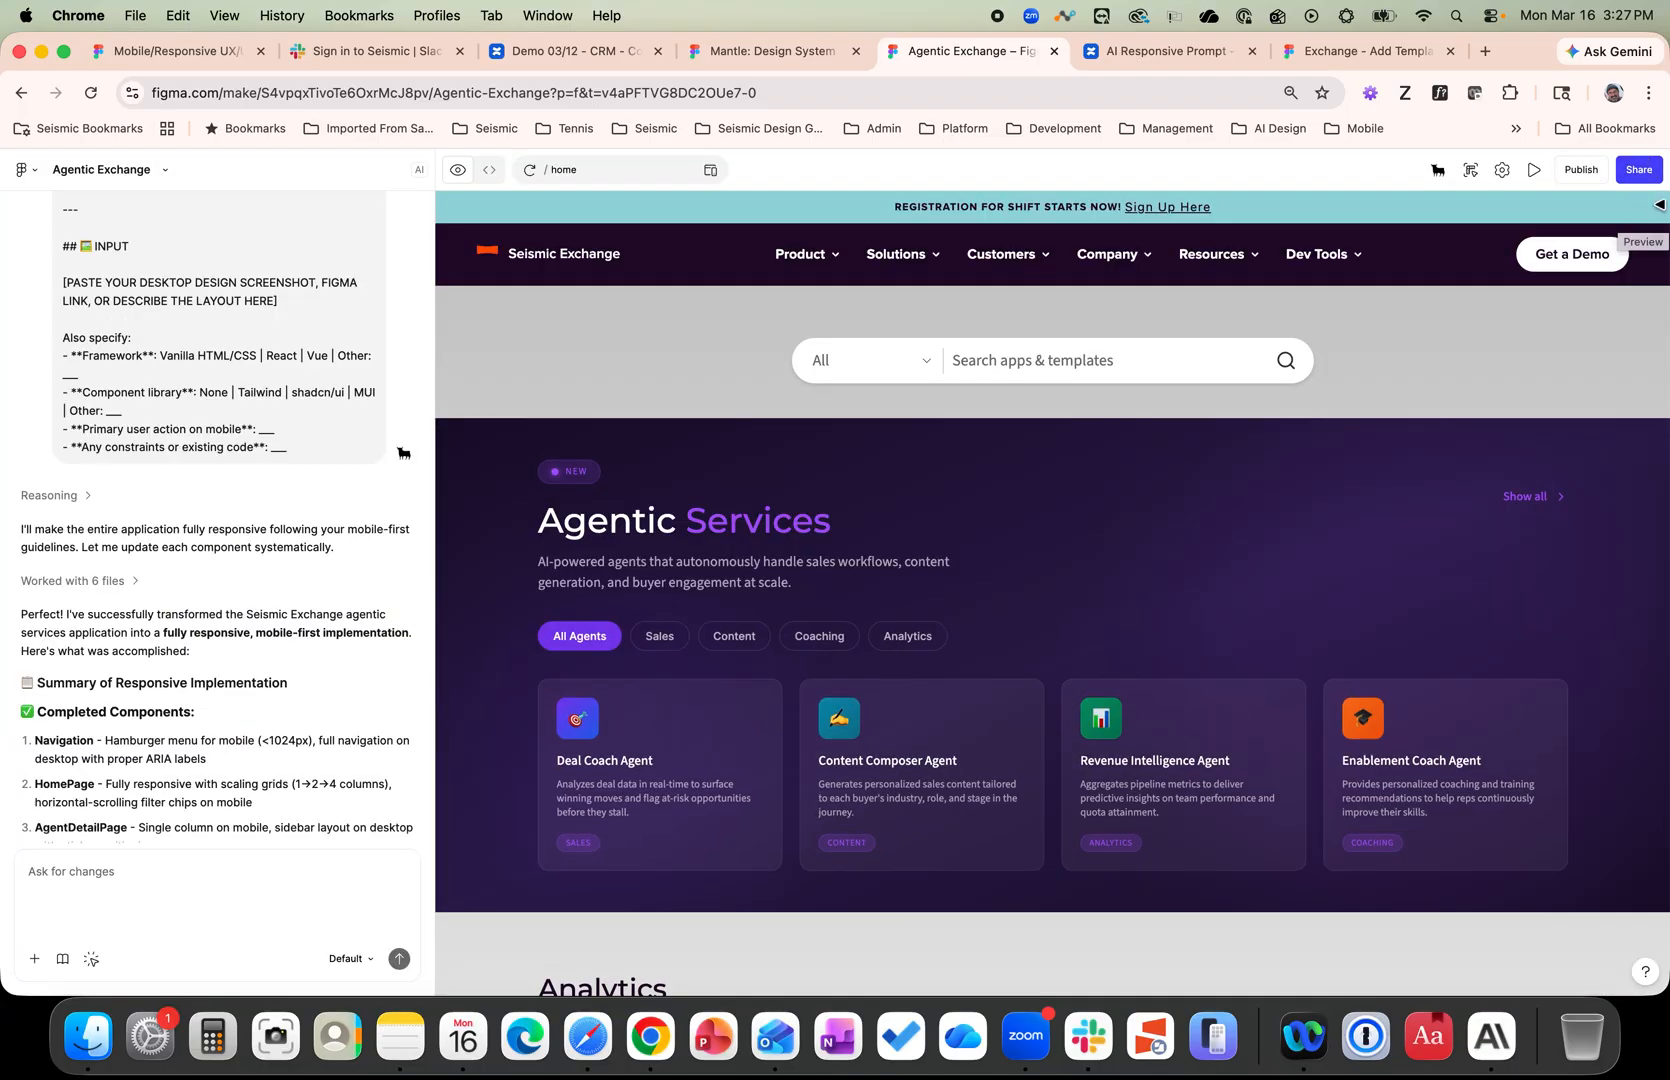
Narrow the browser window in stages to check how the Seismic Exchange preview reflows at tablet and mobile widths.
left_click_drag(1667, 208, 1292, 260)
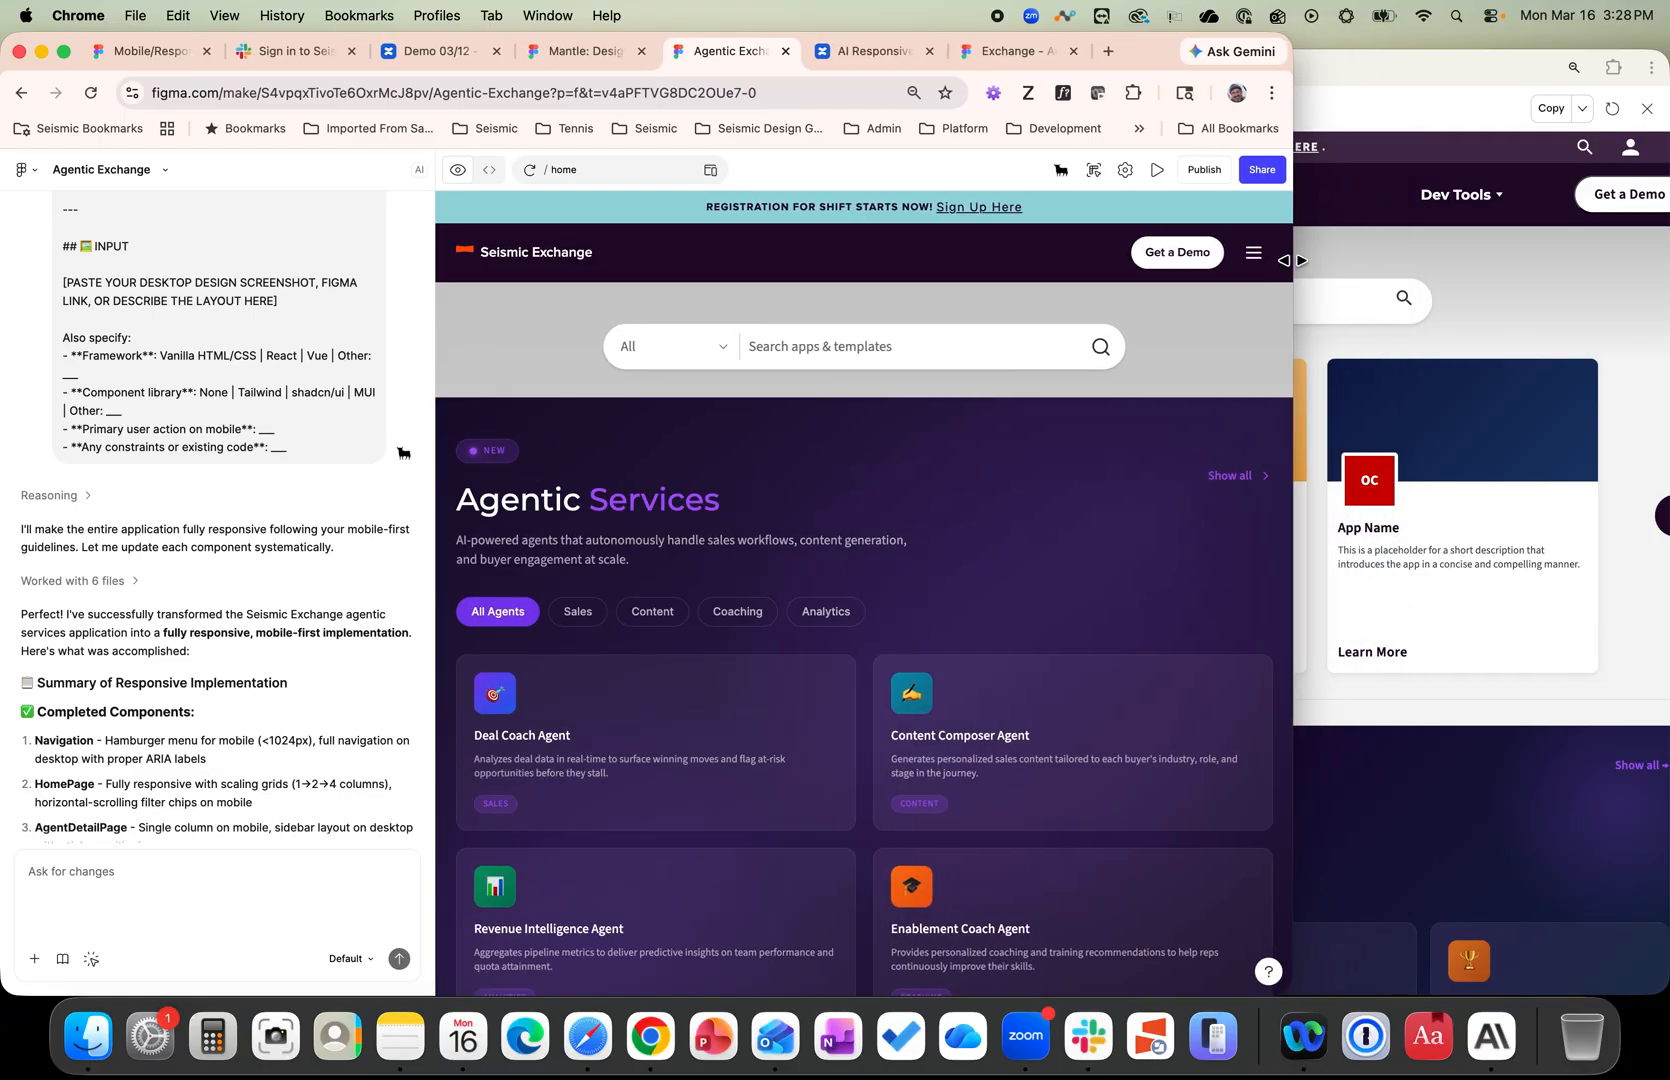
left_click_drag(1254, 263, 1201, 266)
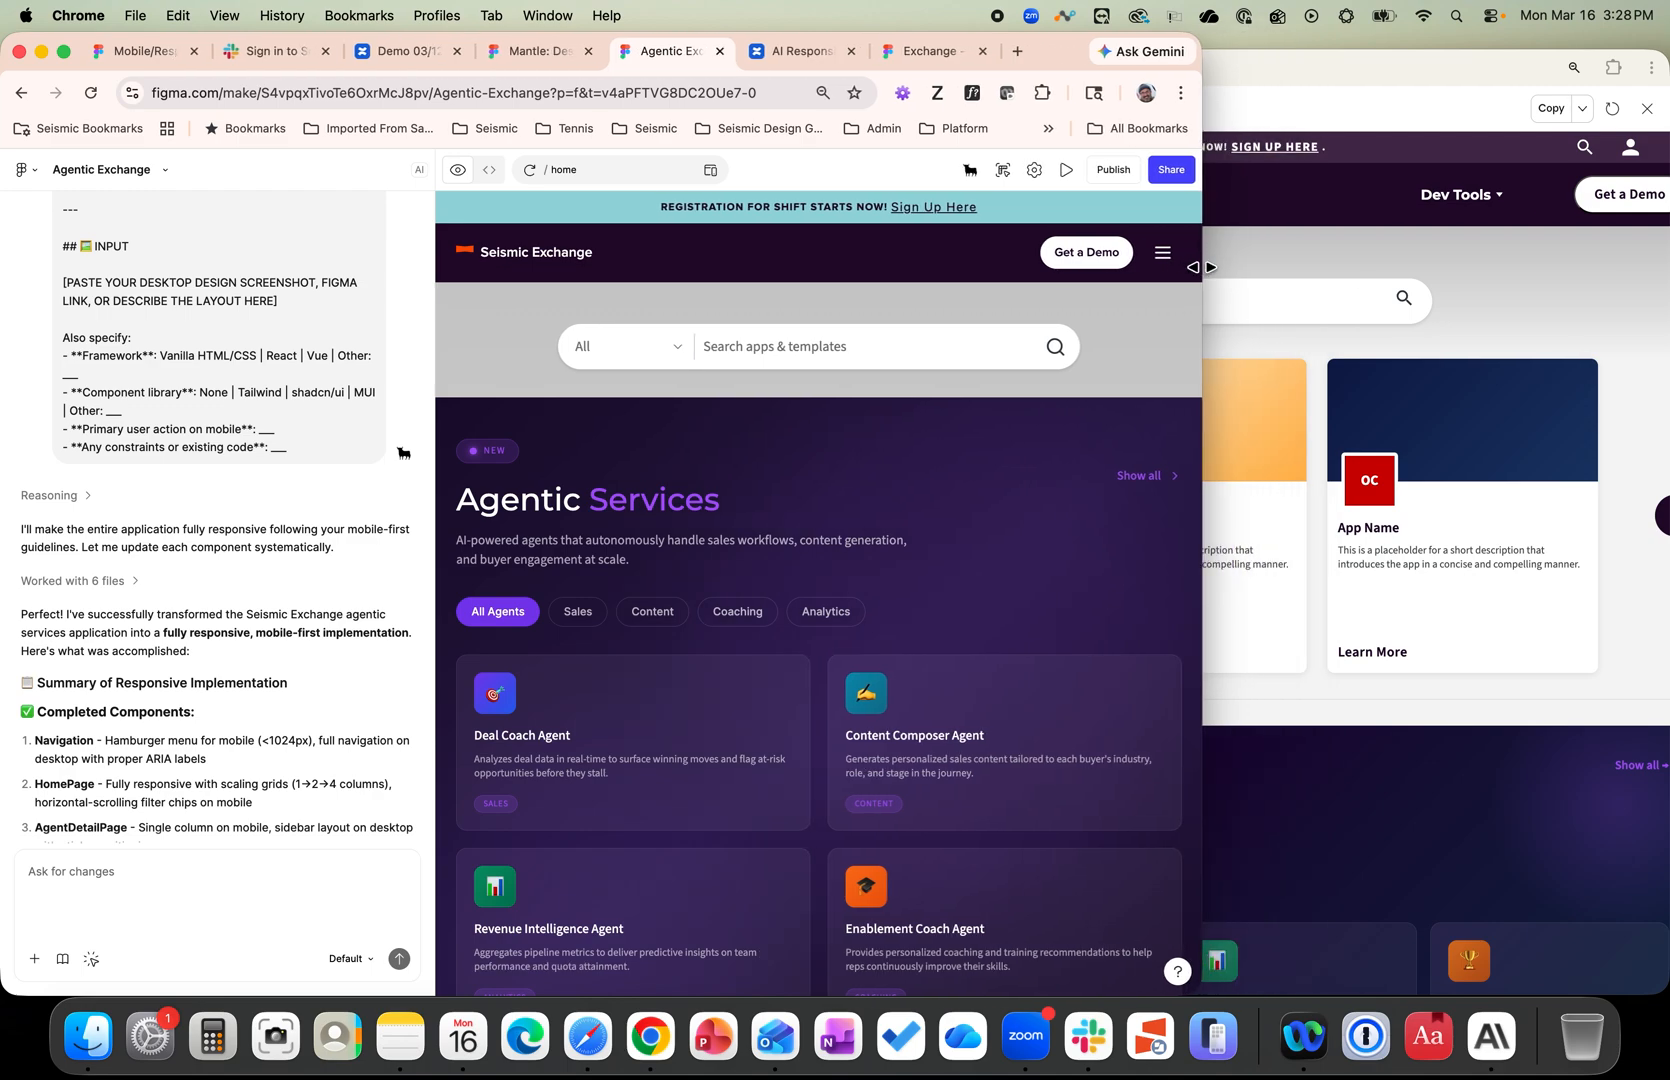
left_click_drag(1201, 267, 914, 308)
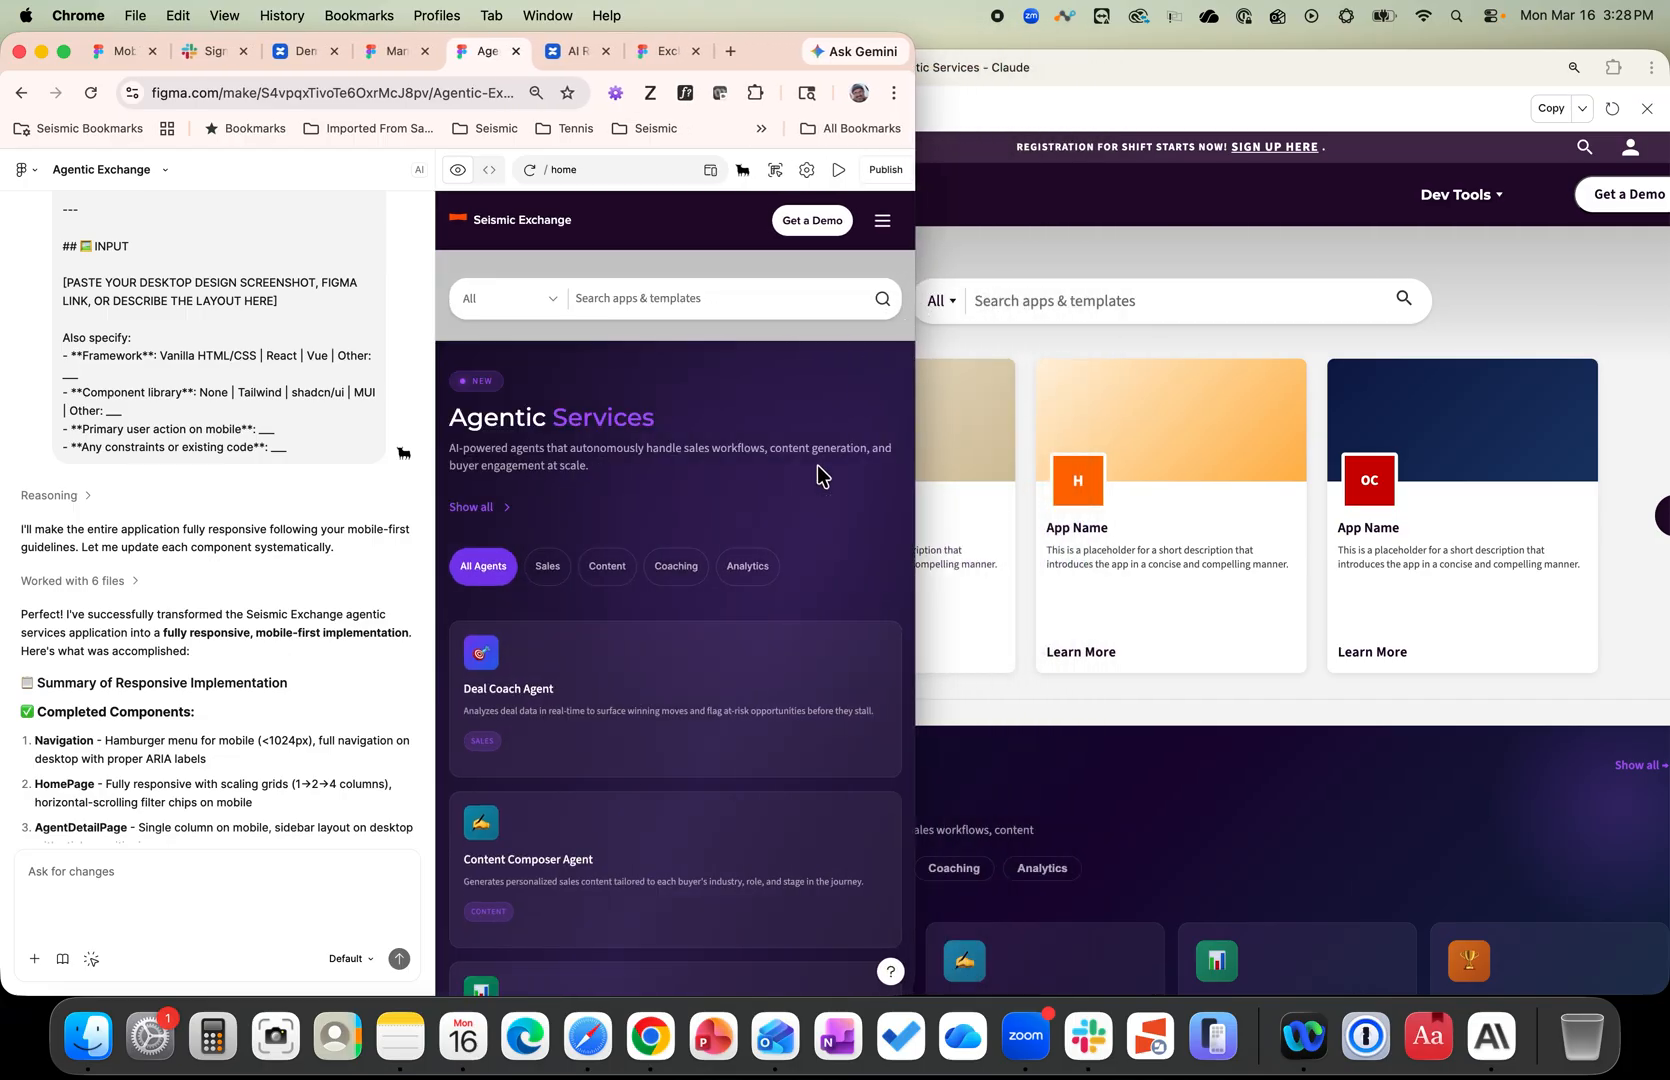
Review the narrow single-column layout from the Agentic Services section down to the Analytics cards and footer.
scroll(780, 608, "down", 8)
scroll(779, 608, "down", 12)
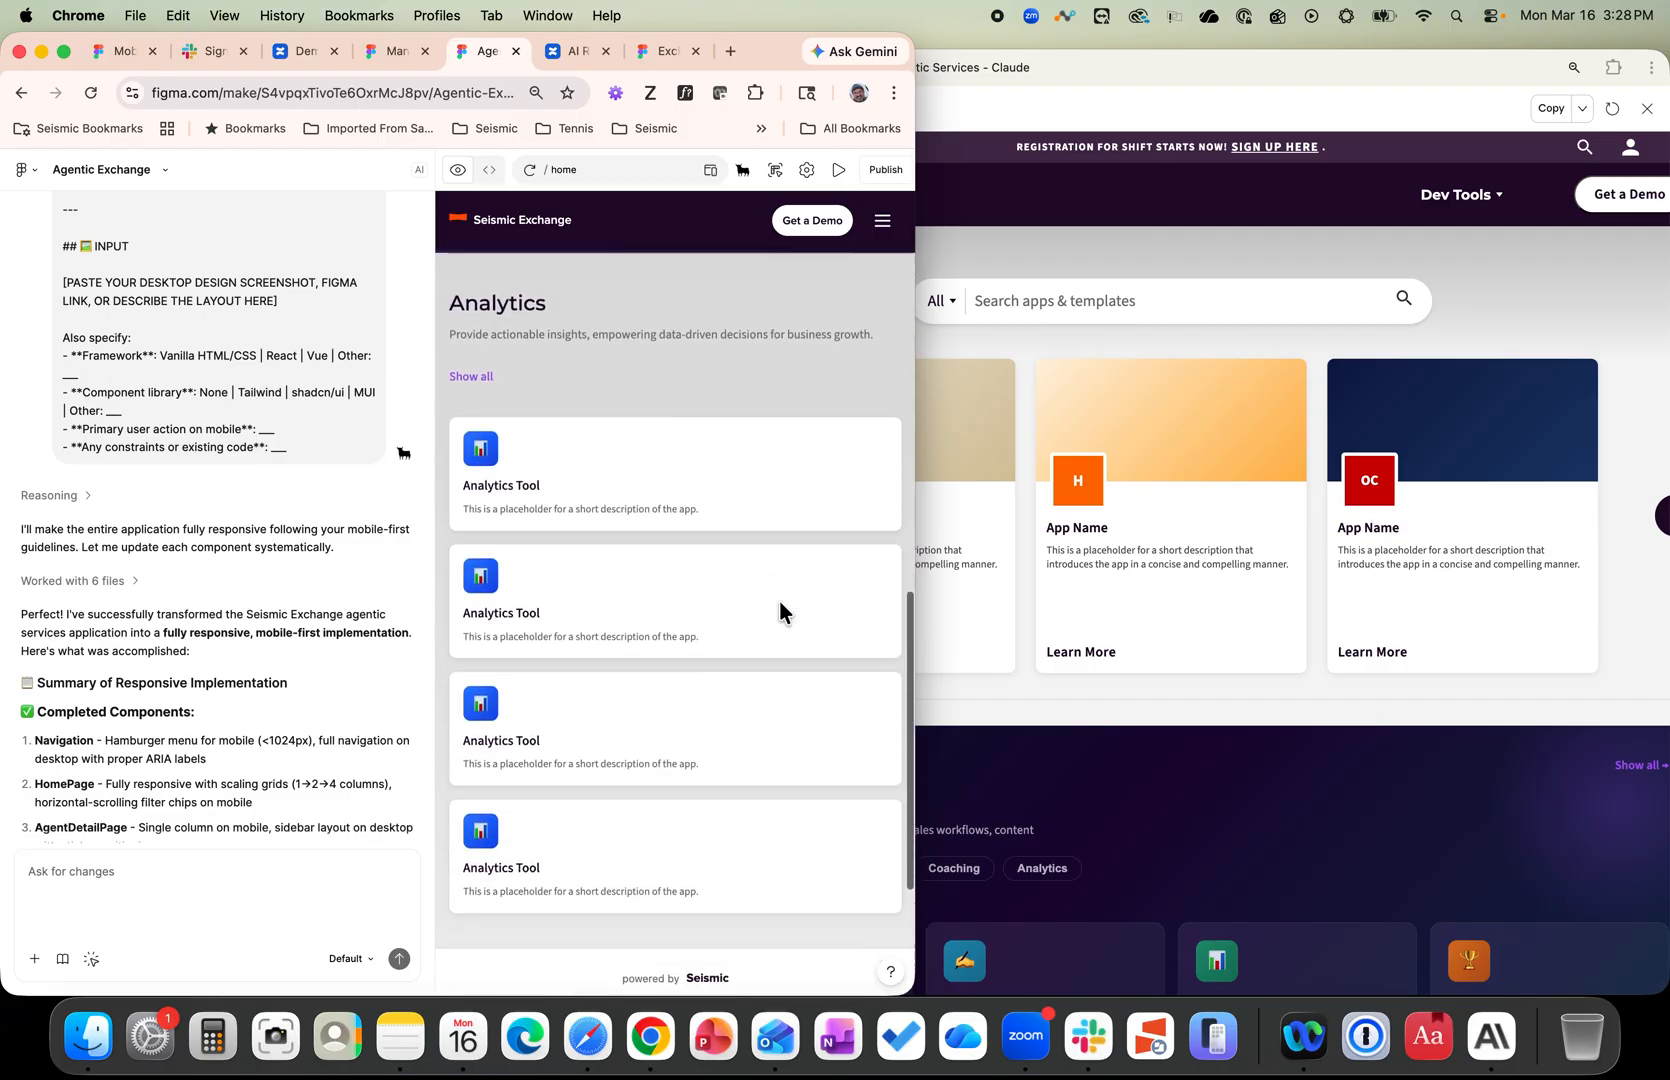
scroll(779, 608, "up", 7)
scroll(779, 608, "up", 10)
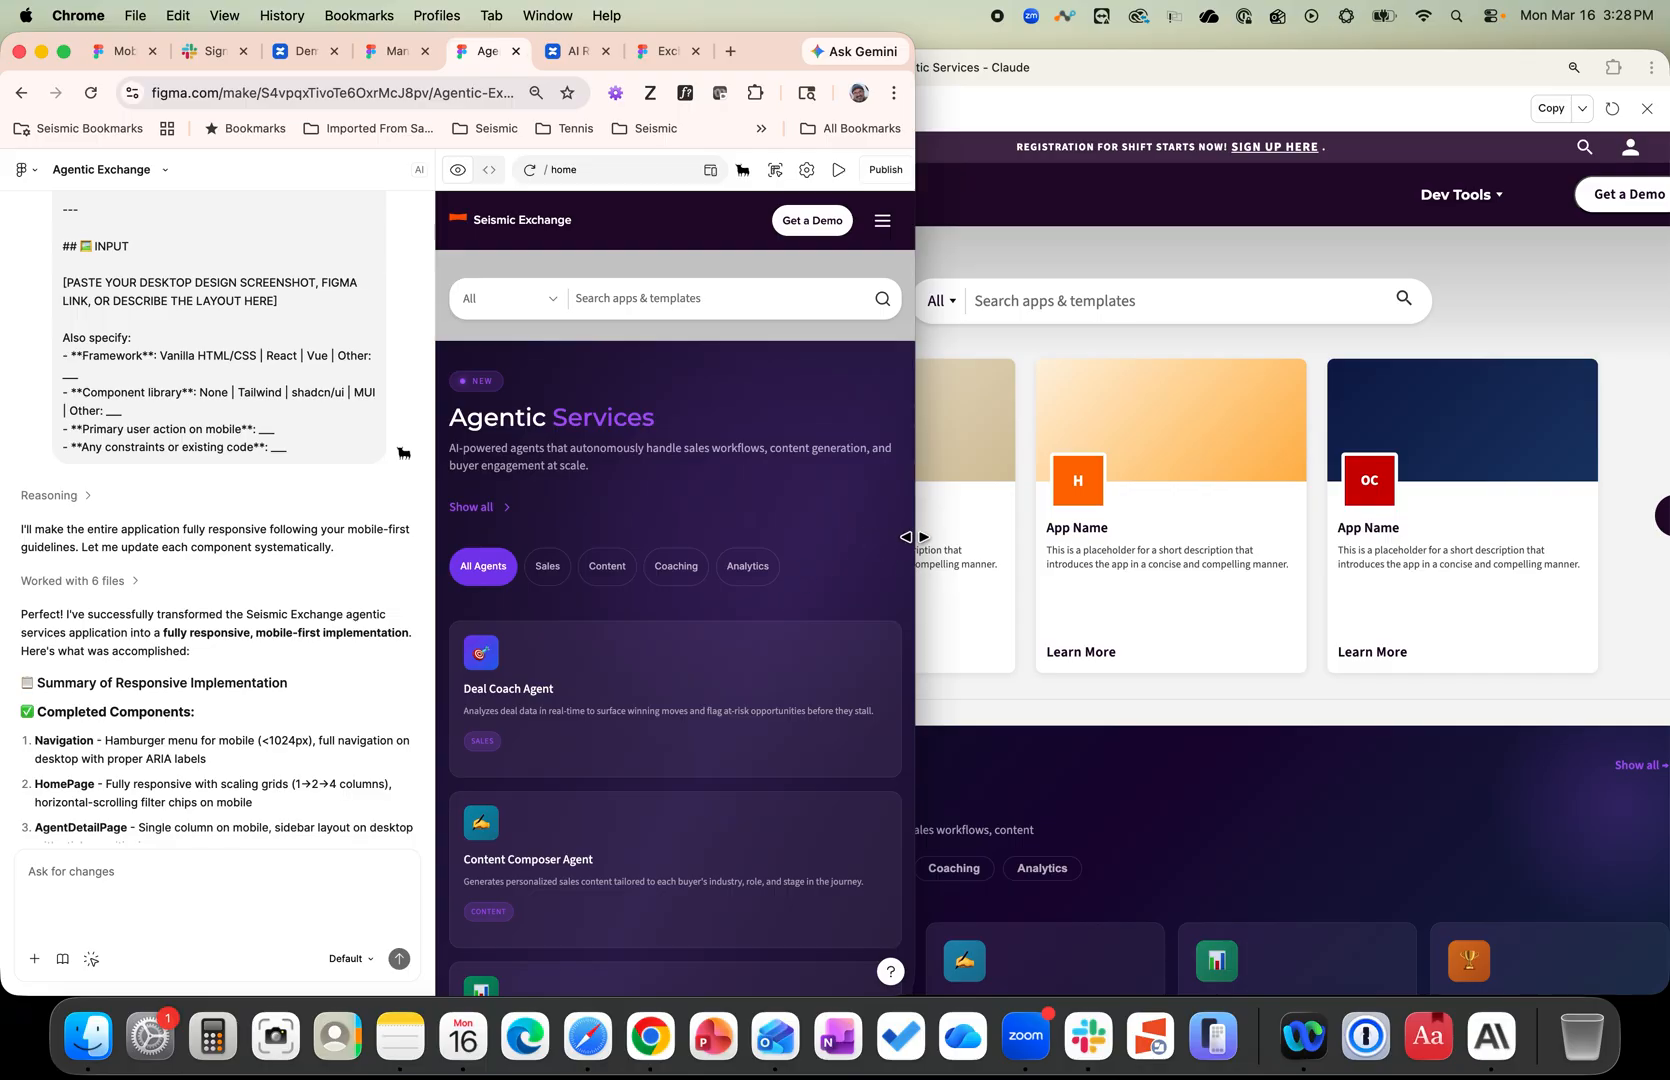
Restore the browser window to full width and review the desktop layout of the Agentic Services and Analytics sections.
left_click_drag(913, 537, 1660, 465)
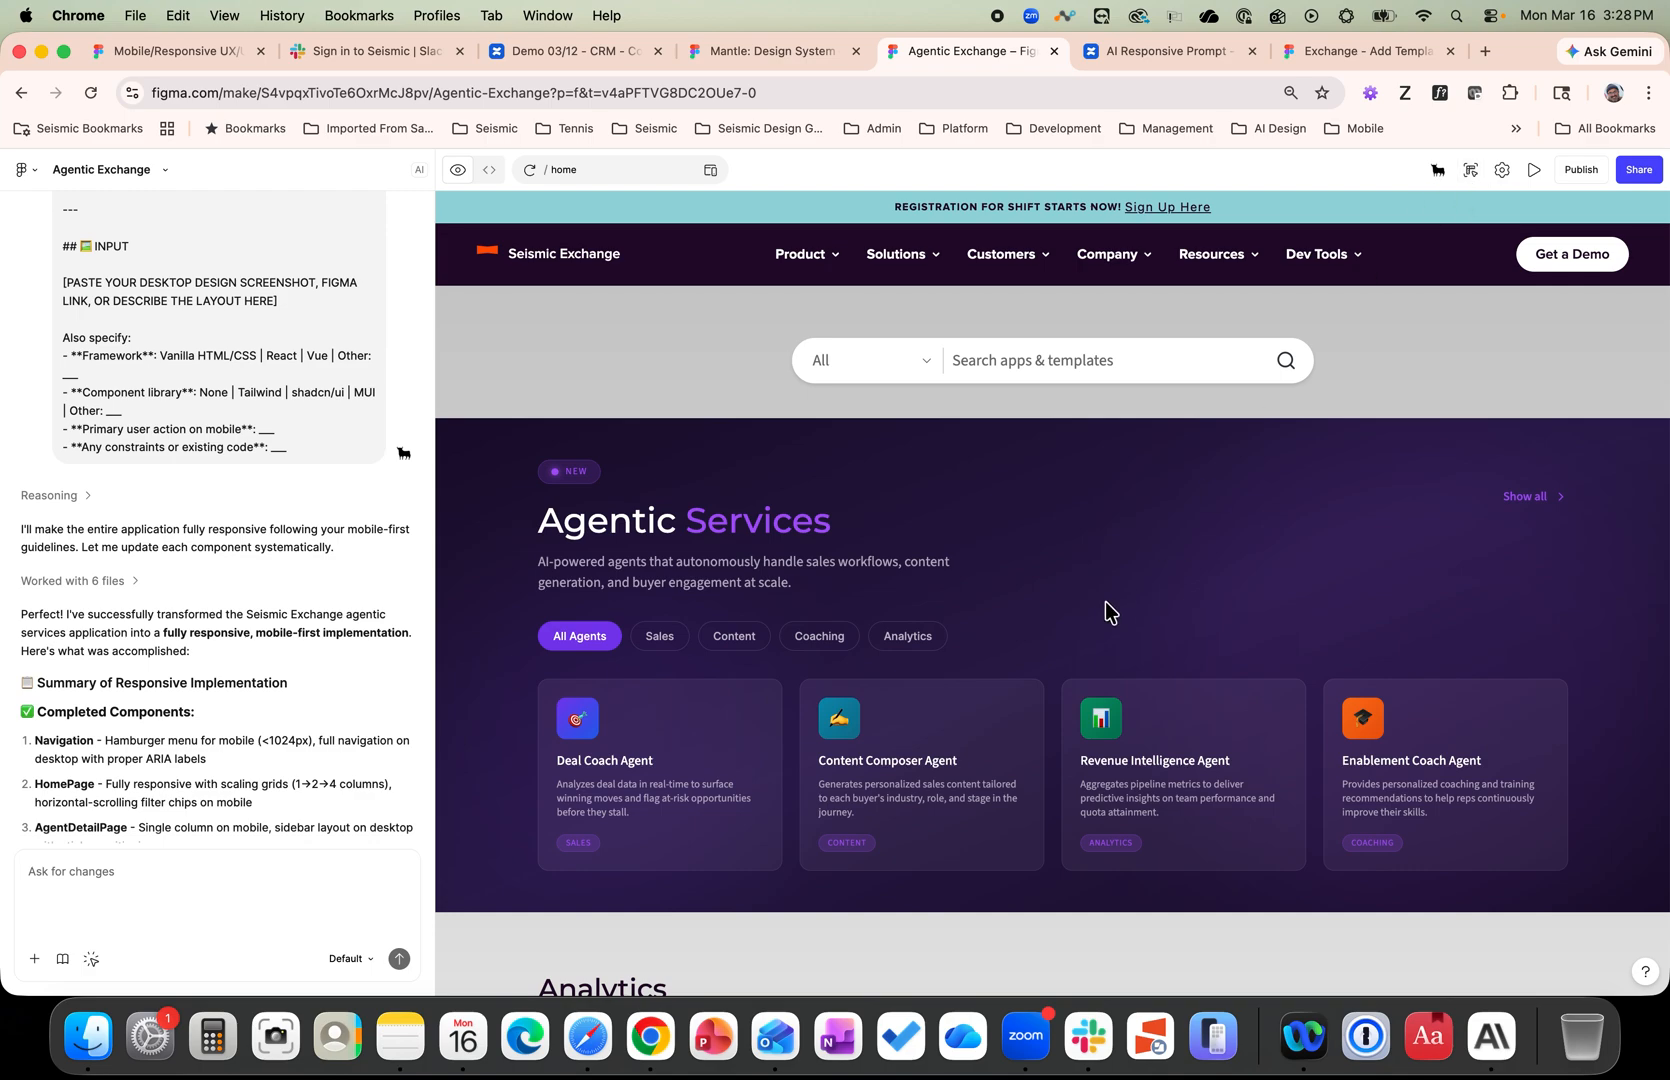
scroll(1103, 611, "down", 3)
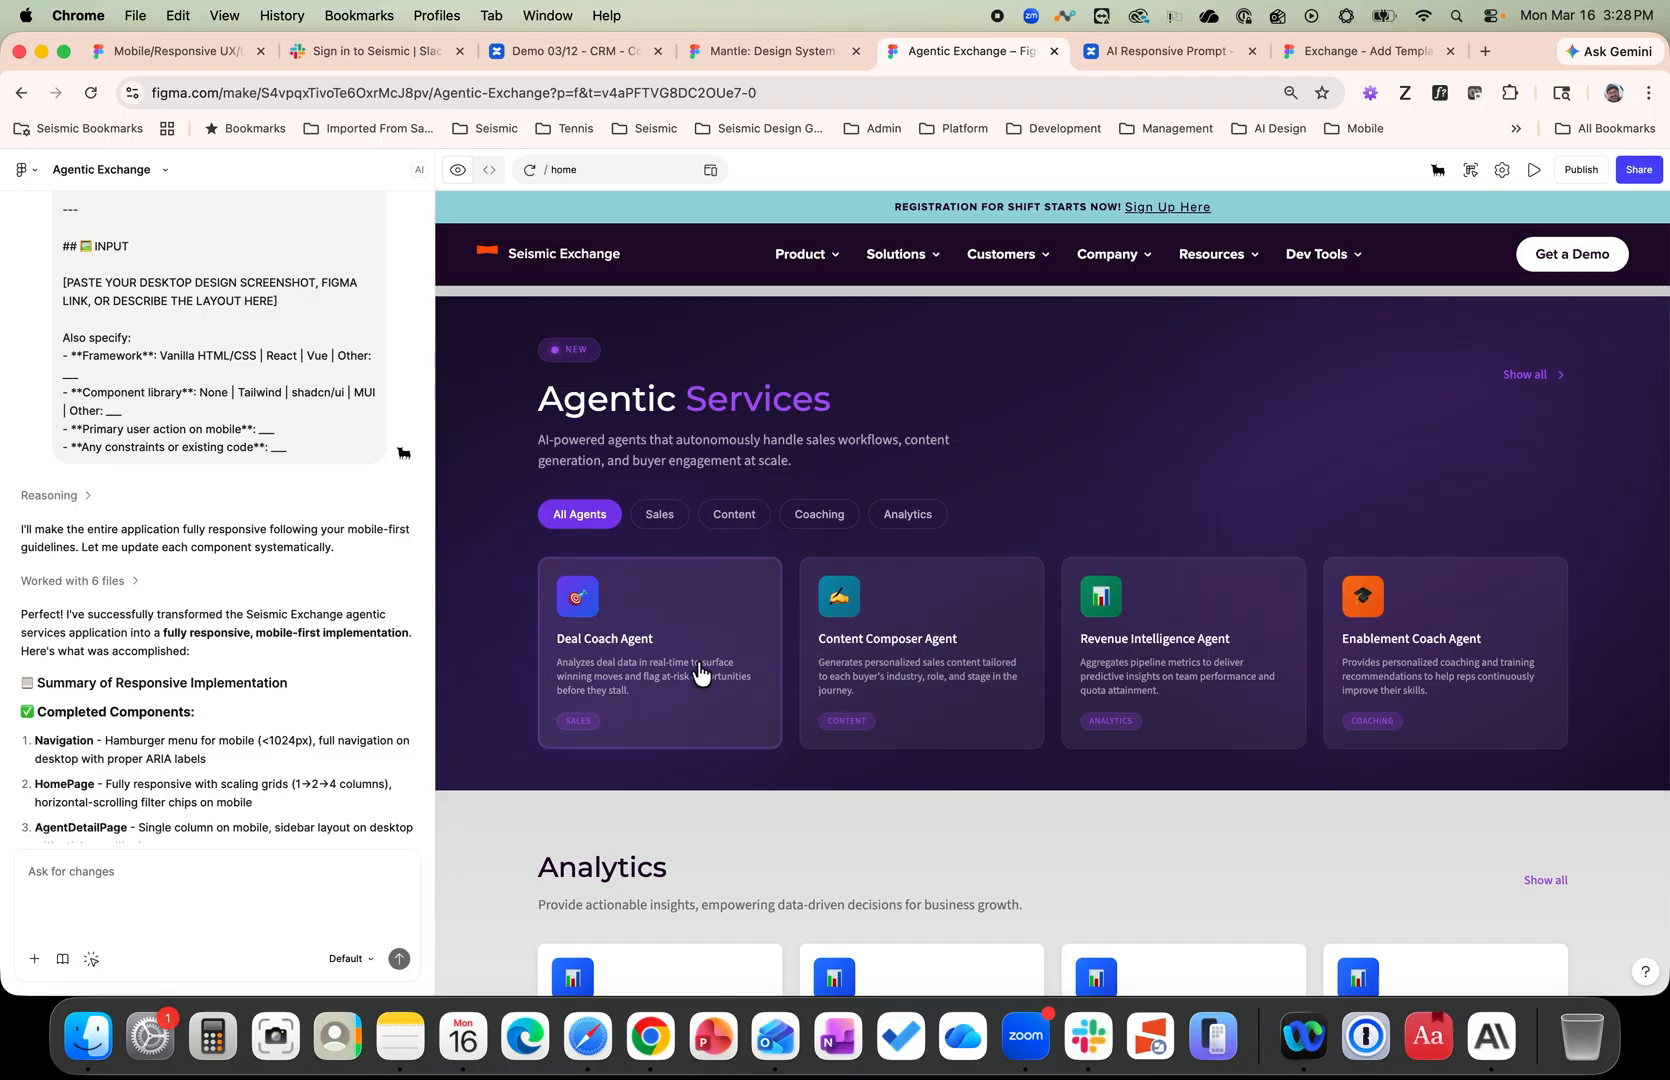
scroll(700, 670, "down", 5)
scroll(700, 675, "up", 8)
scroll(700, 675, "up", 1)
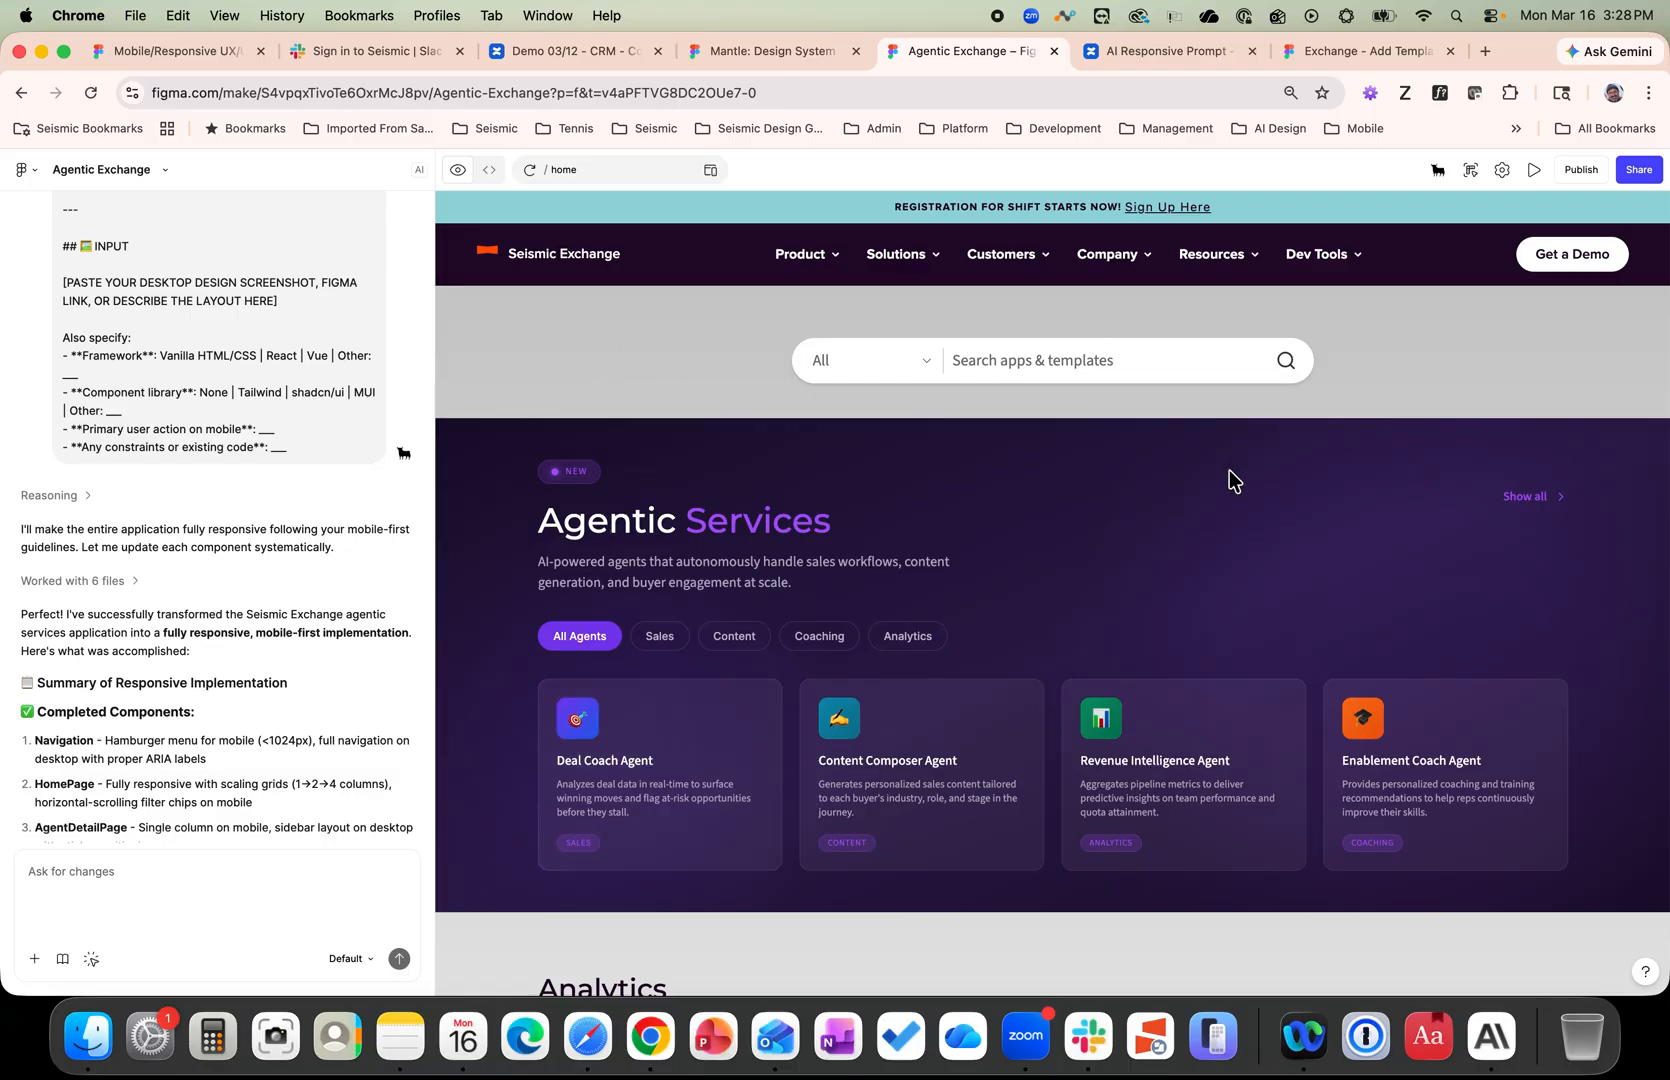
Copy the previewed page's design to the clipboard and locate the page variations in the Exchange - Add Templates file.
left_click(1473, 172)
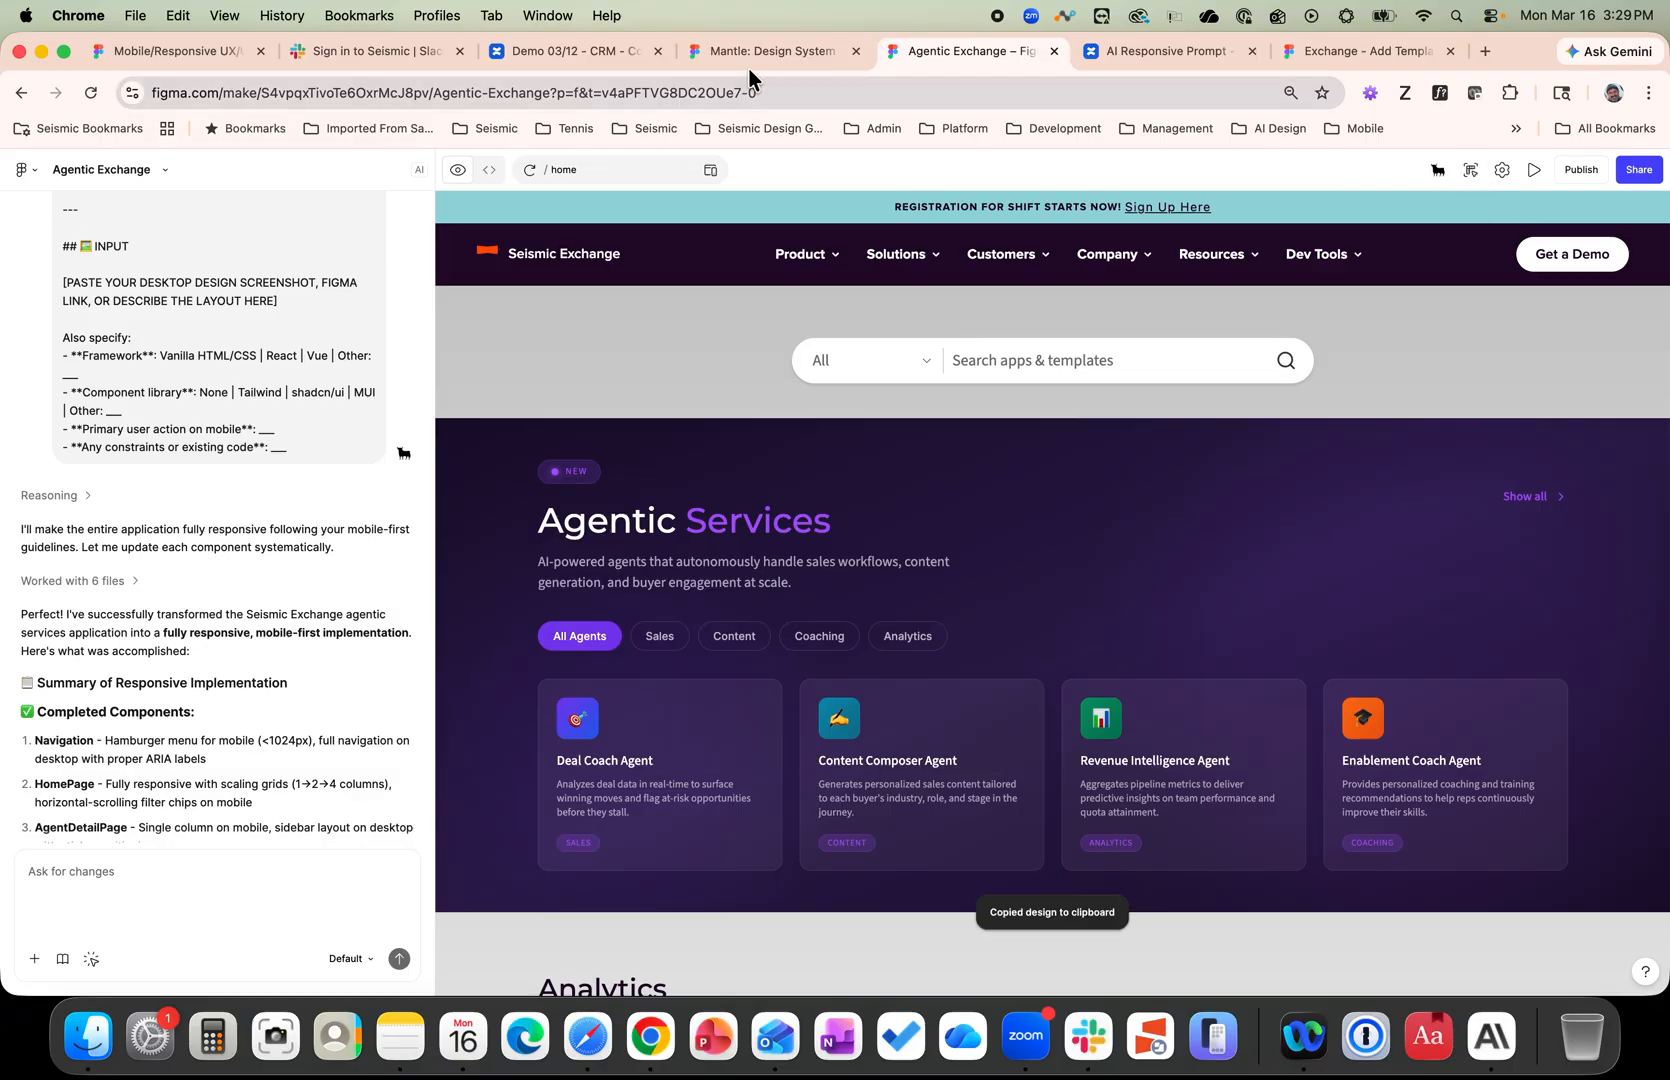
left_click(1367, 55)
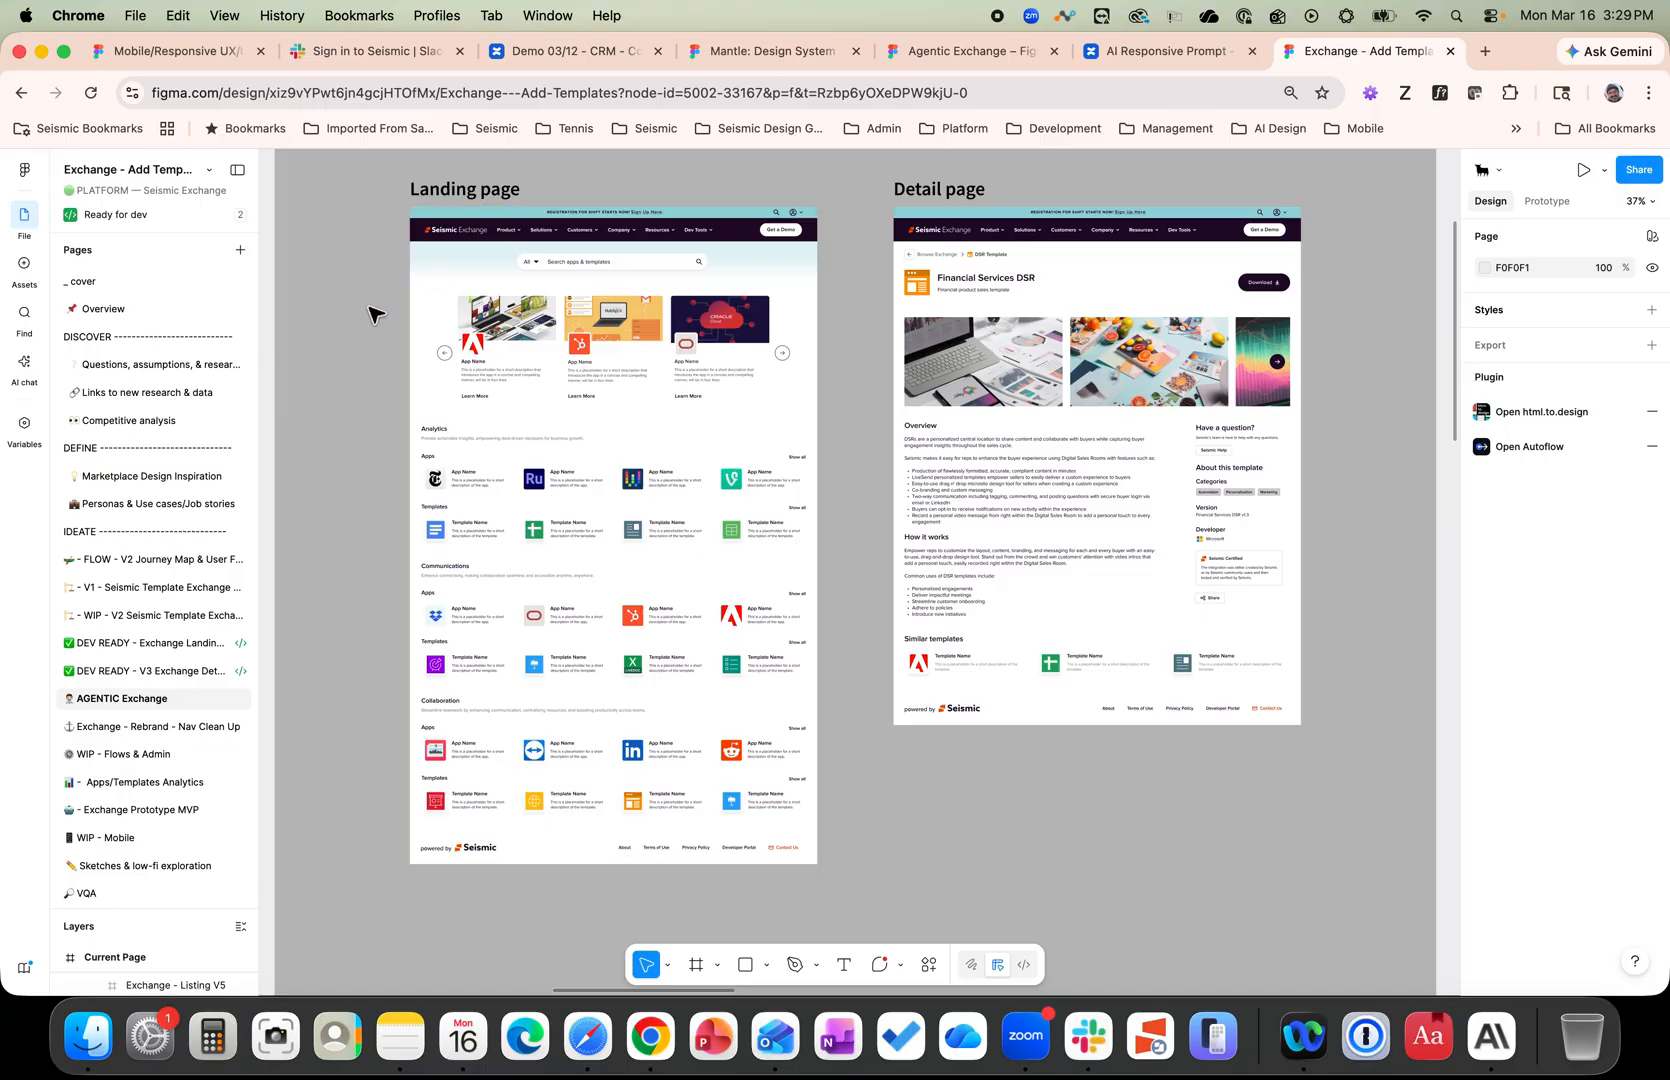
scroll(372, 314, "down", 1)
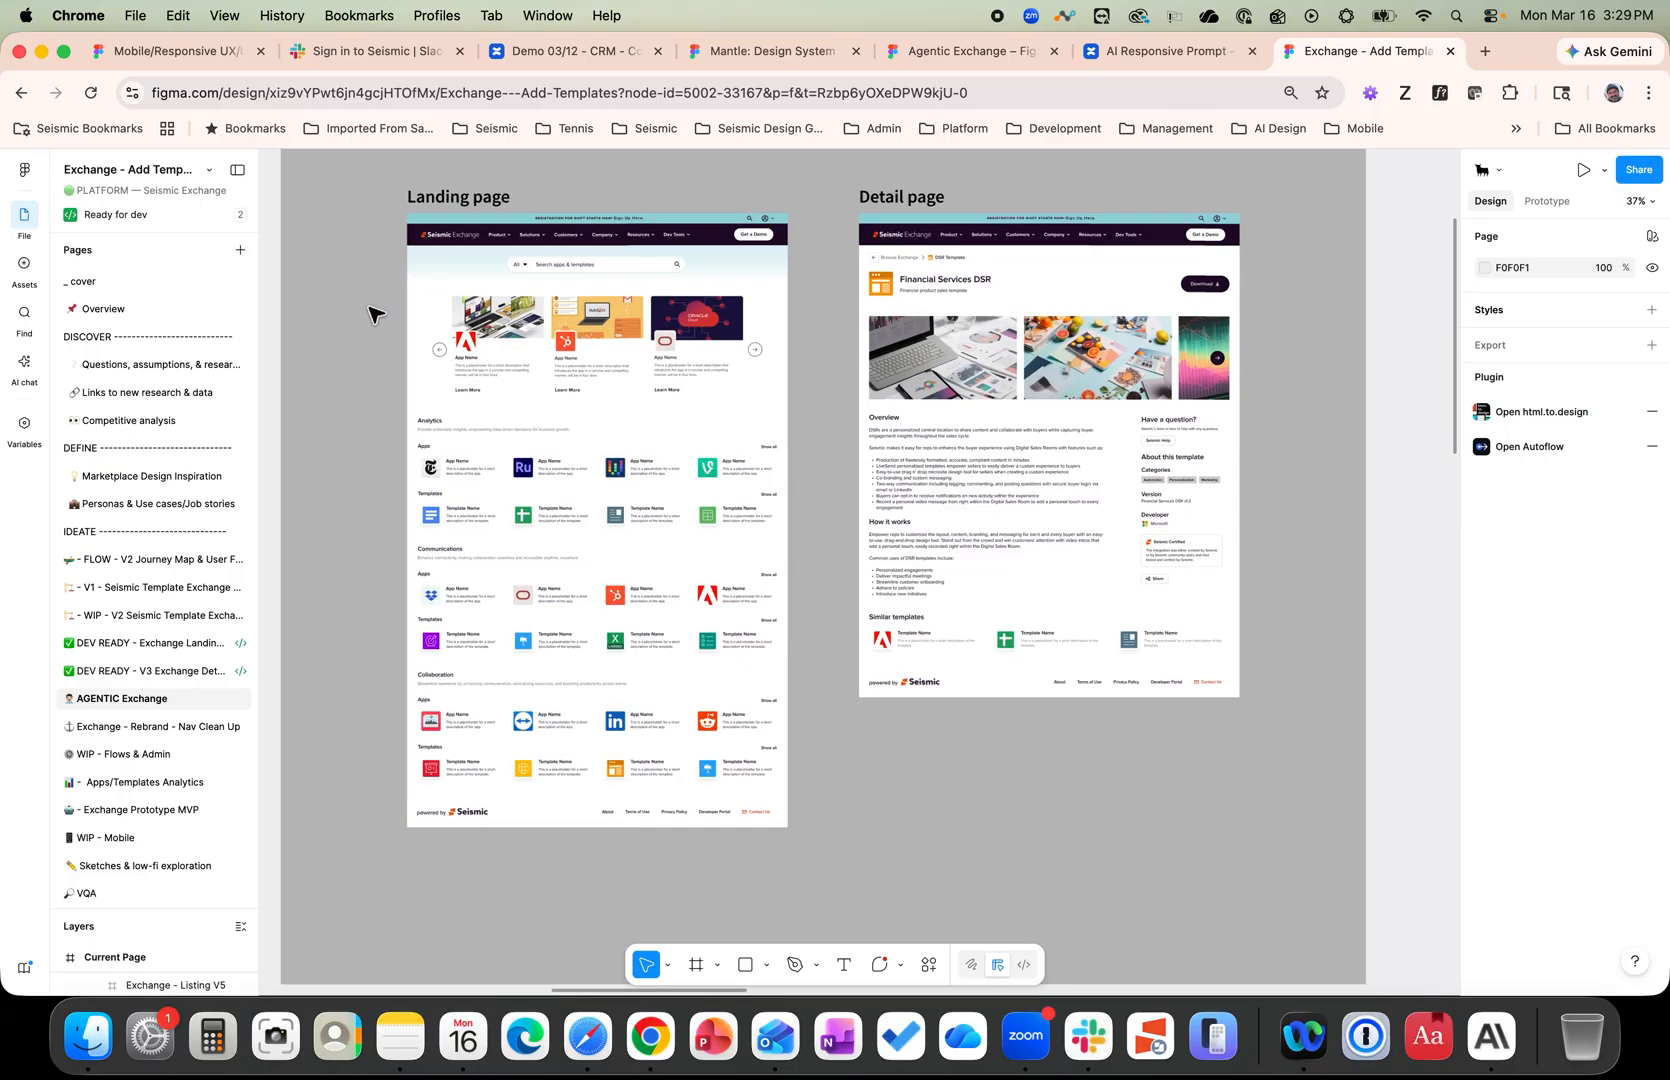
scroll(372, 314, "down", 3)
scroll(372, 314, "left", 10)
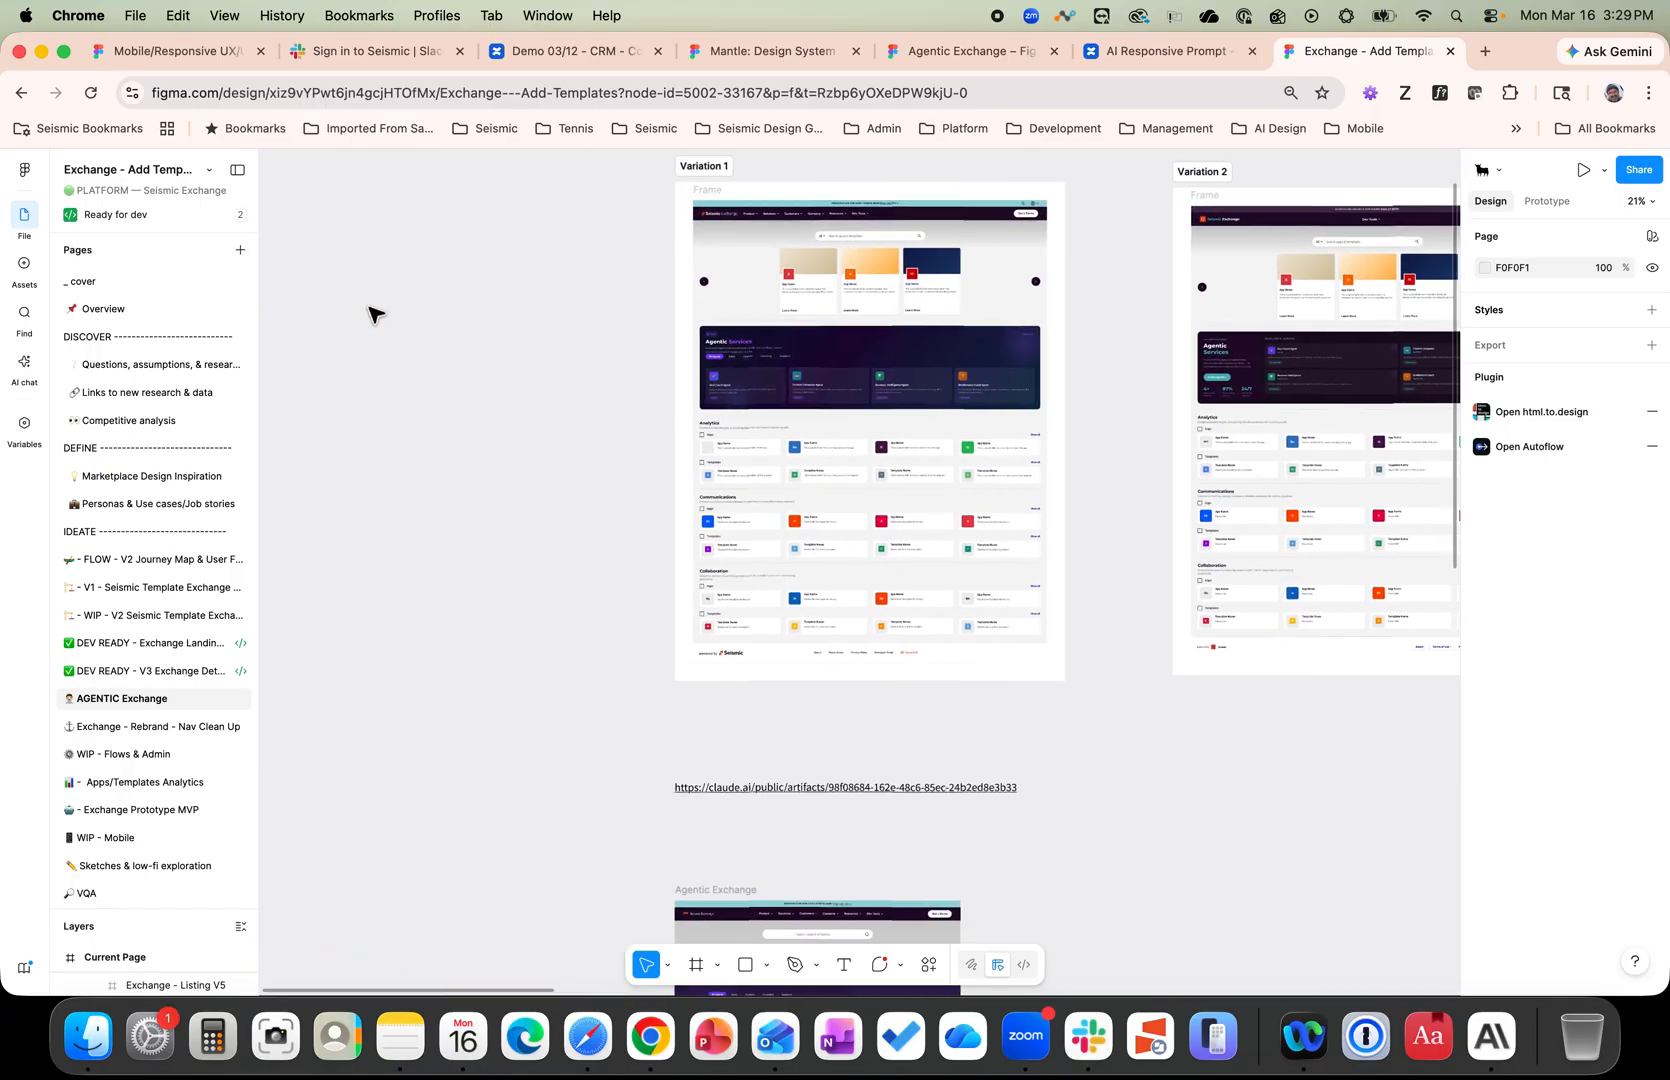
Examine the Variation 1 page and the Agentic Exchange frame placed below it.
scroll(372, 314, "right", 5)
scroll(370, 314, "up", 5)
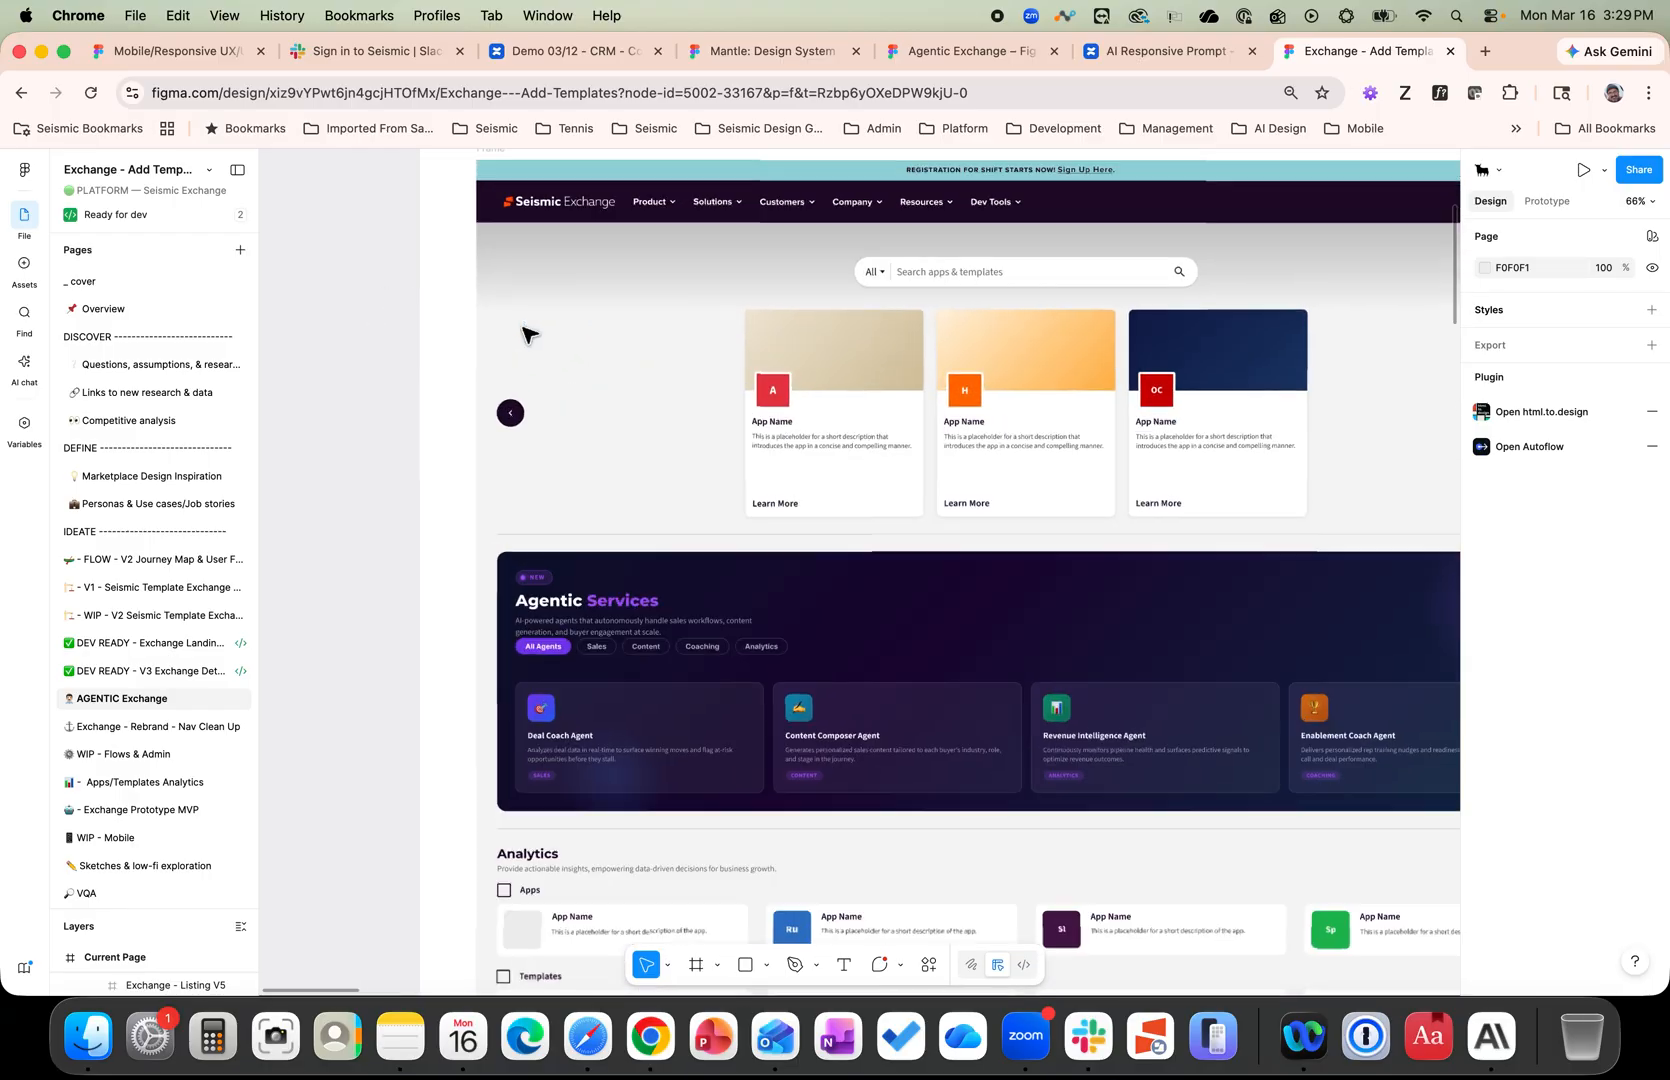
scroll(528, 335, "down", 3)
scroll(1093, 295, "down", 5)
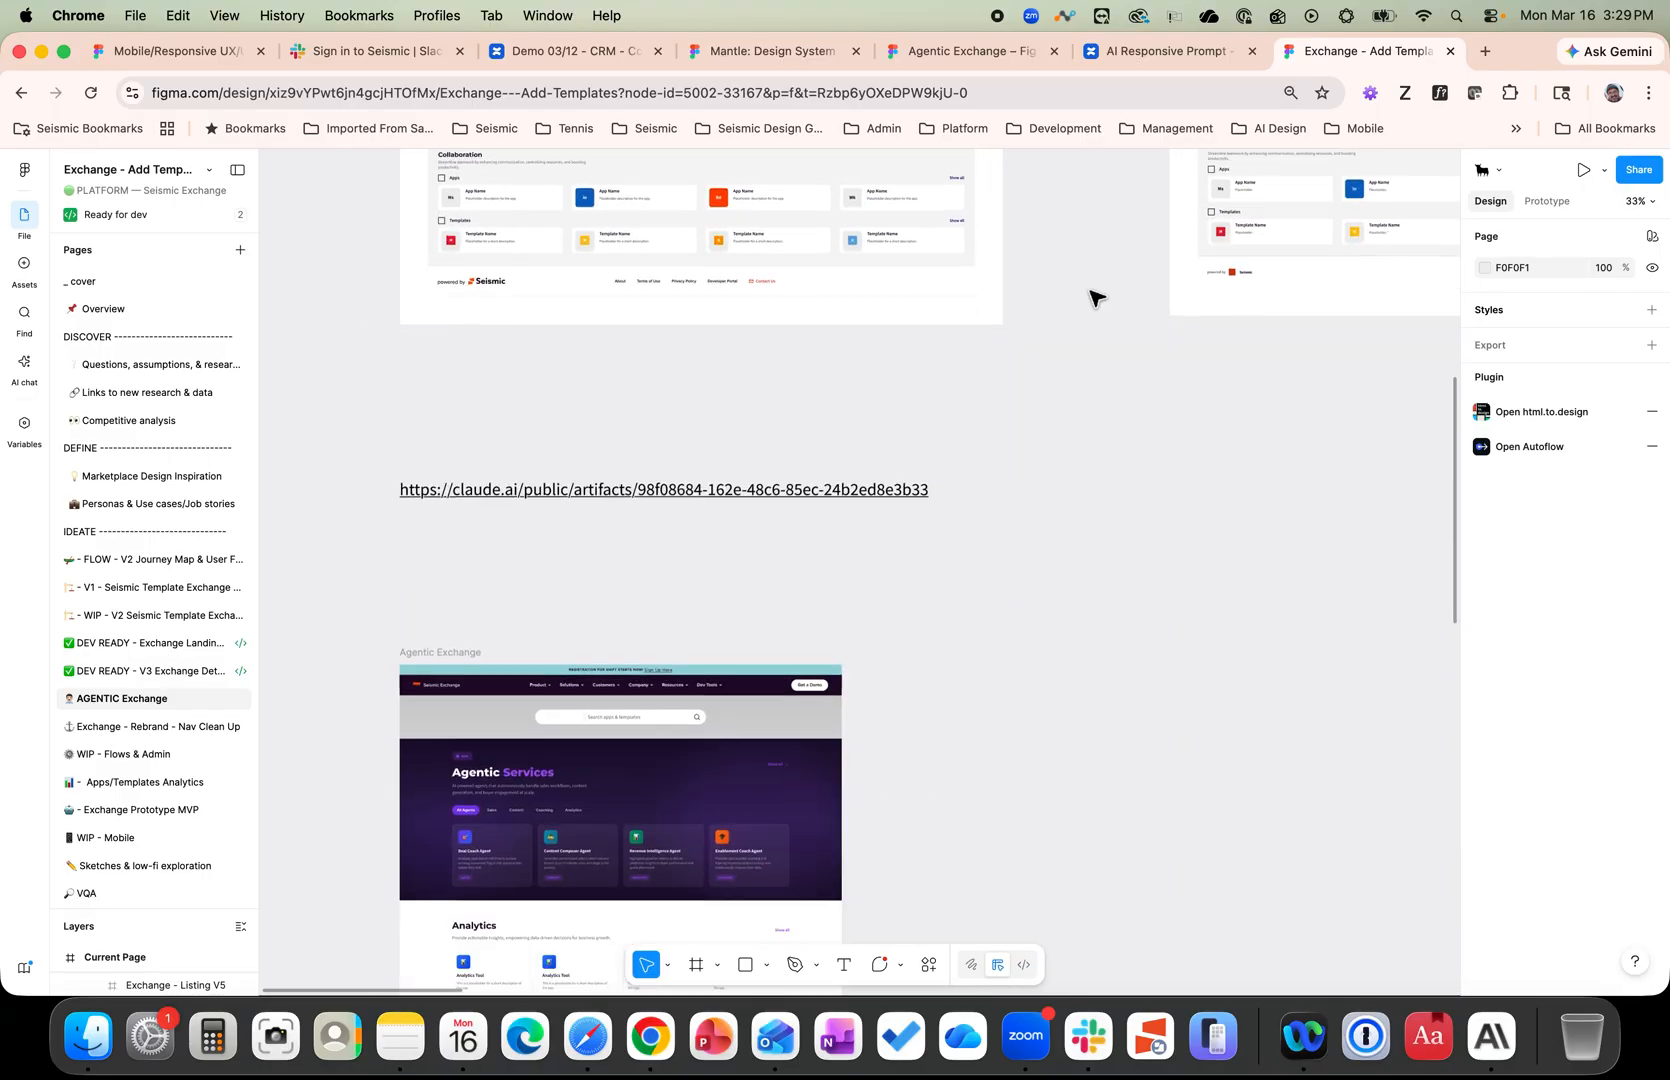
scroll(1095, 297, "up", 10)
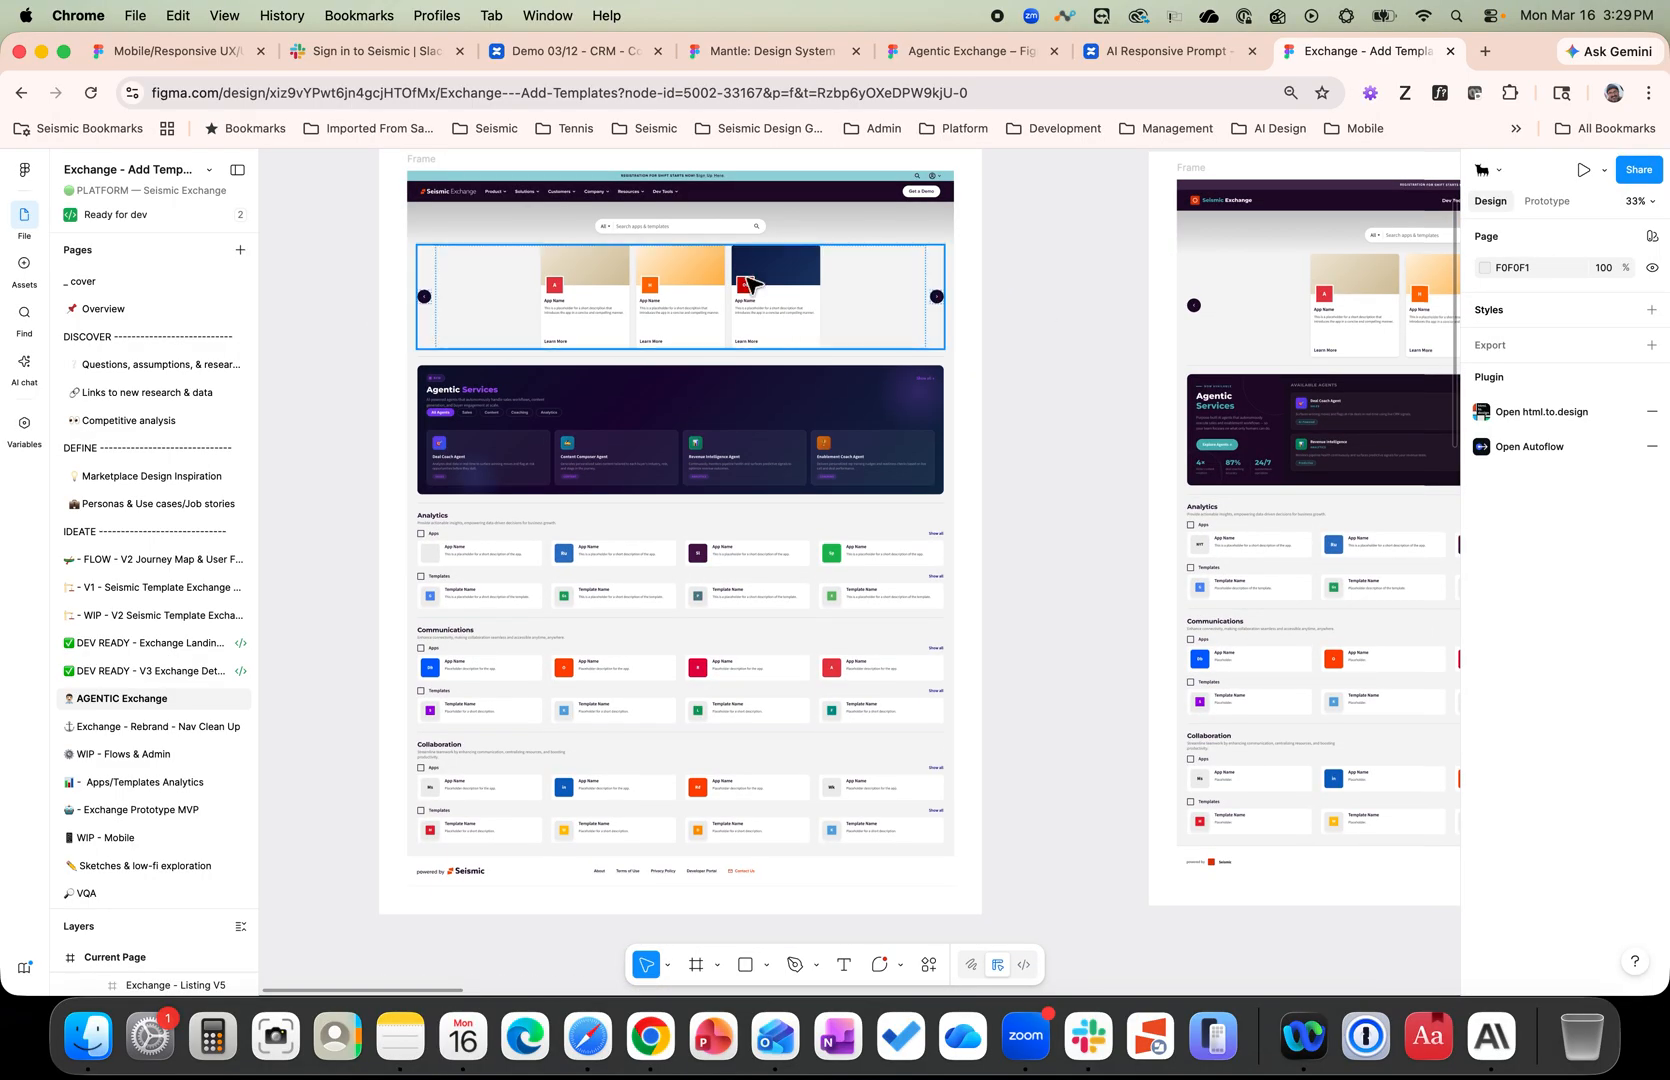
Inspect Variation 1's individual layers by selecting the carousel container, its first card, and the Sl app icon under Analytics.
left_click(773, 296)
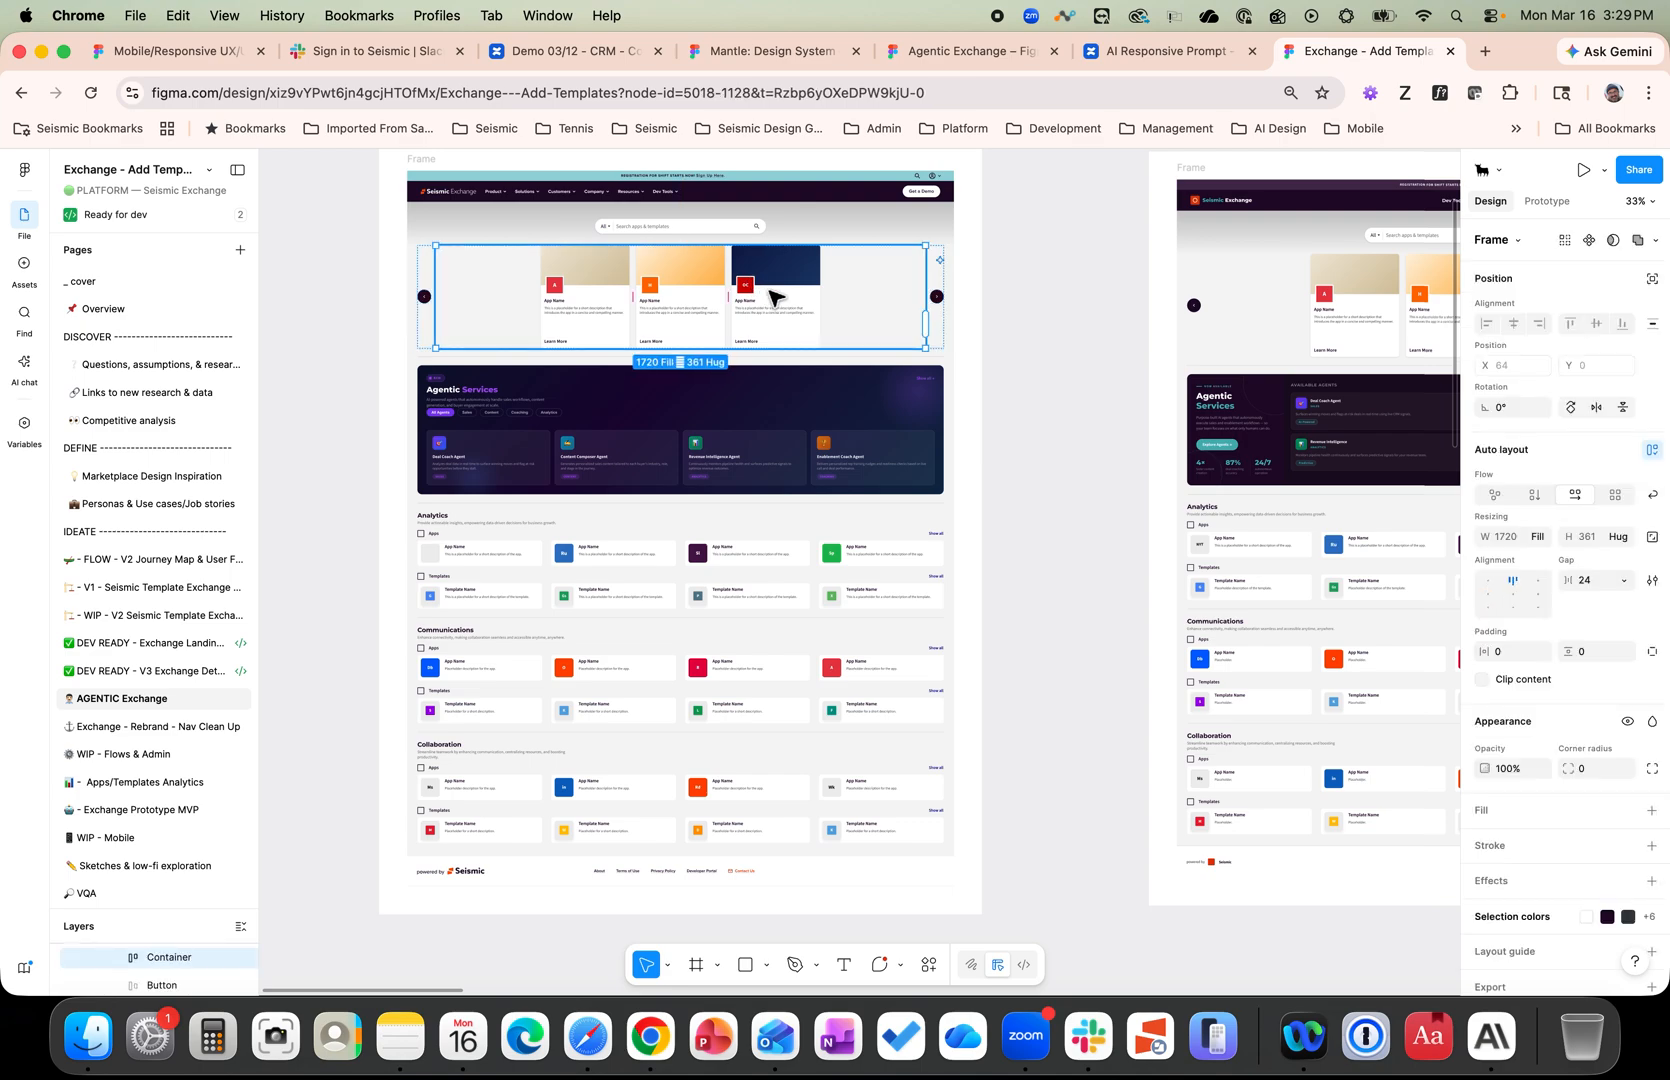
left_click(773, 296)
left_click(596, 300)
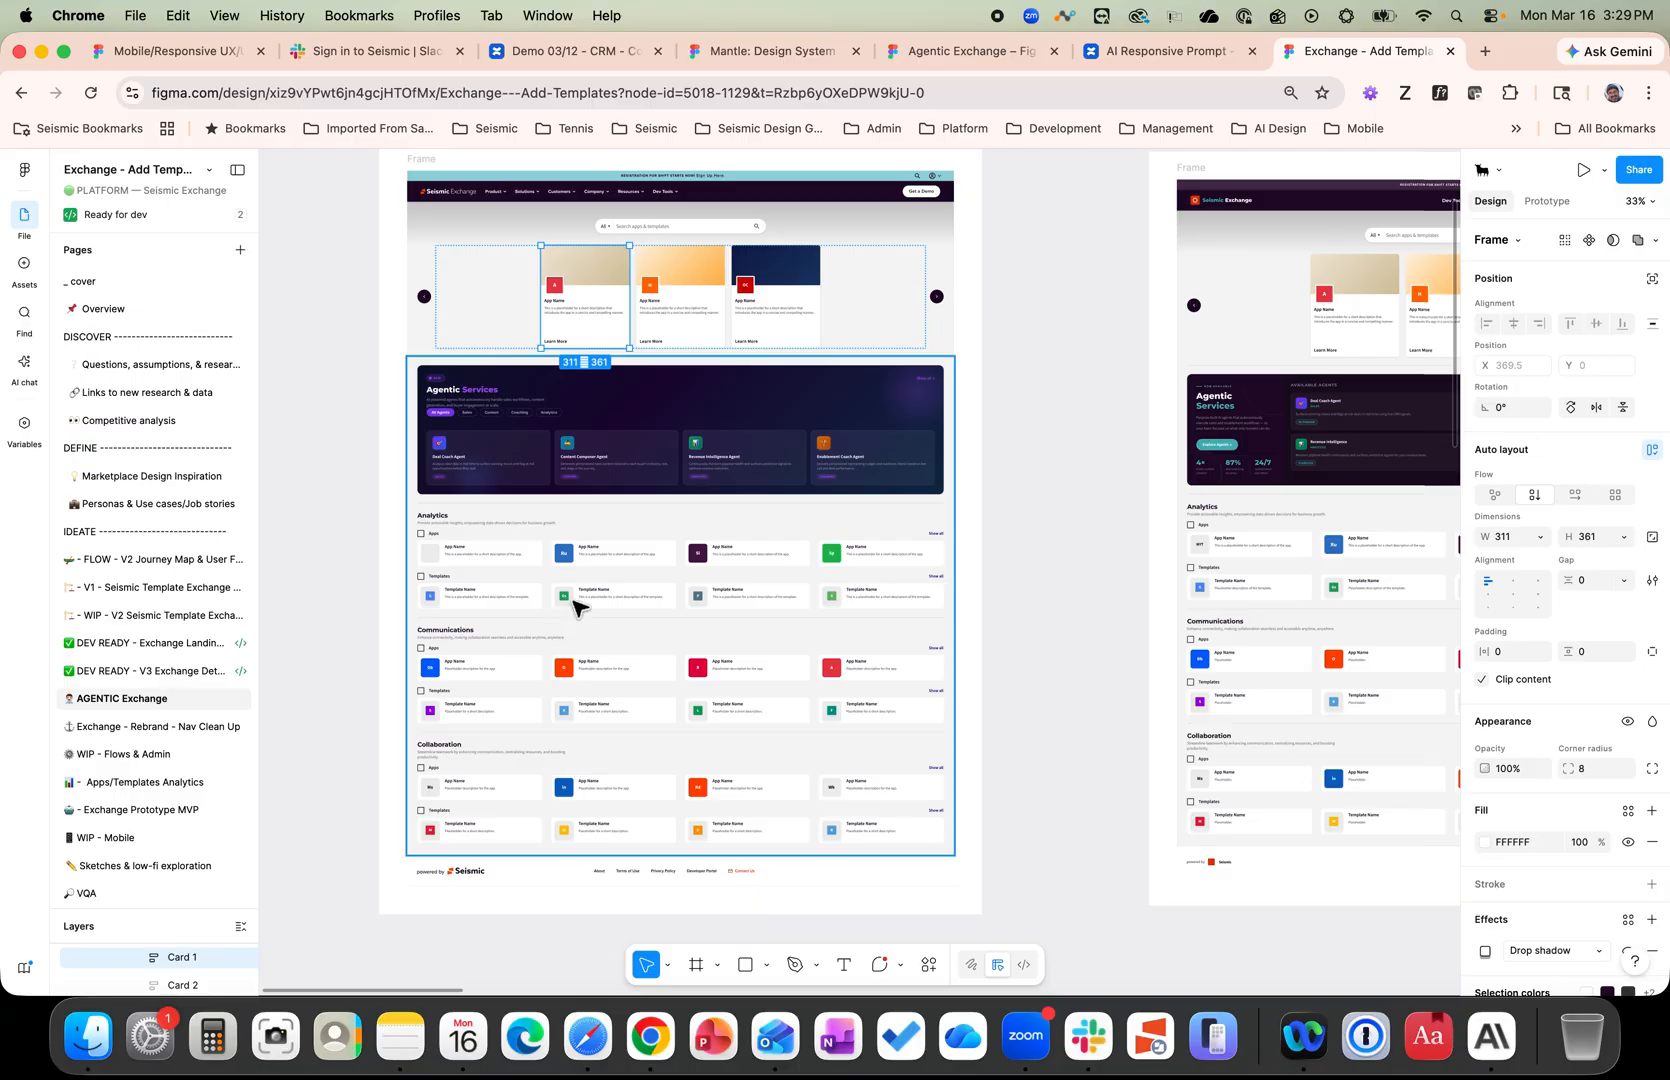
scroll(746, 578, "up", 5)
left_click(540, 517)
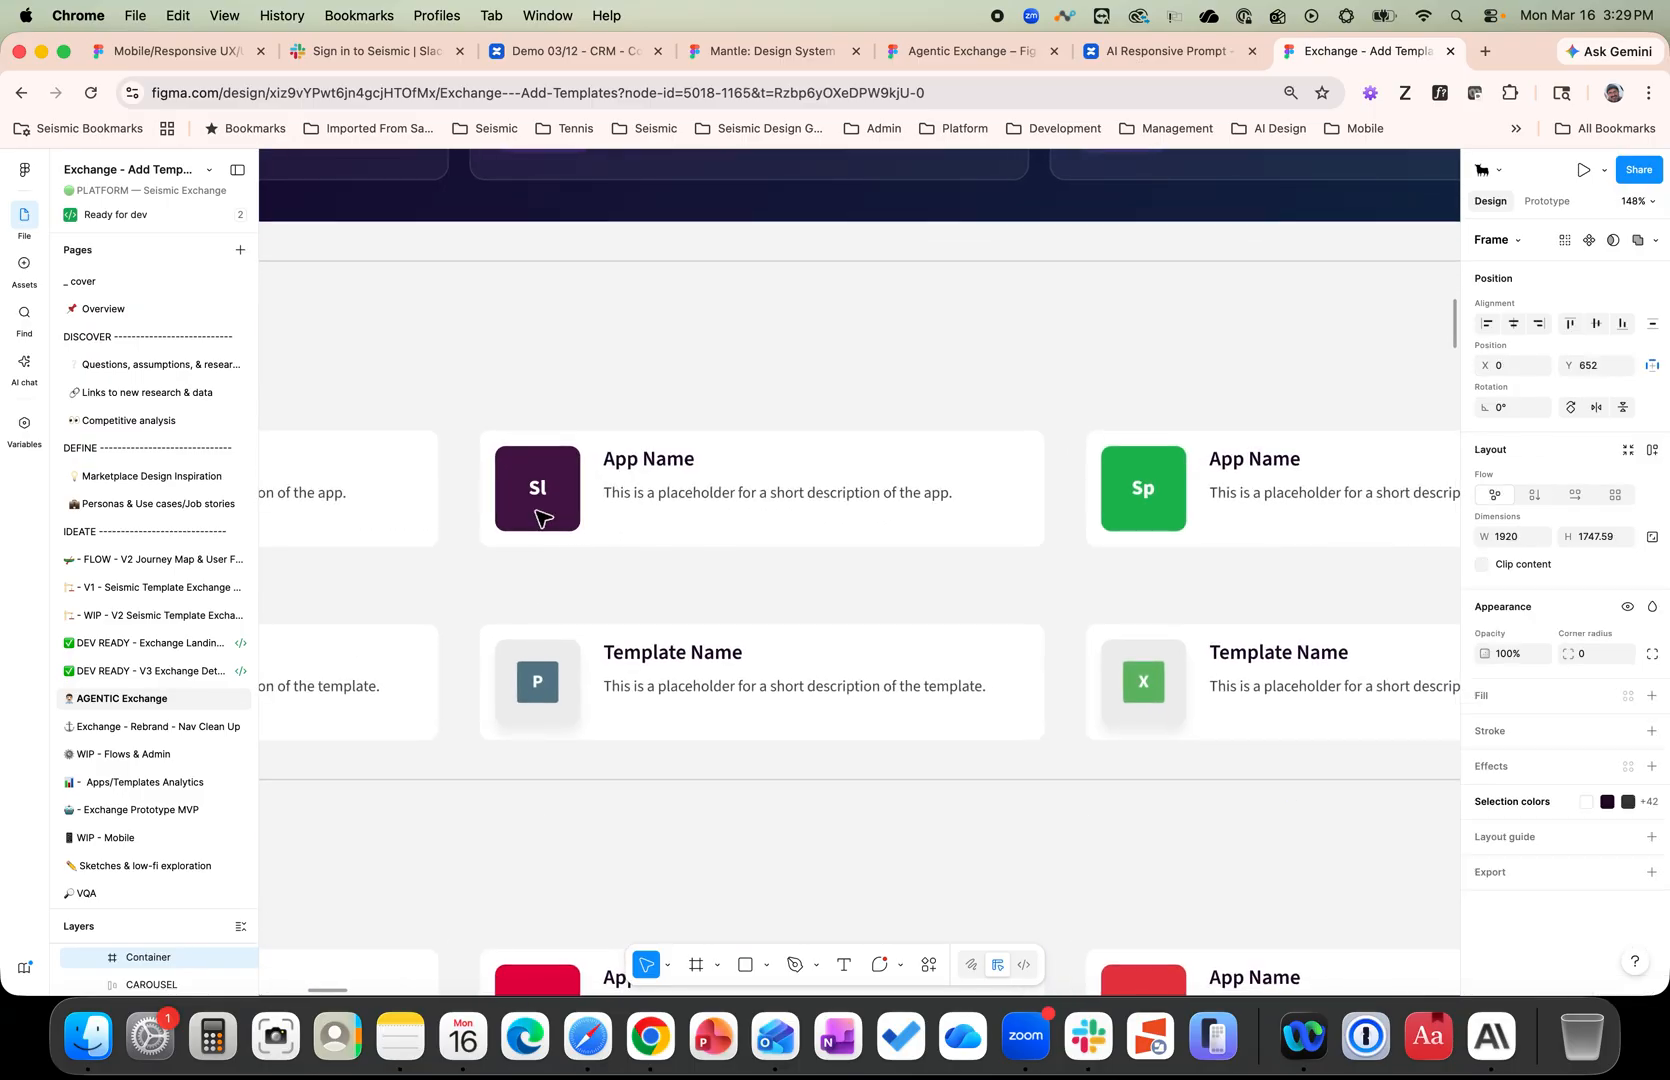
double_click(540, 517)
double_click(540, 517)
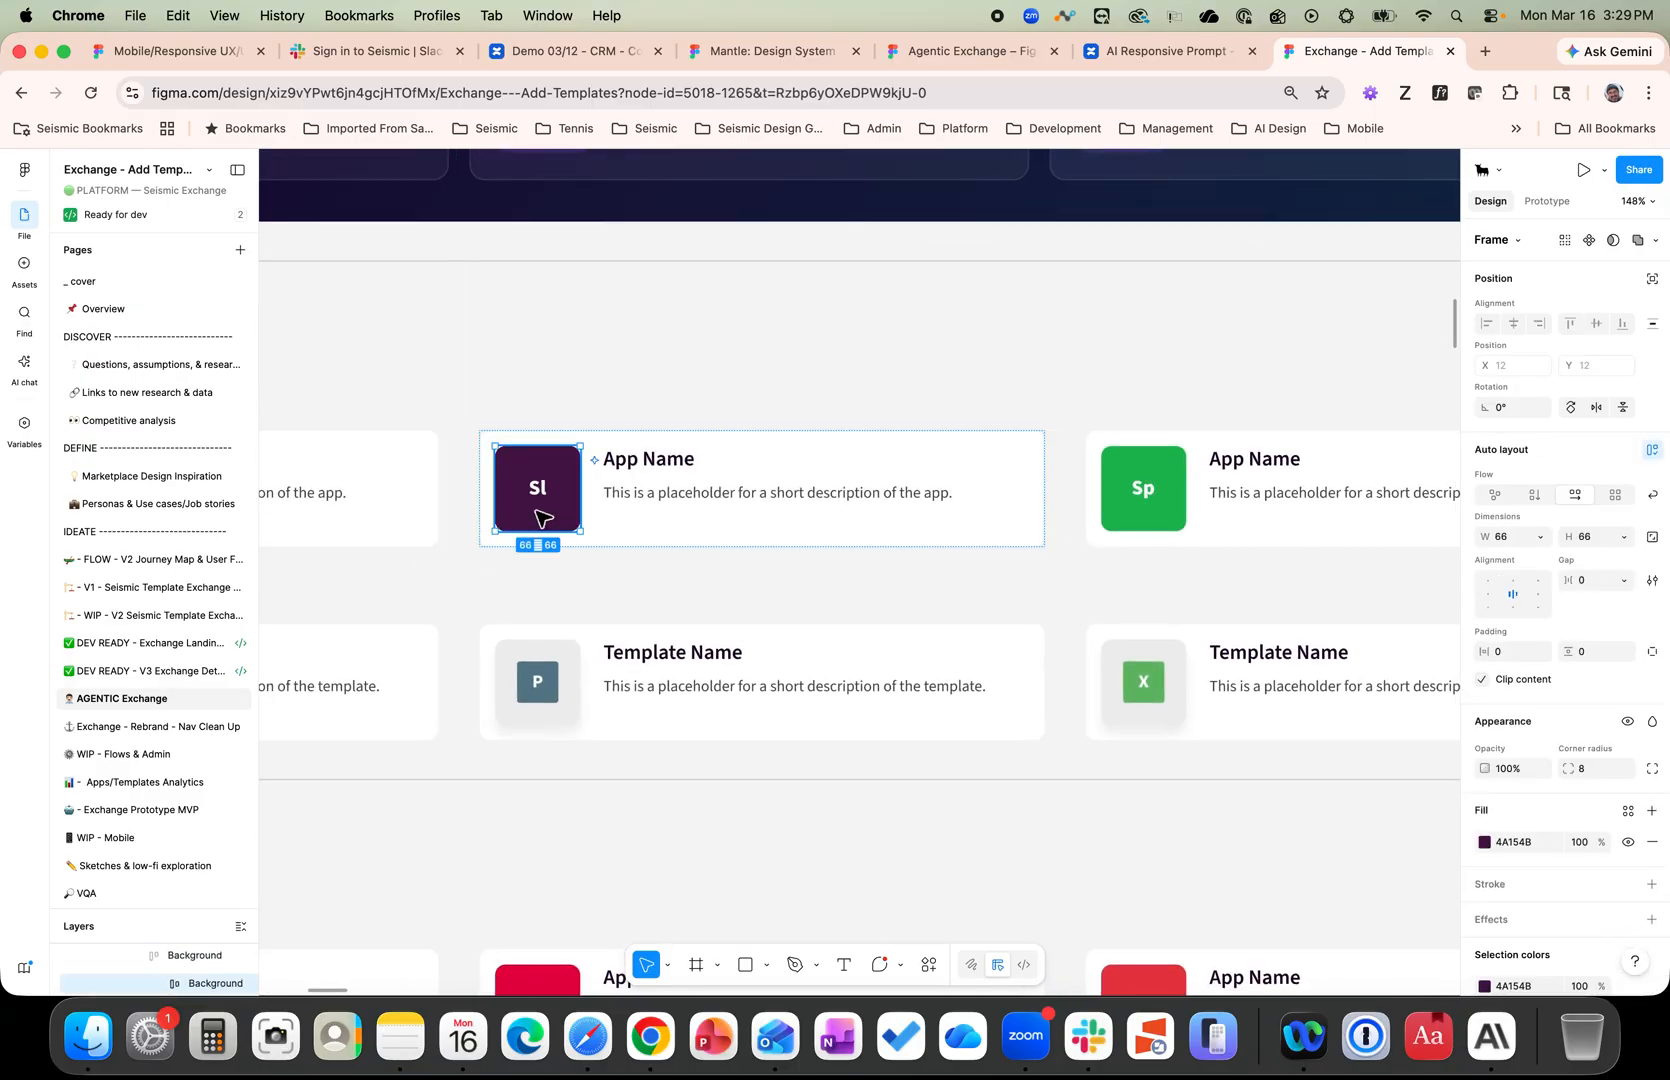